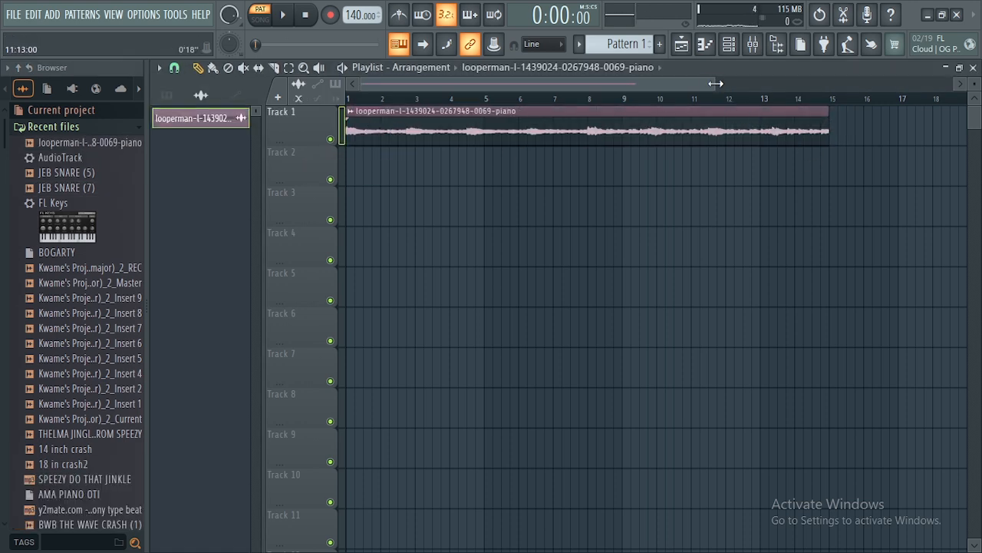
- Set playback to song mode so that the playlist arrangement plays
{"action": "mouse_move", "coordinate": [715, 83]}
{"action": "left_mouse_down"}
{"action": "mouse_move", "coordinate": [652, 81]}
{"action": "mouse_move", "coordinate": [712, 82]}
{"action": "left_mouse_up"}
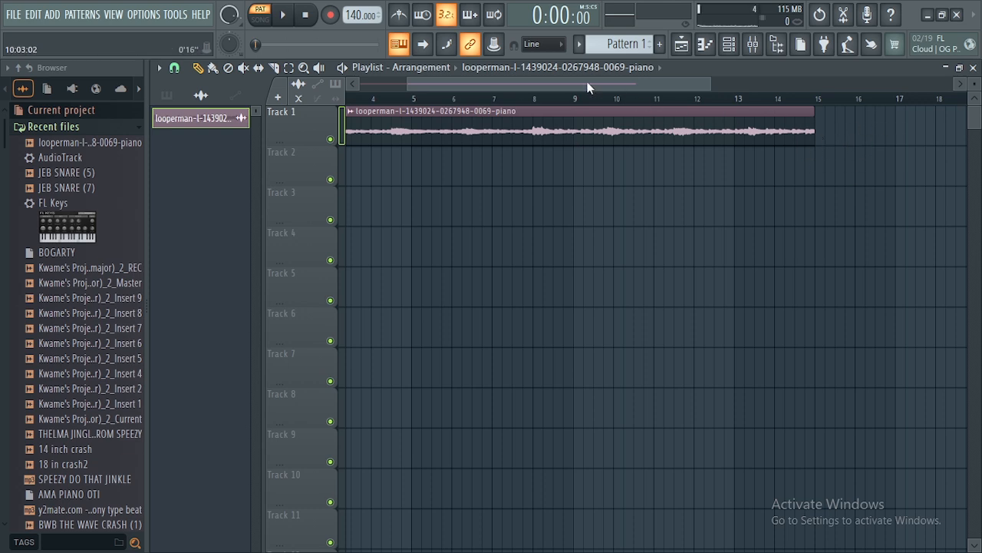
{"action": "left_click_drag", "start_coordinate": [590, 87], "coordinate": [525, 86]}
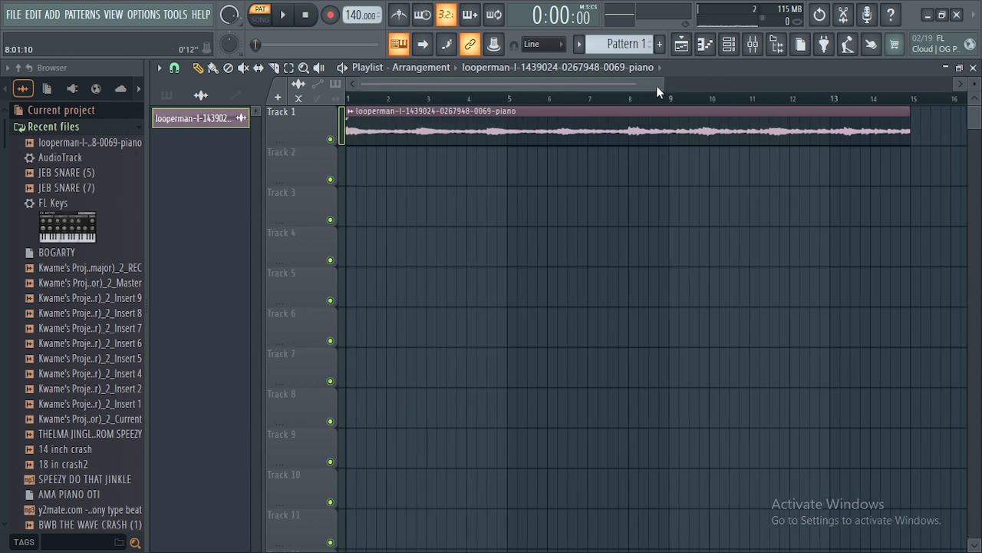
{"action": "left_click", "coordinate": [262, 15]}
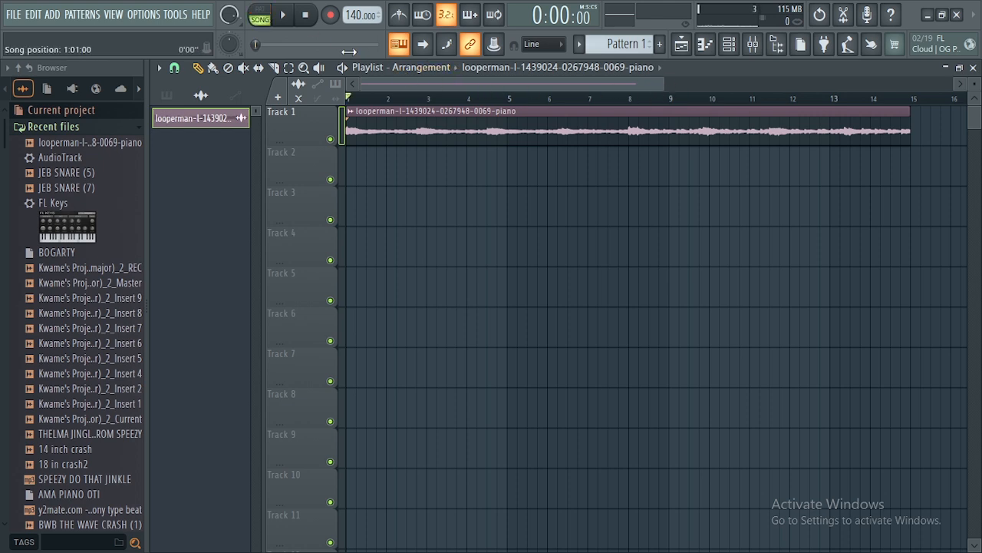
{"action": "left_click_drag", "start_coordinate": [666, 86], "coordinate": [658, 86]}
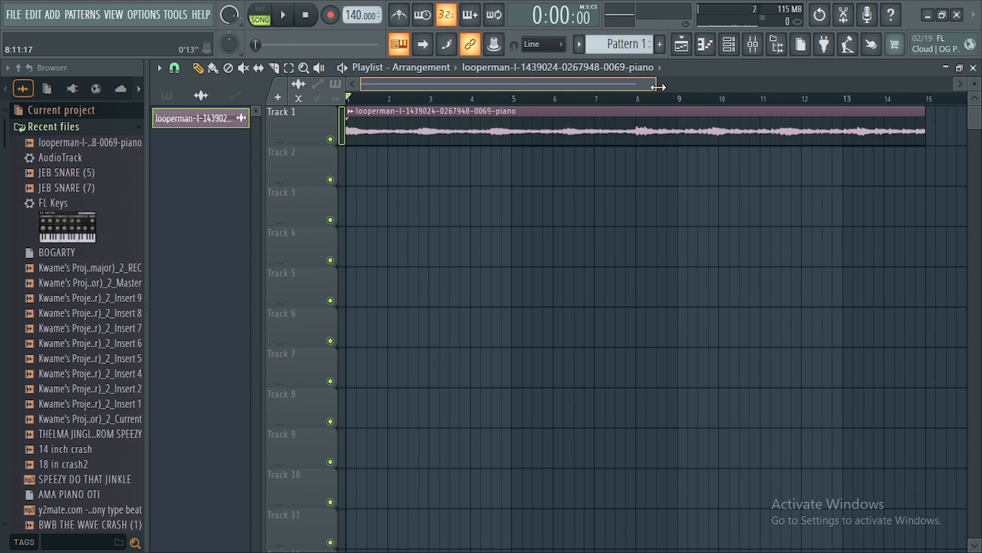
- Play the piano loop without the metronome and again with it to judge where the loop should end
{"action": "left_click", "coordinate": [285, 15]}
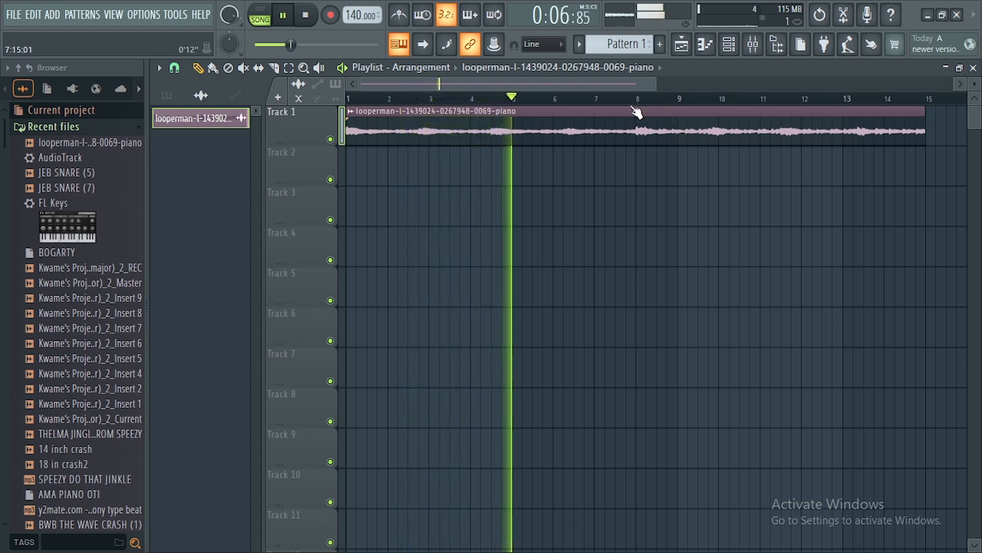
{"action": "key", "text": "space"}
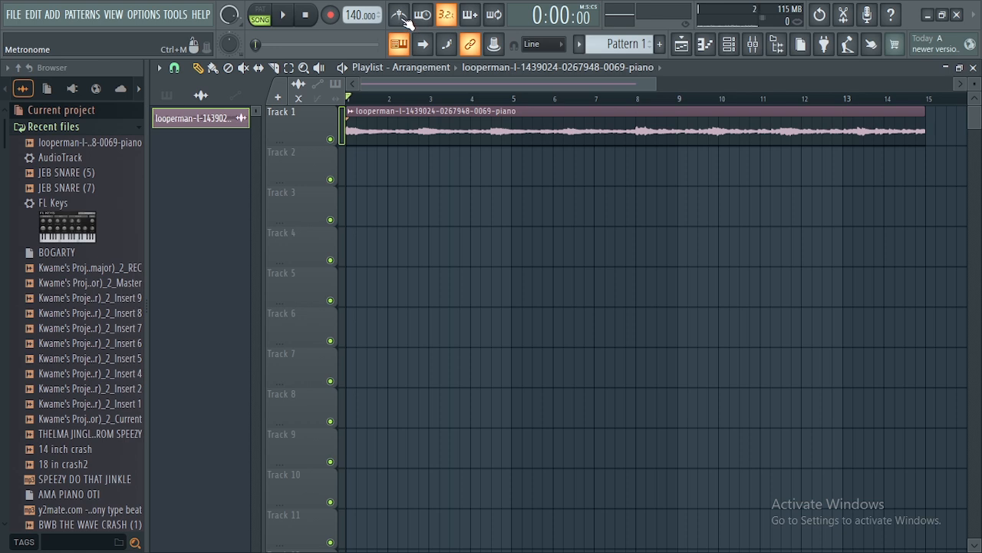
{"action": "key", "text": "space"}
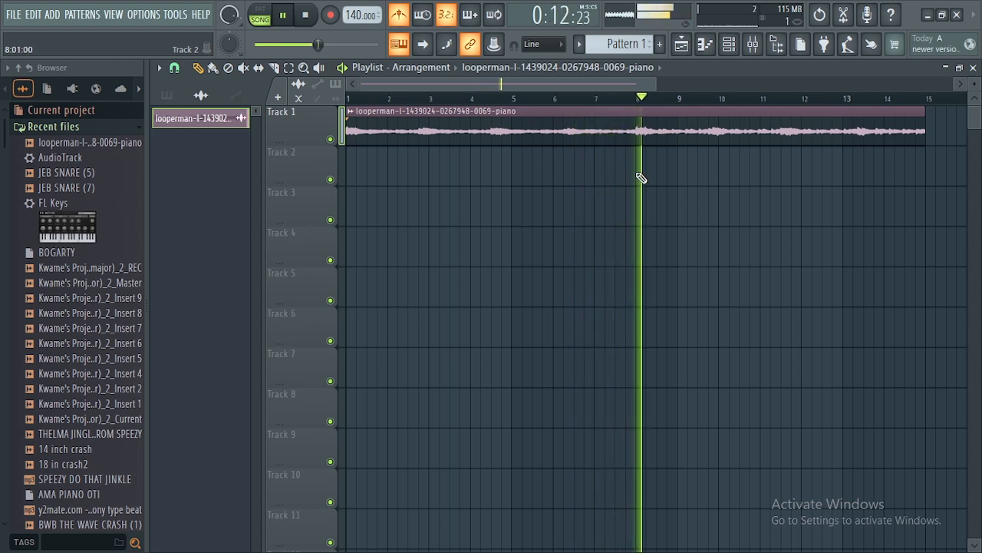
{"action": "key", "text": "space"}
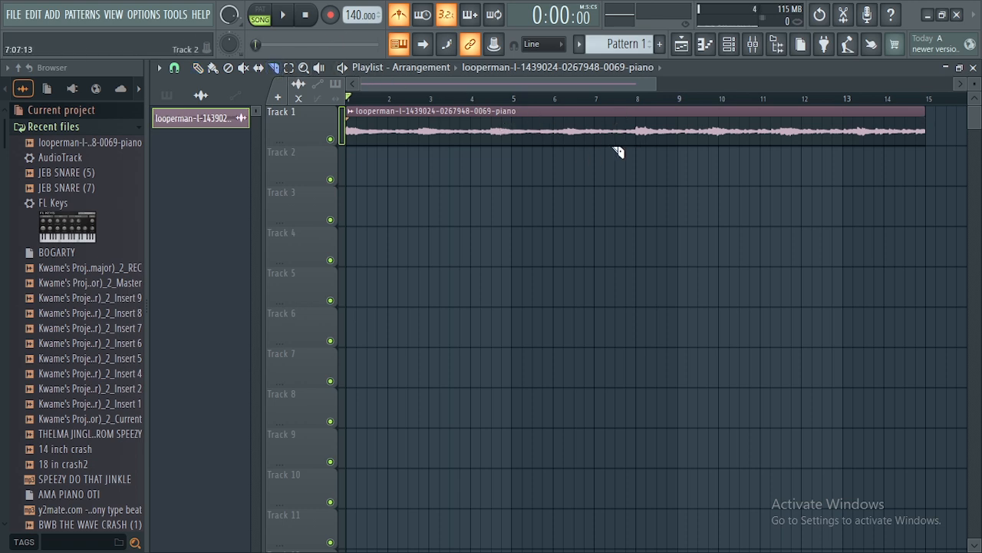
- Set the playlist's snap to grid to Beat
{"action": "left_click", "coordinate": [175, 69]}
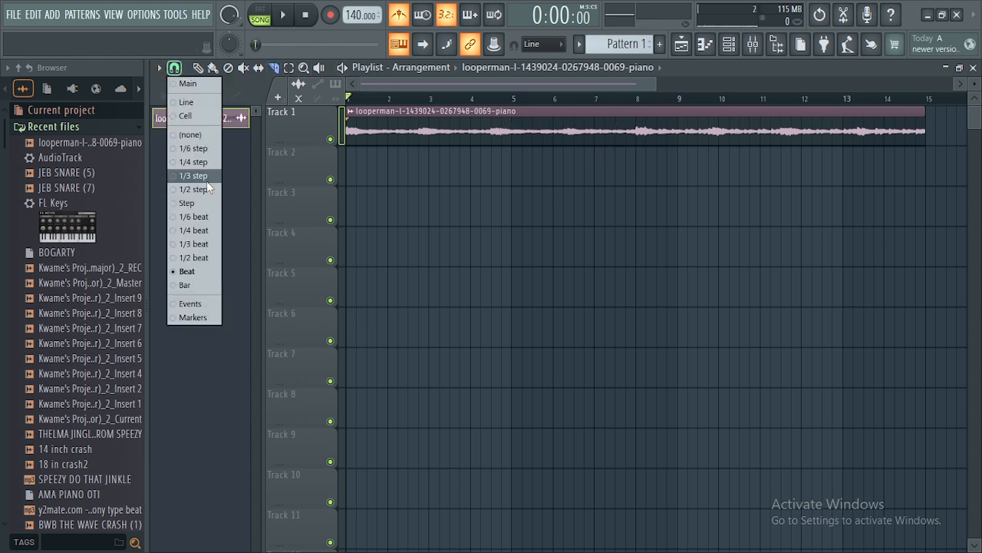
{"action": "left_click", "coordinate": [178, 69]}
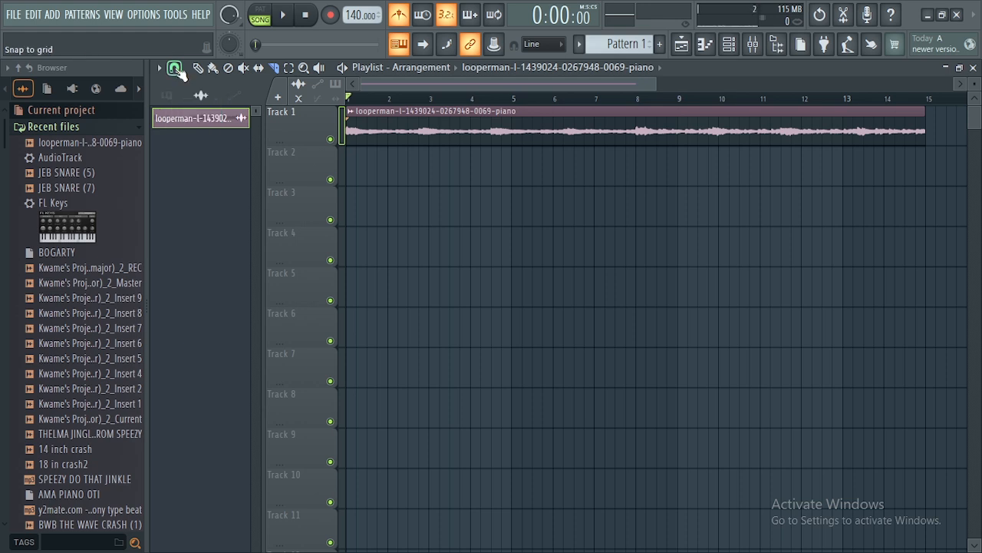
{"action": "left_click", "coordinate": [177, 70]}
{"action": "left_click", "coordinate": [188, 273]}
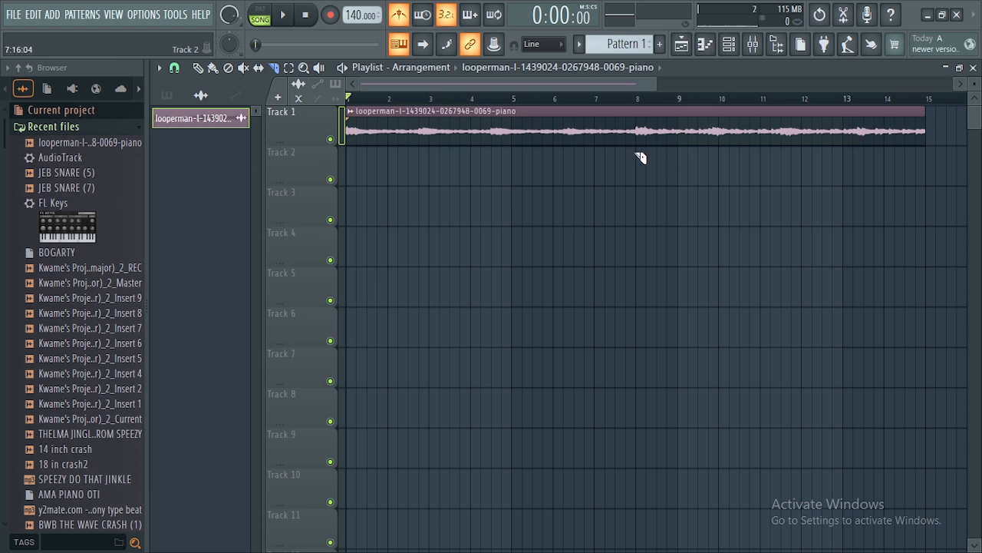
- Slice the piano clip at bar 8, delete the part after the cut and play the remaining part without the metronome
{"action": "left_click", "coordinate": [638, 102]}
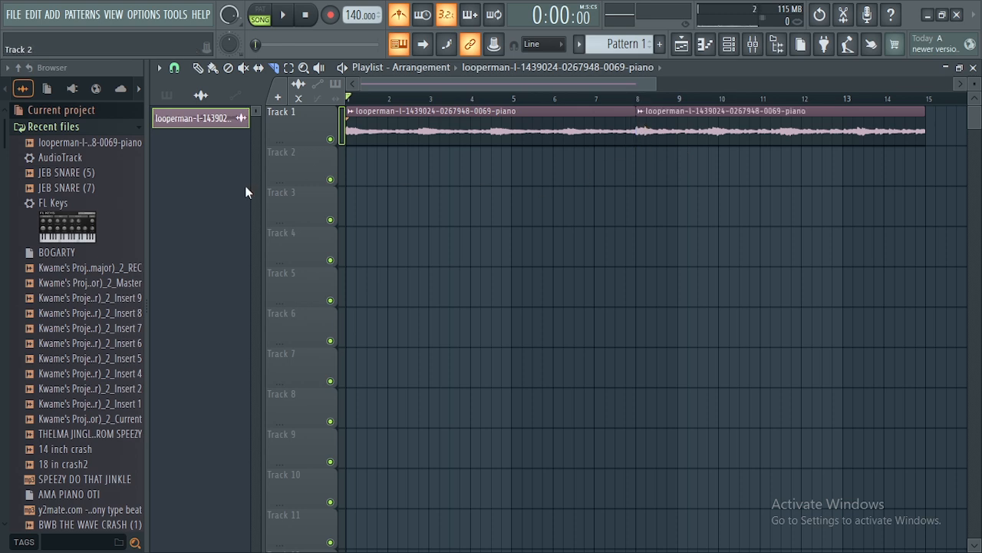
{"action": "left_click", "coordinate": [198, 69]}
{"action": "right_click", "coordinate": [719, 138]}
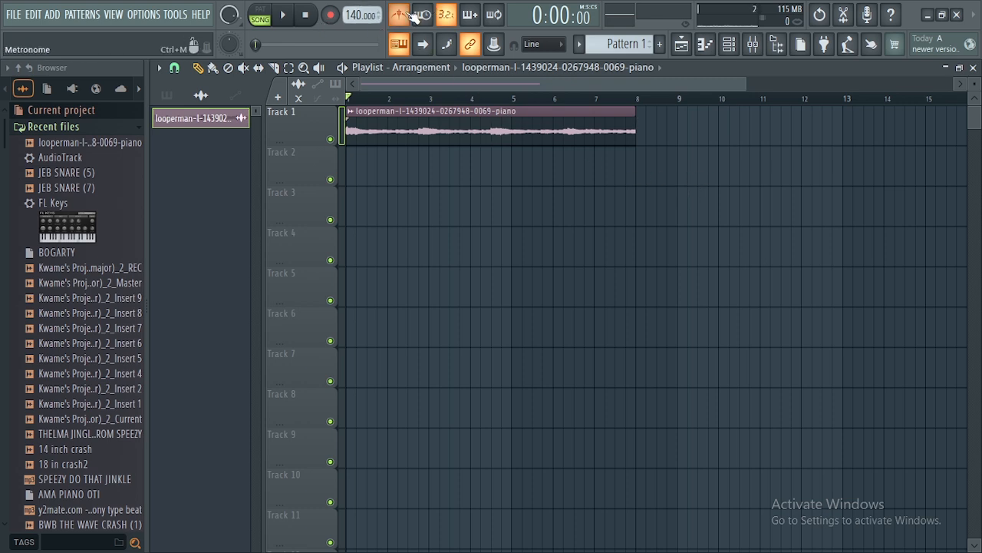
{"action": "key", "text": "space"}
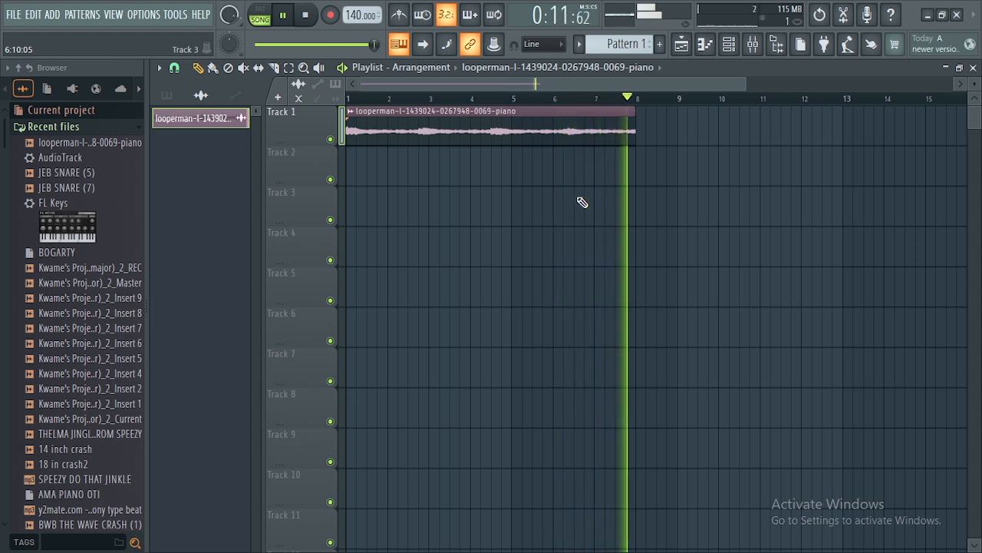
{"action": "key", "text": "space"}
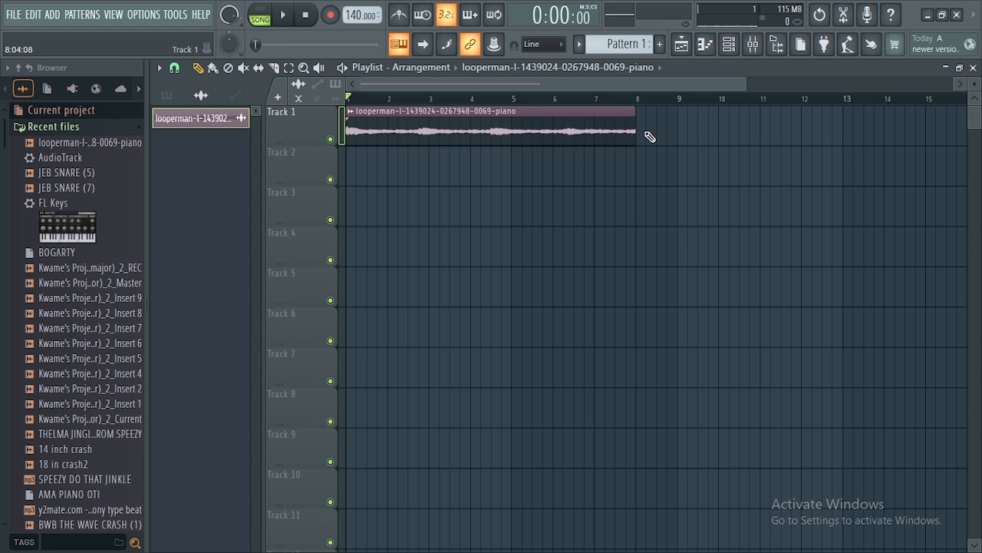
- Increase the piano clip's time stretching time until it fills eight bars up to bar 9, and play the result
{"action": "double_click", "coordinate": [598, 119]}
{"action": "left_click_drag", "start_coordinate": [490, 191], "coordinate": [802, 180]}
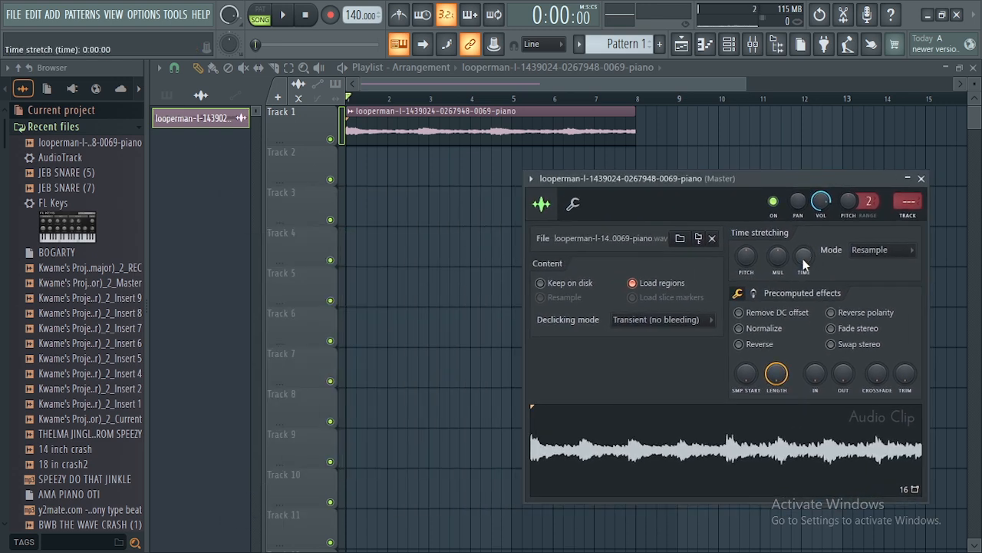
{"action": "left_click_drag", "start_coordinate": [804, 255], "coordinate": [804, 244]}
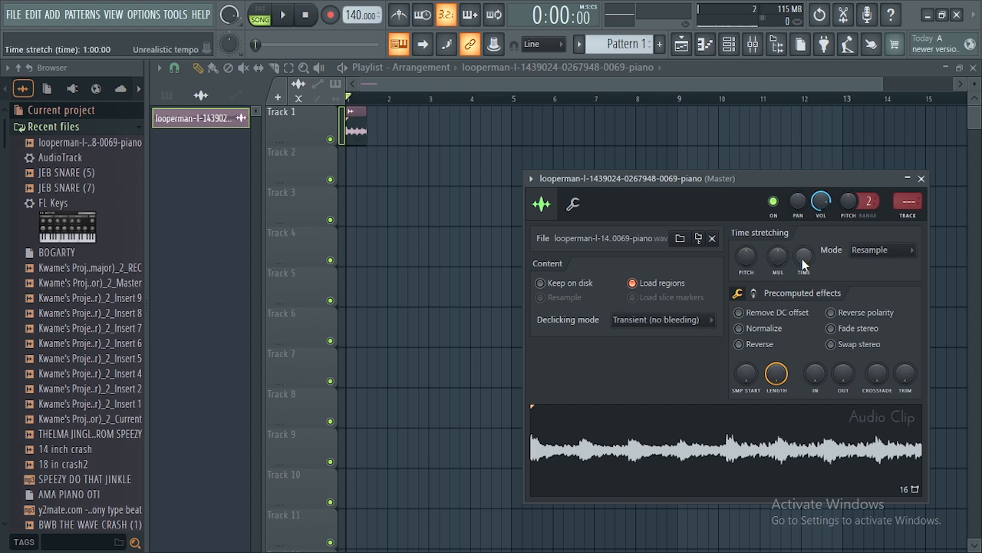
{"action": "left_click_drag", "start_coordinate": [803, 256], "coordinate": [803, 204]}
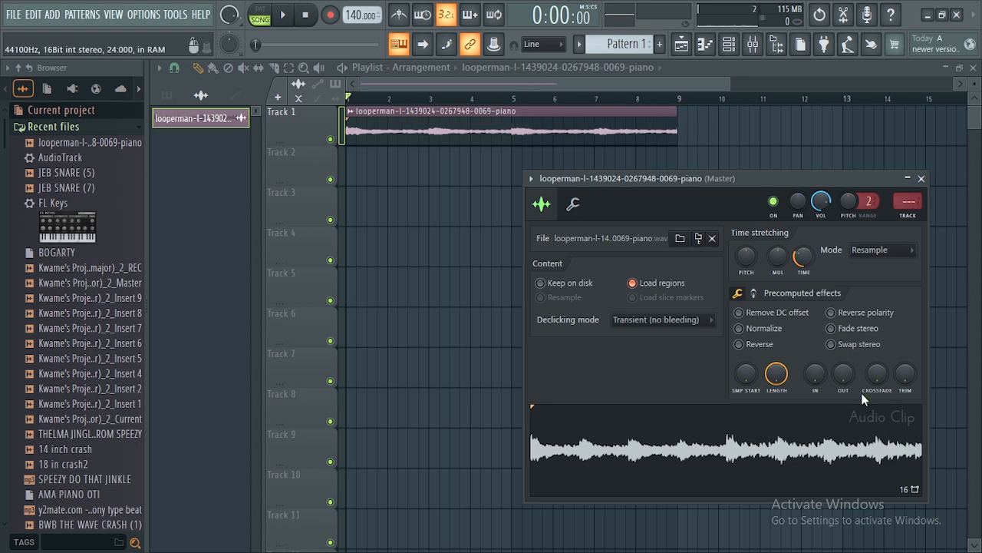
{"action": "left_click_drag", "start_coordinate": [741, 173], "coordinate": [553, 167]}
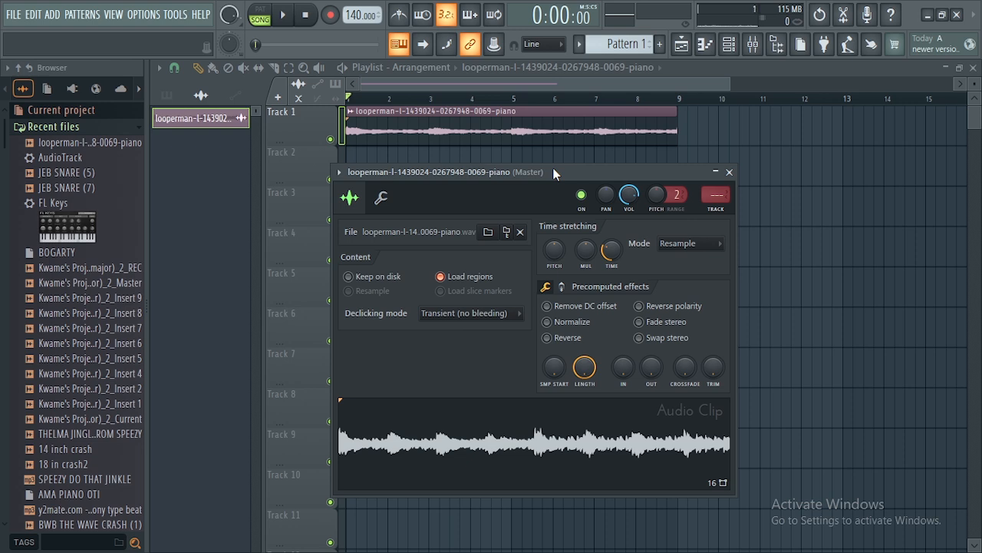
{"action": "left_click_drag", "start_coordinate": [573, 170], "coordinate": [600, 173]}
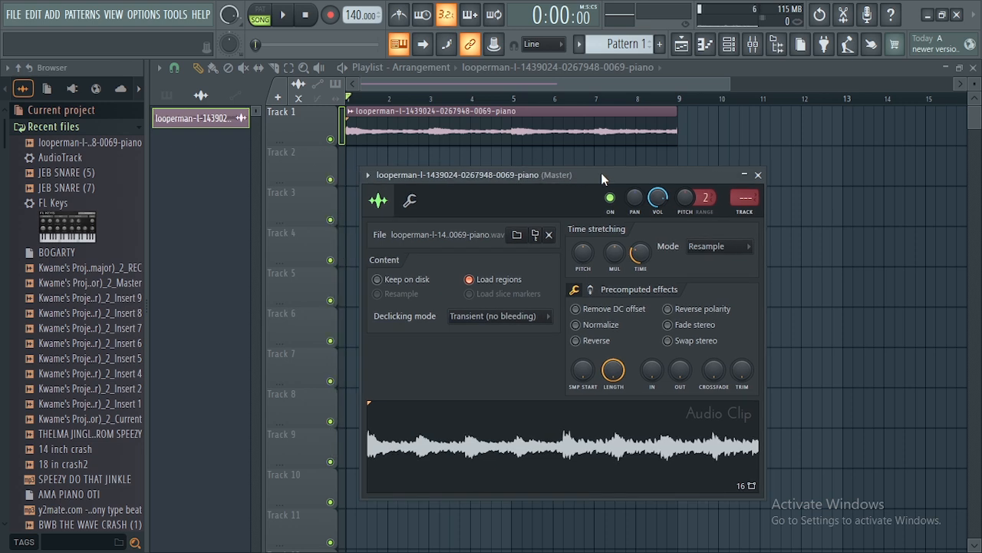
{"action": "left_click", "coordinate": [758, 176]}
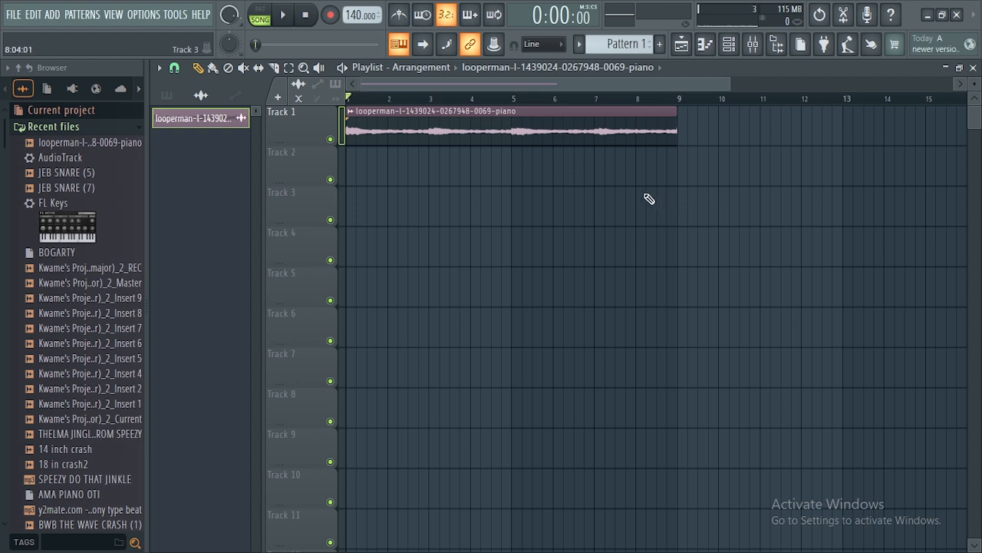
{"action": "key", "text": "space"}
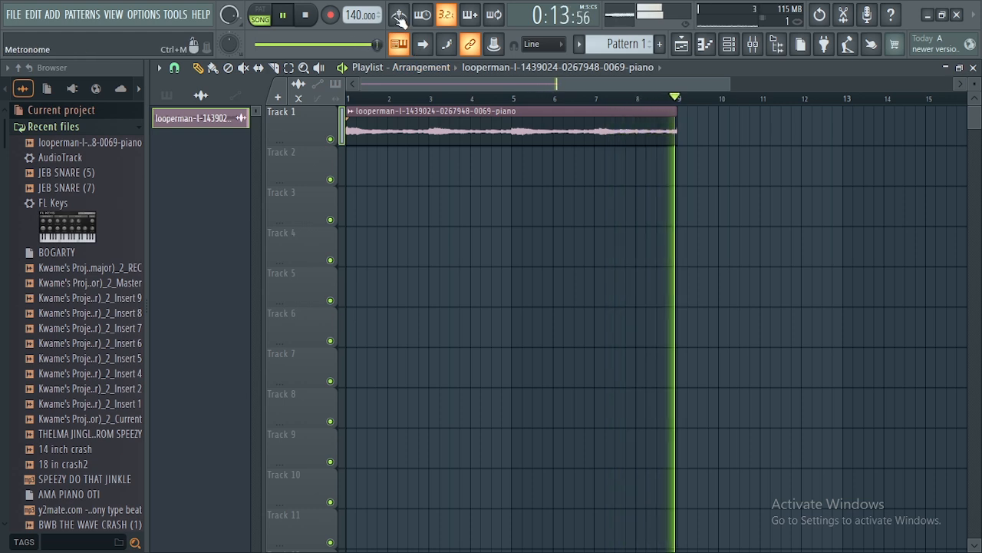
{"action": "key", "text": "space"}
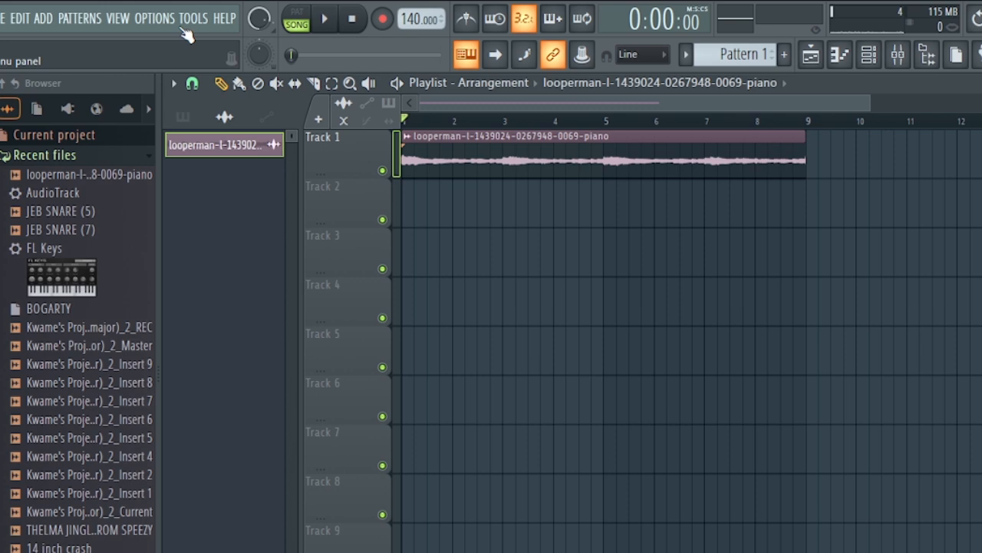
- Switch all audio clips to realtime stretching with the macro and accept the confirmation
{"action": "left_click", "coordinate": [192, 18]}
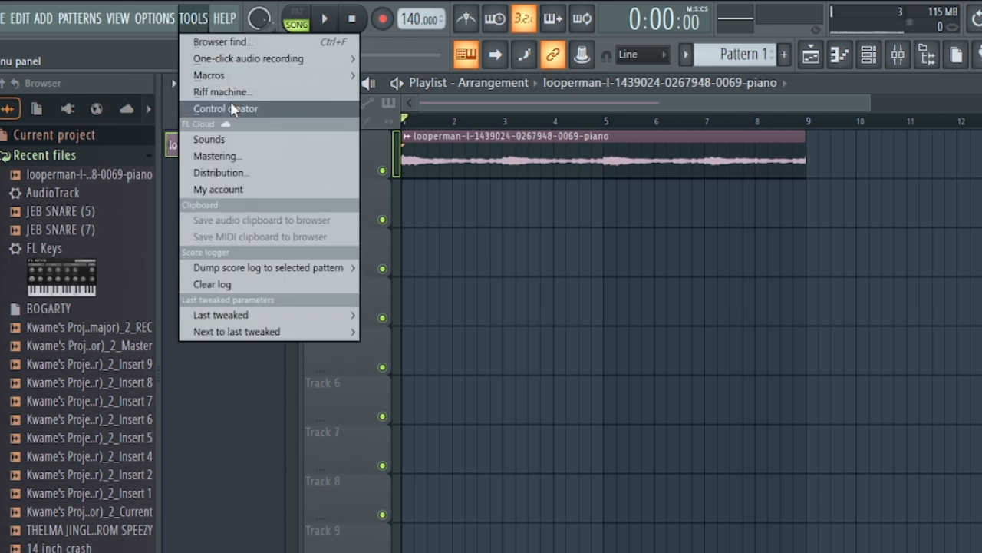
{"action": "mouse_move", "coordinate": [235, 83]}
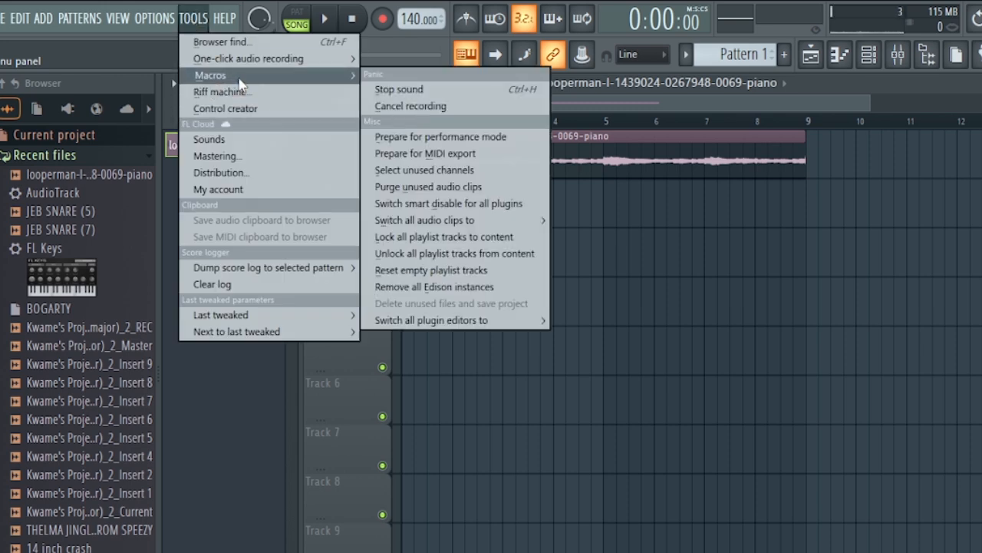
{"action": "mouse_move", "coordinate": [440, 222]}
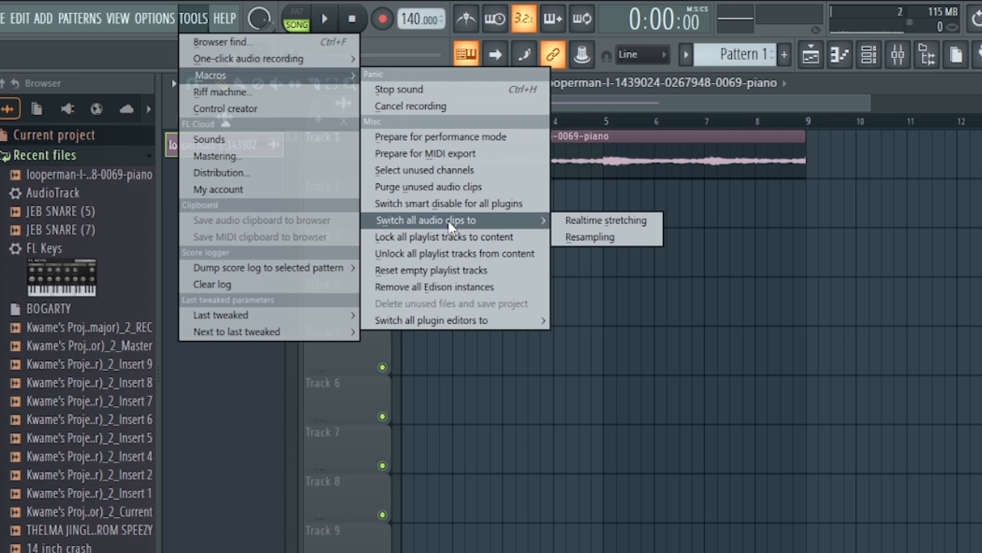
{"action": "left_click", "coordinate": [603, 221]}
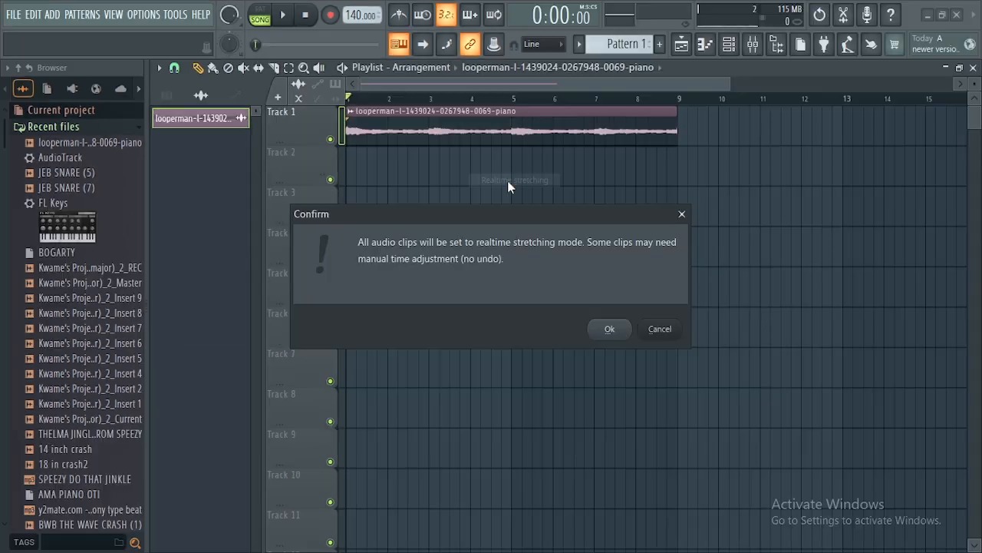
{"action": "left_click", "coordinate": [610, 330]}
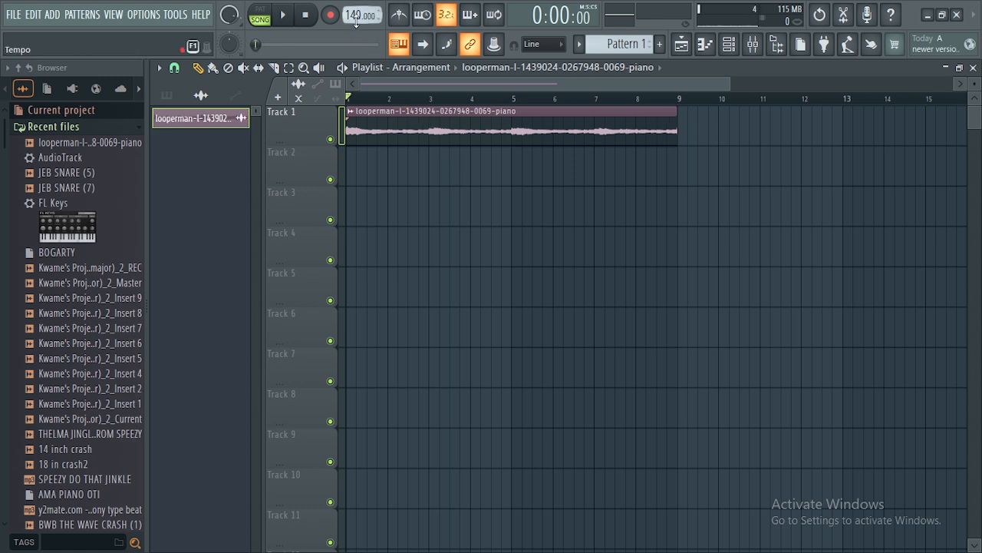
- Raise the project tempo to 154 BPM while the piano clip plays, and stop playback
{"action": "key", "text": "space"}
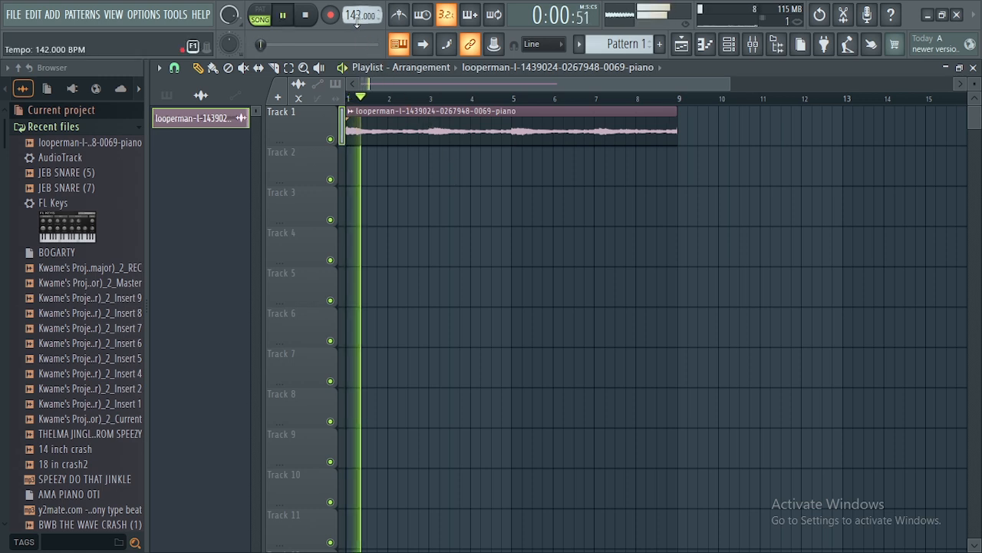
{"action": "scroll", "coordinate": [355, 21], "scroll_direction": "up", "scroll_amount": 6}
{"action": "scroll", "coordinate": [357, 20], "scroll_direction": "up", "scroll_amount": 6}
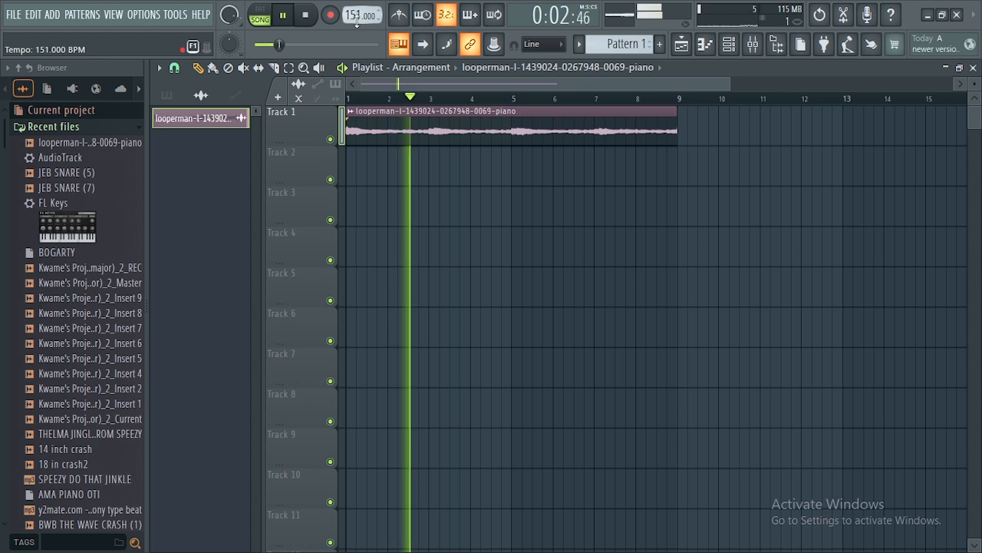
{"action": "scroll", "coordinate": [357, 21], "scroll_direction": "up", "scroll_amount": 1}
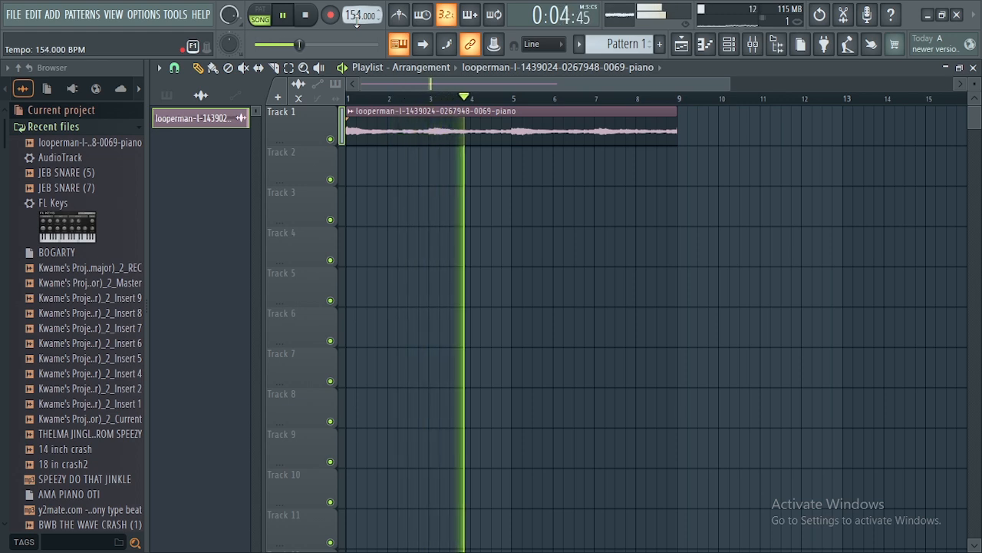
{"action": "key", "text": "space"}
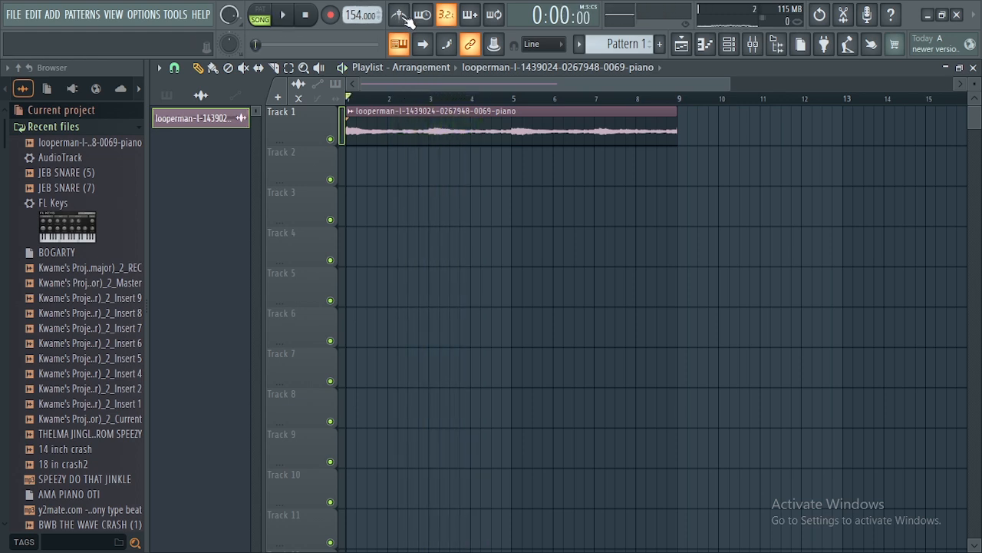
- Play the piano clip with the metronome on and set the project tempo to 155 BPM
{"action": "left_click", "coordinate": [399, 16]}
{"action": "key", "text": "space"}
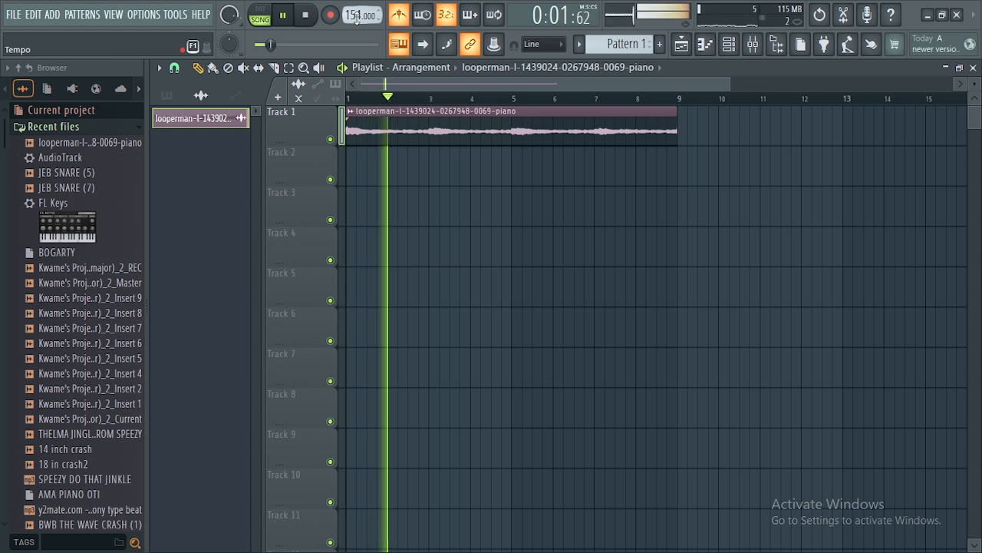
{"action": "scroll", "coordinate": [357, 19], "scroll_direction": "up", "scroll_amount": 2}
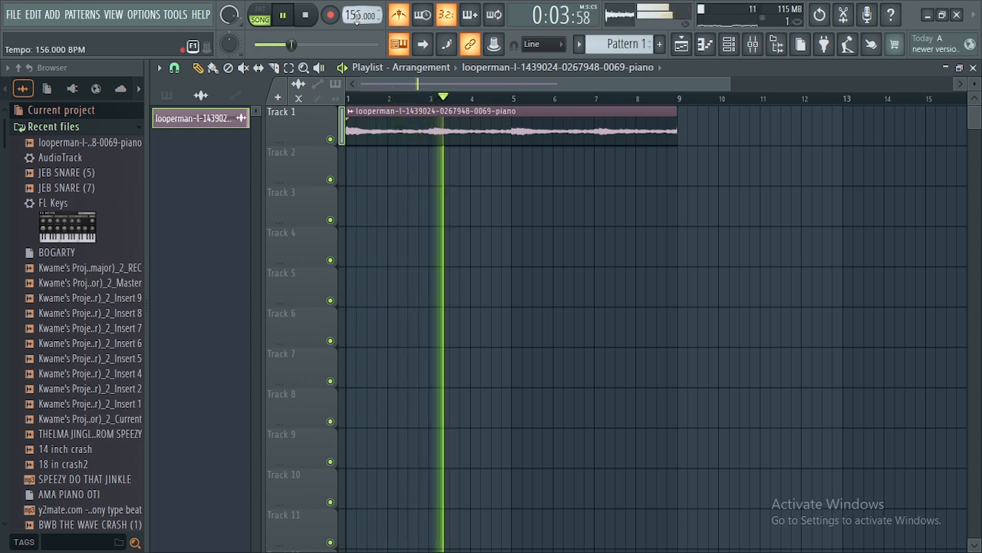
{"action": "scroll", "coordinate": [357, 19], "scroll_direction": "down", "scroll_amount": 1}
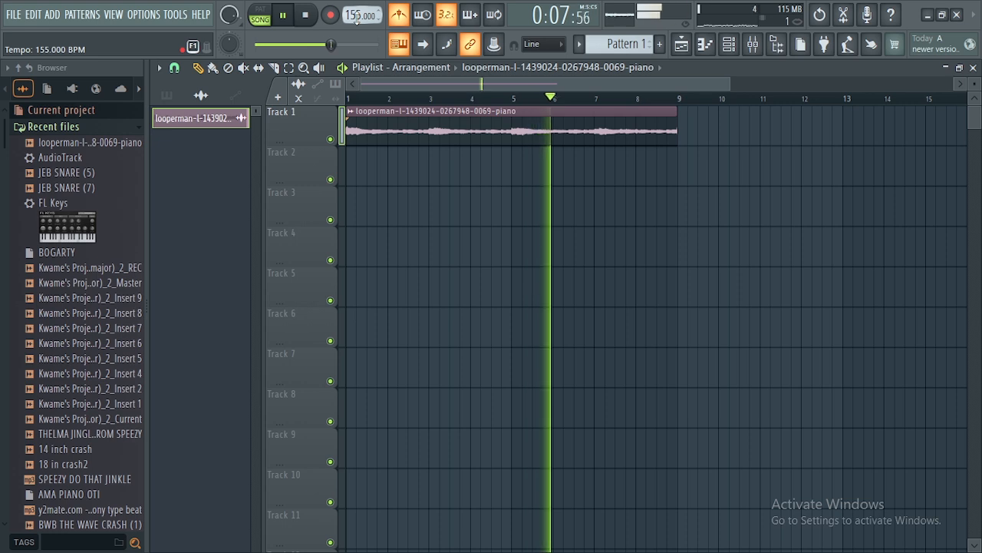
- Lower the project tempo to 154 BPM during playback, return it to 155 BPM, and replay the piano clip with the metronome off
{"action": "scroll", "coordinate": [357, 20], "scroll_direction": "down", "scroll_amount": 1}
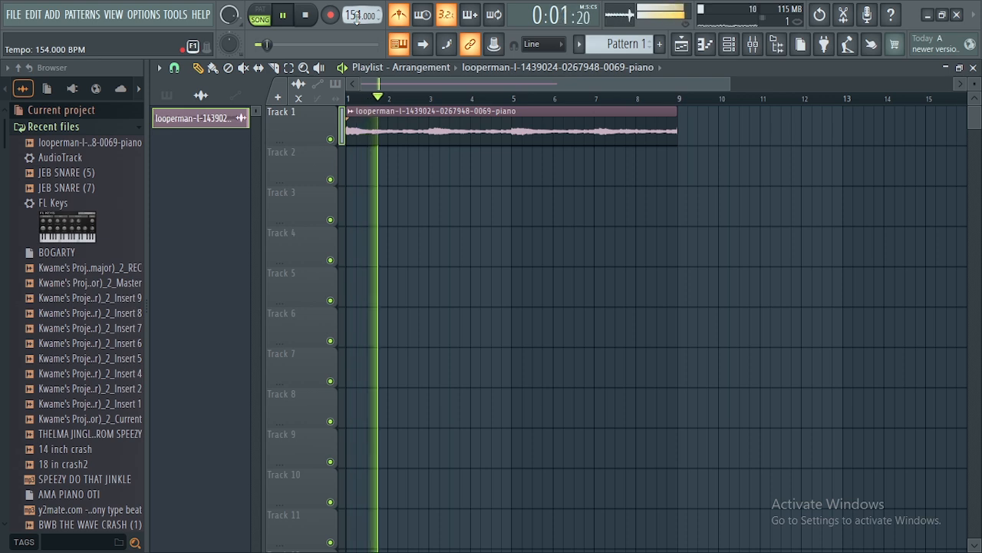
{"action": "scroll", "coordinate": [357, 20], "scroll_direction": "up", "scroll_amount": 1}
{"action": "key", "text": "space"}
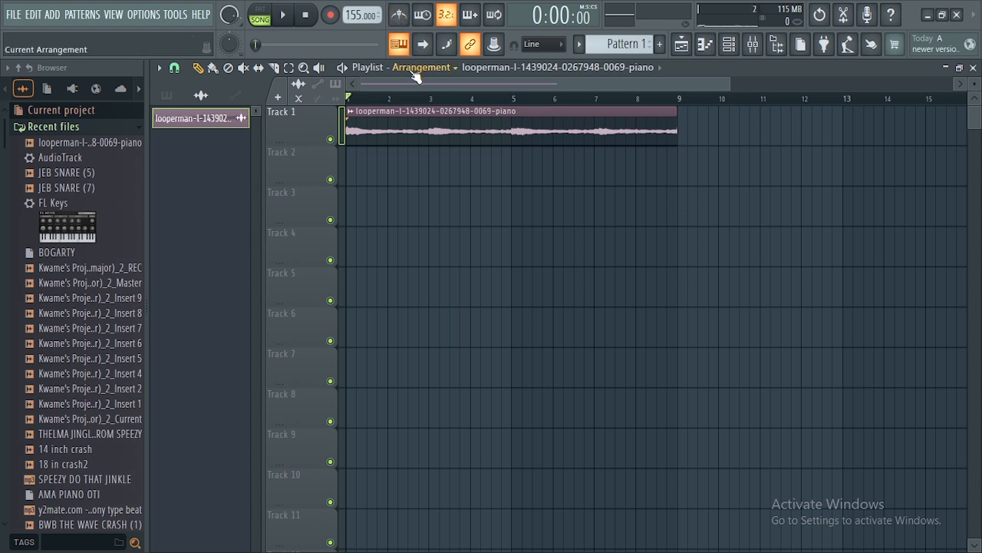
{"action": "key", "text": "space"}
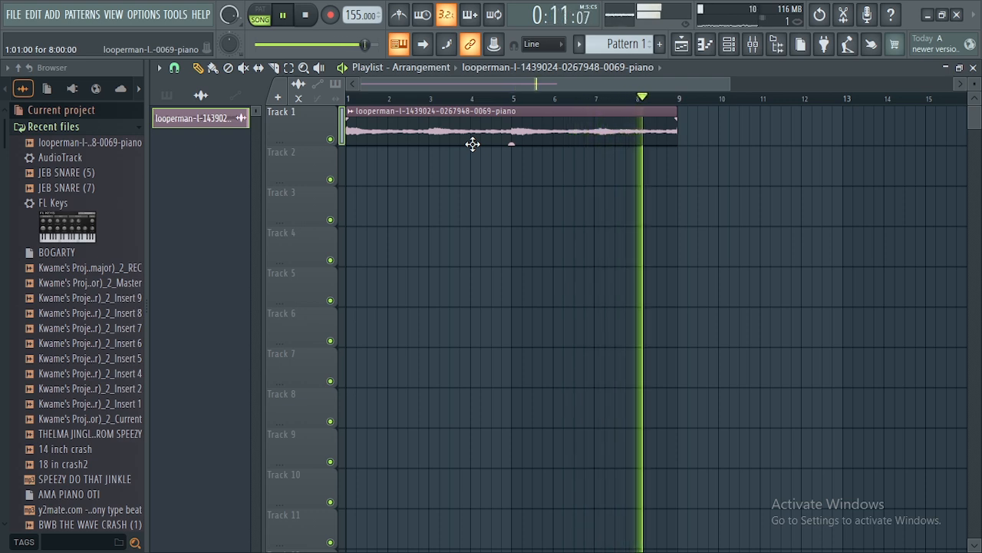
{"action": "key", "text": "space"}
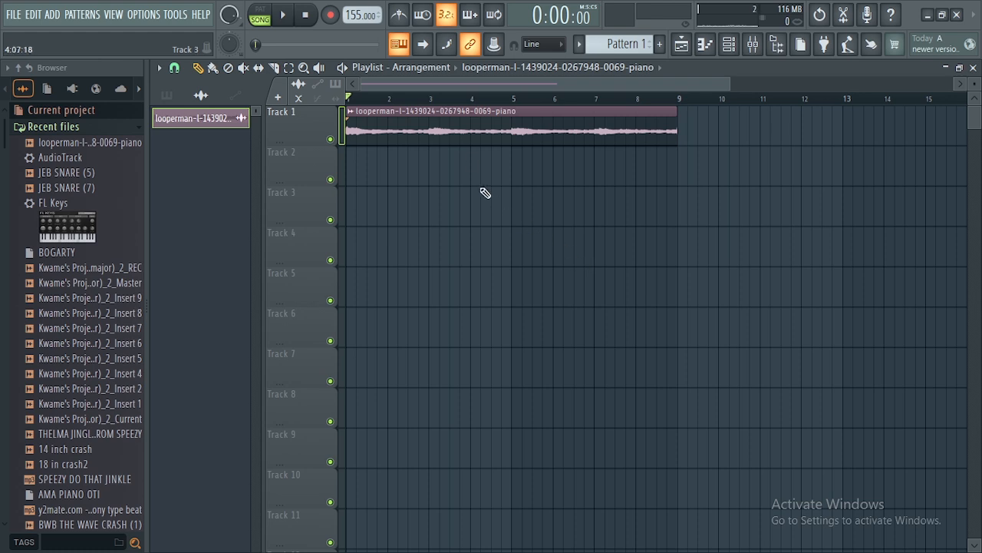
- Route the piano clip to mixer Insert 1, show the mixer, and collapse the browser to make room
{"action": "double_click", "coordinate": [473, 120]}
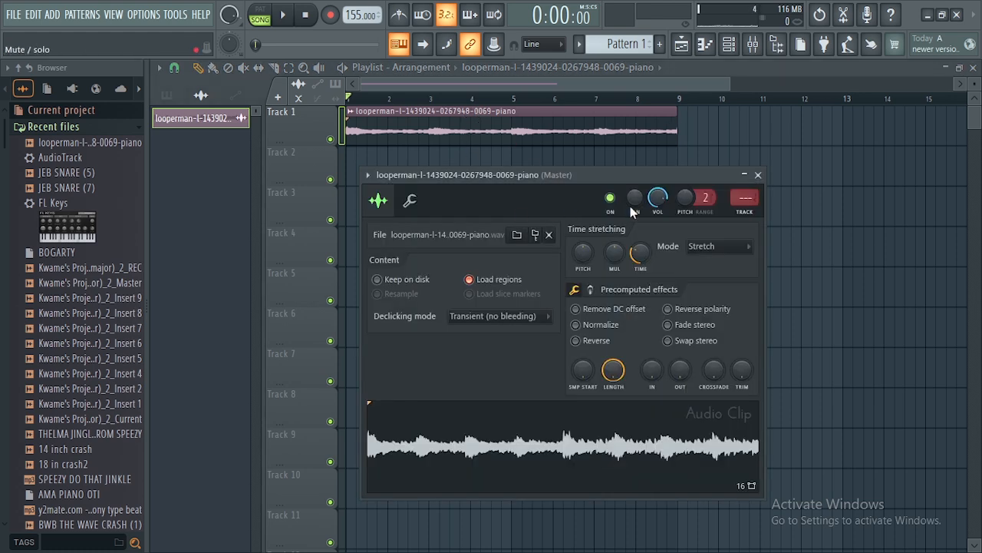
{"action": "left_click", "coordinate": [754, 46]}
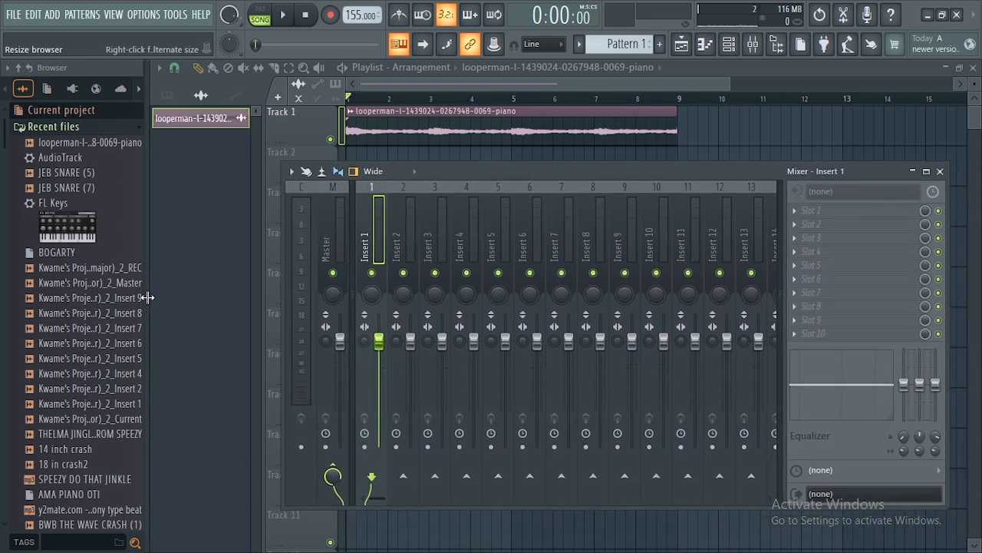
{"action": "left_click_drag", "start_coordinate": [149, 296], "coordinate": [64, 290]}
{"action": "left_click_drag", "start_coordinate": [330, 172], "coordinate": [343, 164]}
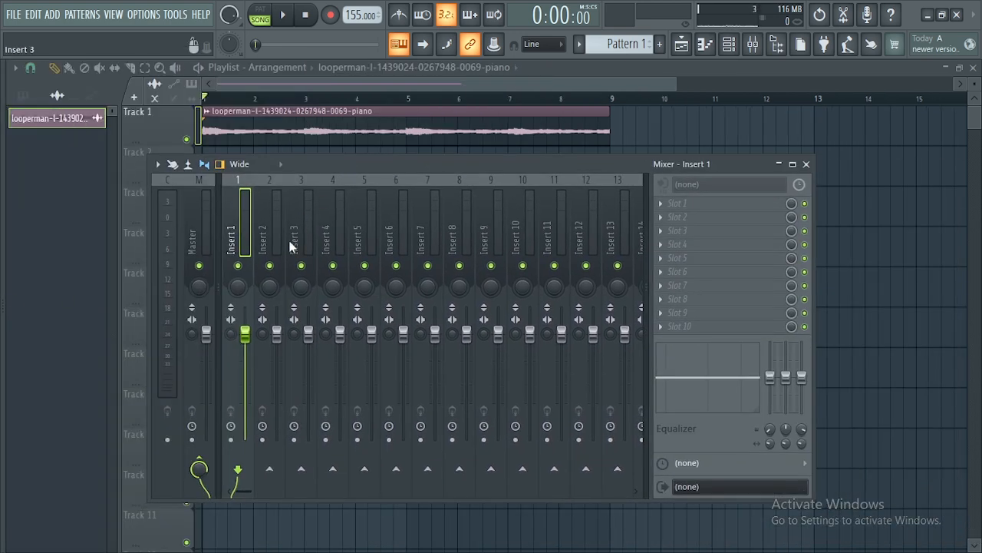
{"action": "left_click", "coordinate": [664, 206]}
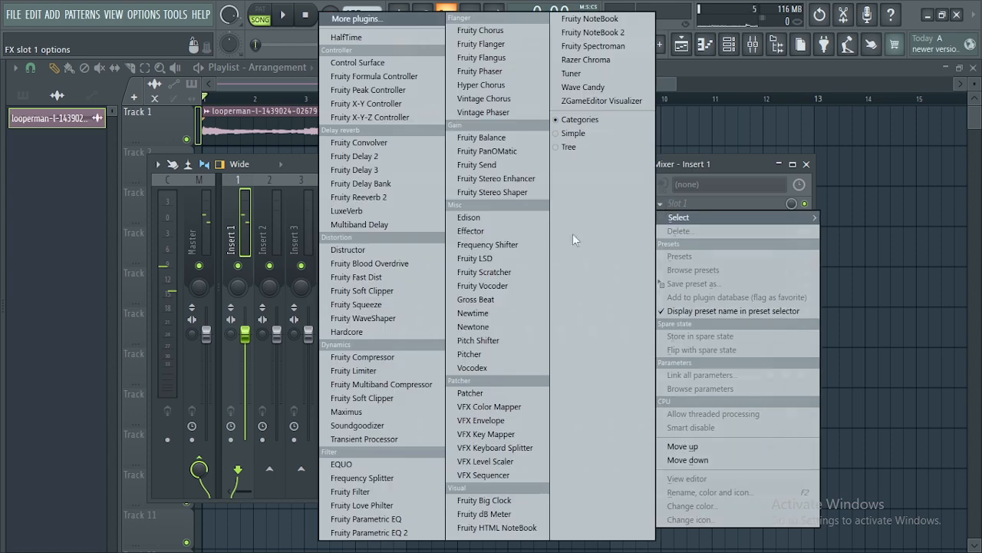
{"action": "left_click", "coordinate": [396, 520]}
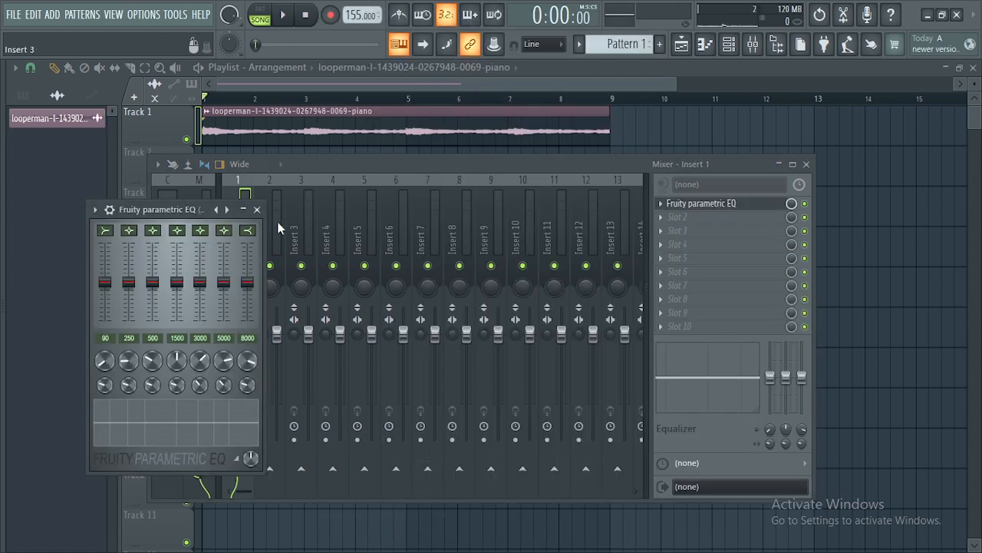
{"action": "left_click", "coordinate": [258, 209]}
{"action": "right_click", "coordinate": [677, 204]}
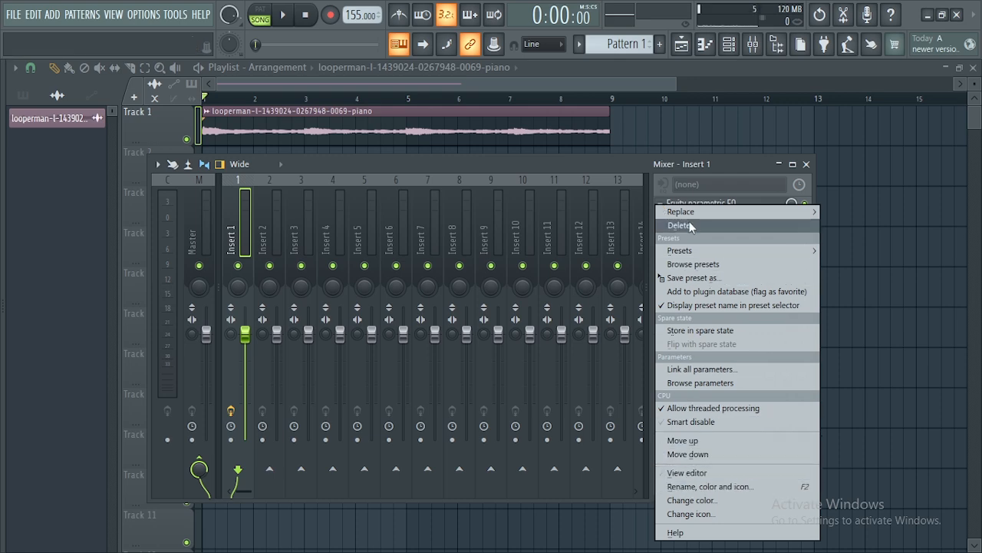
{"action": "left_click", "coordinate": [691, 224]}
{"action": "left_click", "coordinate": [538, 332]}
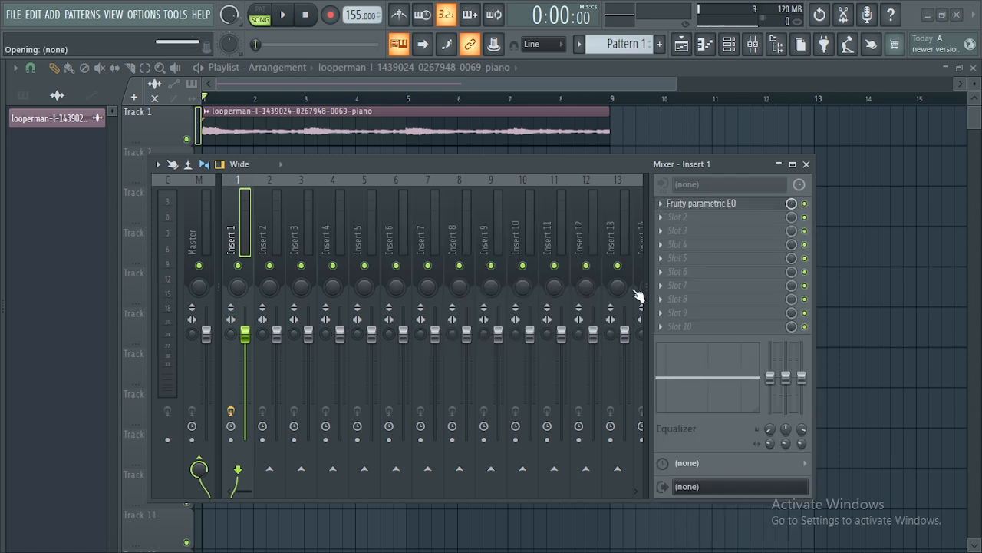
- Load Fruity Parametric EQ 2 in slot 1 of Insert 1 and apply its 40Hz + 18kHz cut preset
{"action": "left_click", "coordinate": [668, 207]}
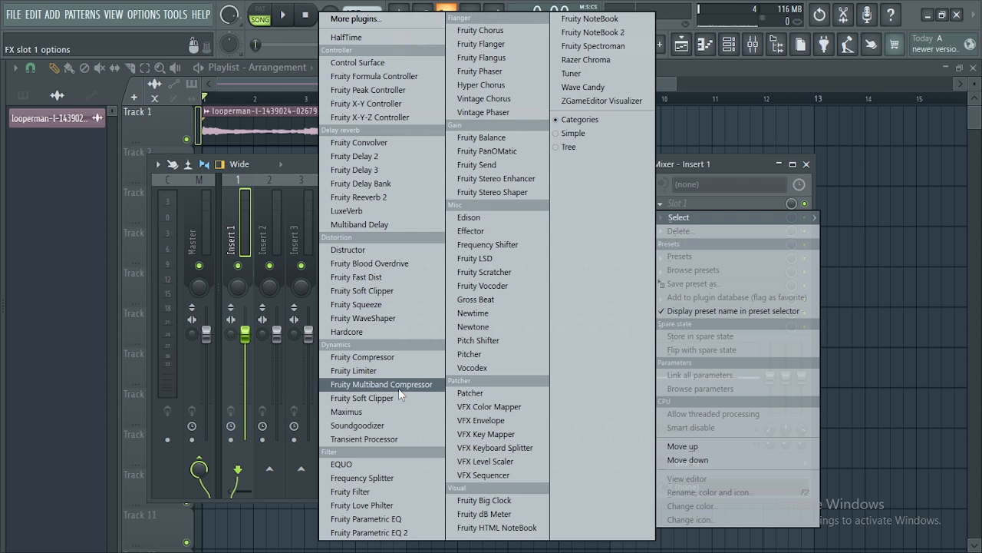
{"action": "left_click", "coordinate": [370, 531]}
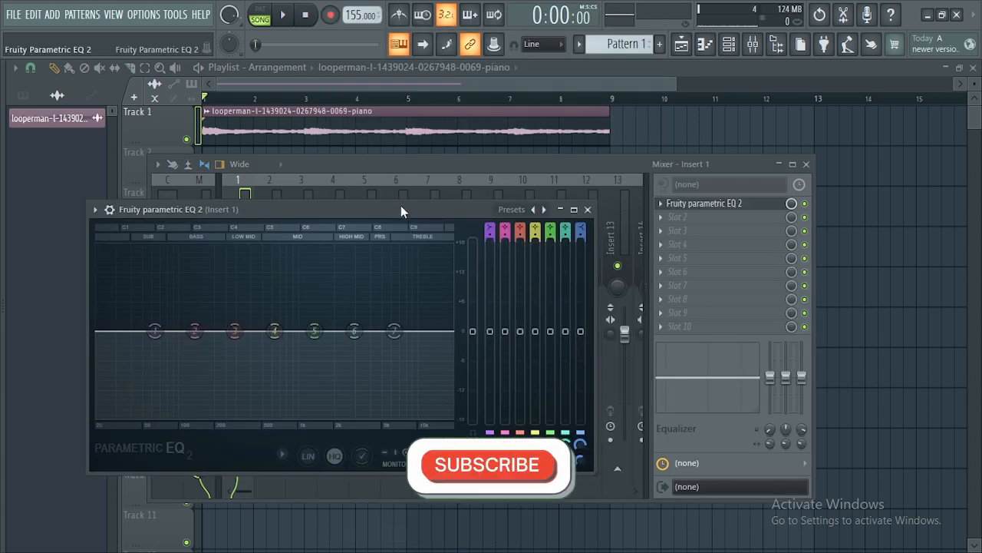
{"action": "left_click_drag", "start_coordinate": [401, 208], "coordinate": [550, 98]}
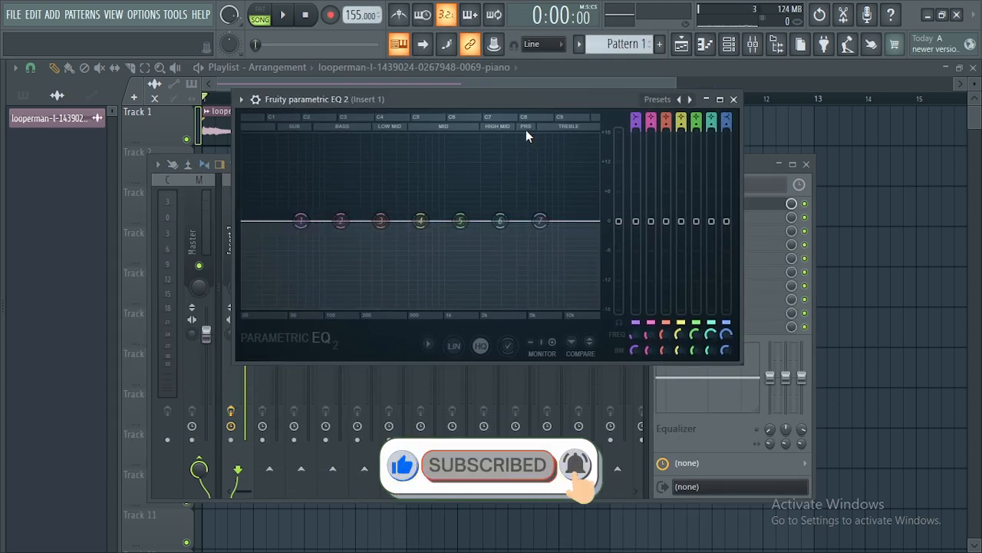
{"action": "left_click", "coordinate": [658, 100]}
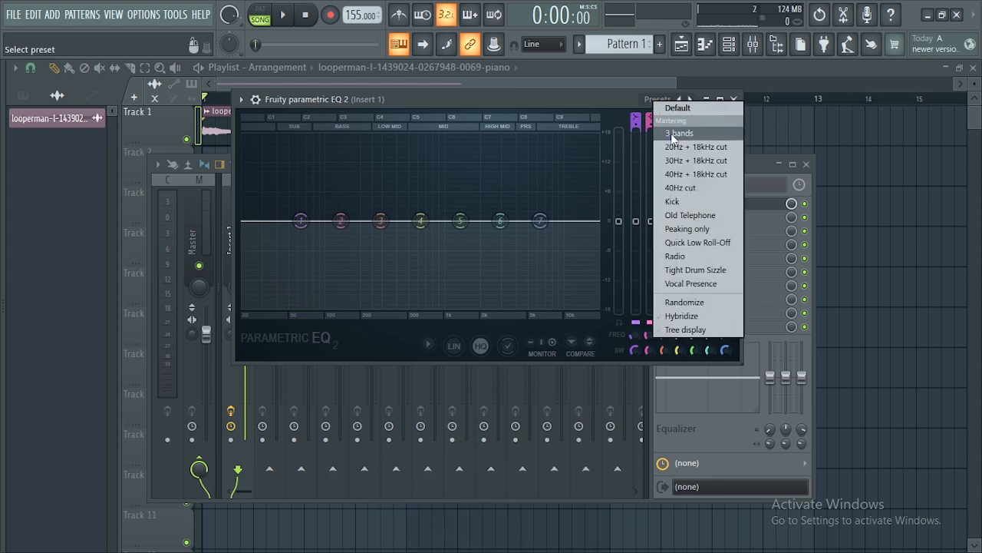
{"action": "left_click", "coordinate": [679, 175]}
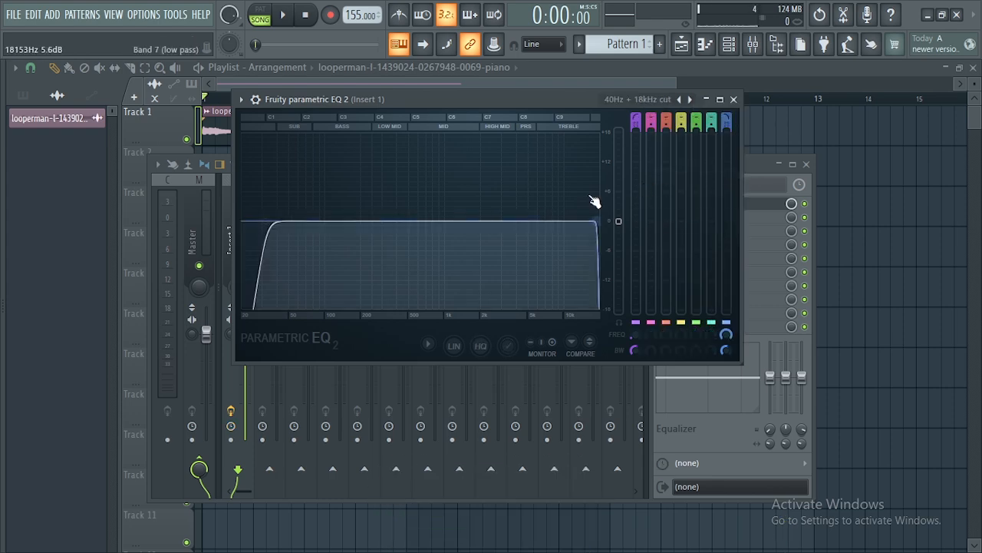
- While playing the piano, set the EQ's band 1 high-pass to about 50 Hz and lower the band 7 low-pass below 10 kHz
{"action": "left_click_drag", "start_coordinate": [269, 225], "coordinate": [272, 222]}
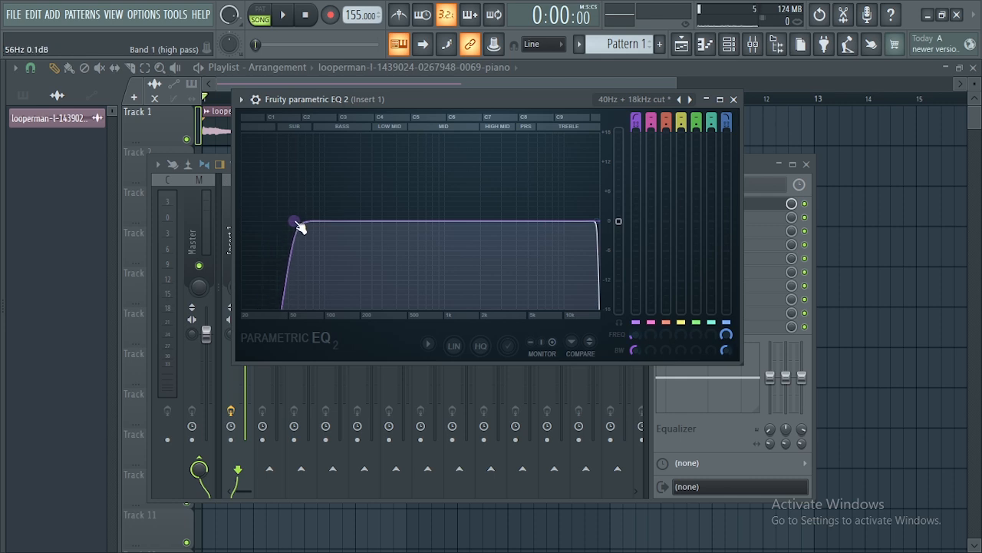
{"action": "left_click_drag", "start_coordinate": [299, 225], "coordinate": [418, 224]}
{"action": "key", "text": "space"}
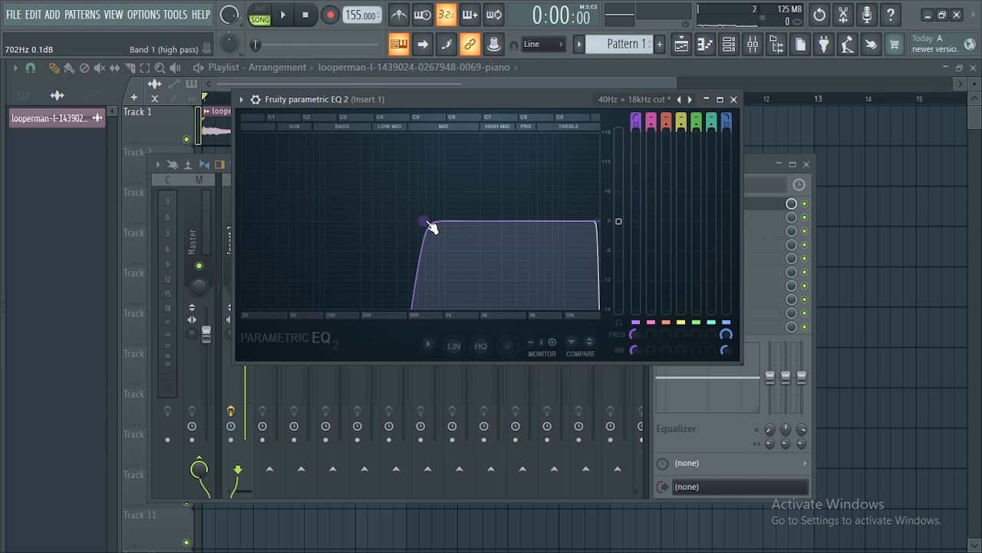
{"action": "key", "text": "space"}
{"action": "left_click_drag", "start_coordinate": [429, 222], "coordinate": [291, 221]}
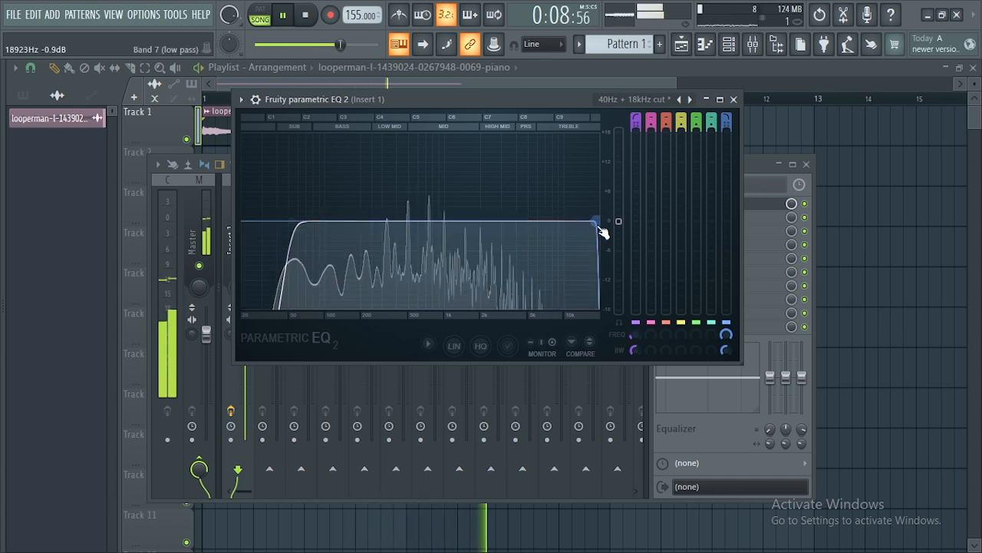
{"action": "left_click_drag", "start_coordinate": [598, 222], "coordinate": [553, 221]}
{"action": "key", "text": "space"}
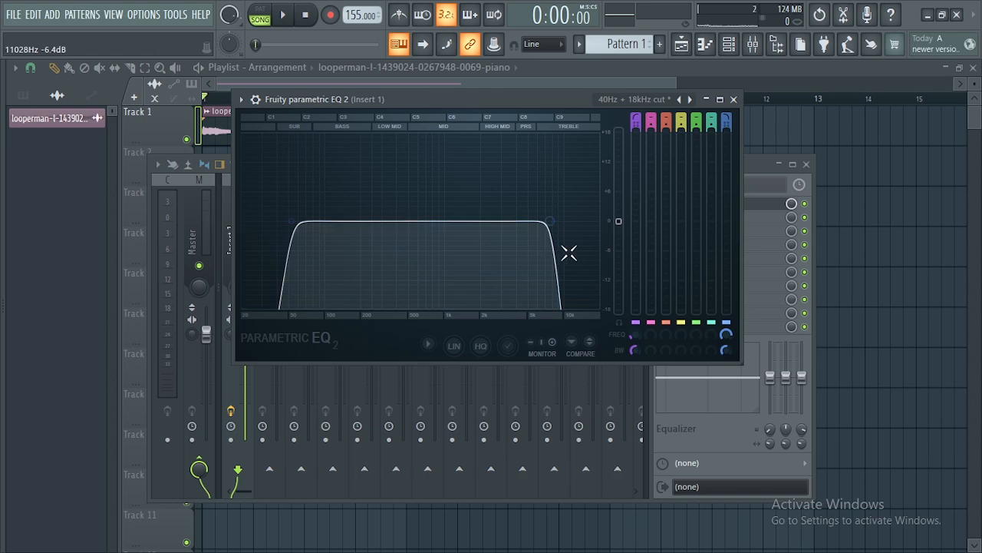
{"action": "left_click", "coordinate": [734, 100]}
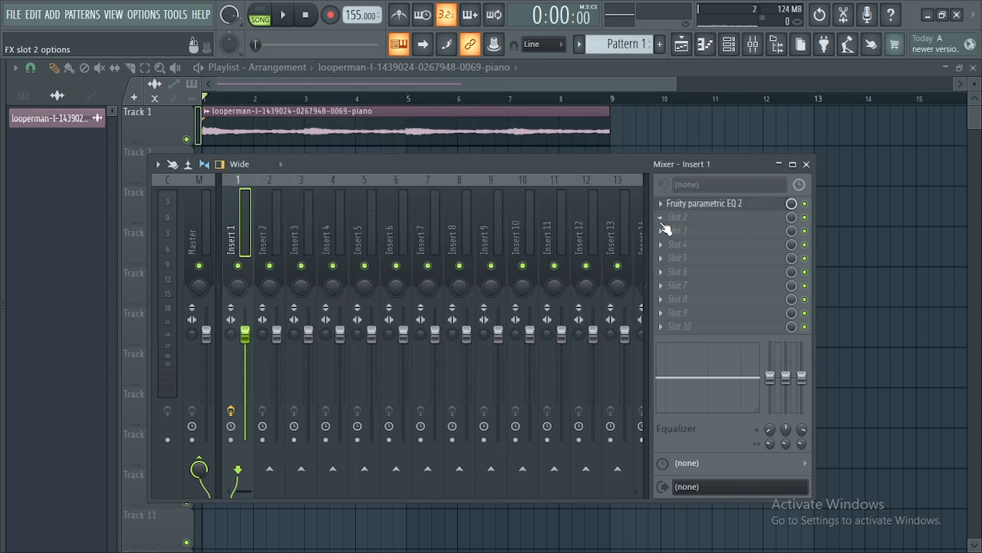
- Add Fruity Reeverb 2 to slot 2 of Insert 1, adjust its wet and dry levels, and play the piano
{"action": "left_click", "coordinate": [662, 222]}
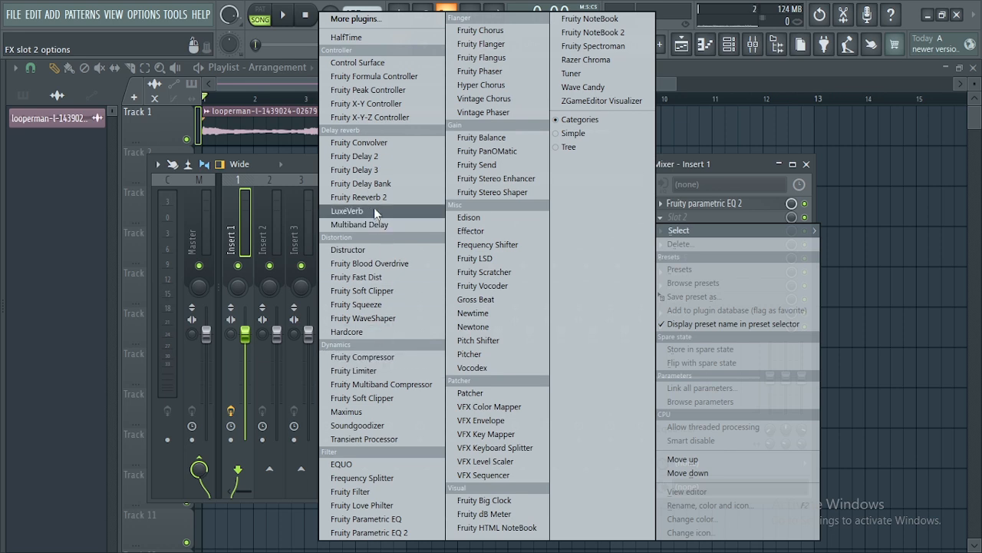
{"action": "left_click", "coordinate": [372, 200]}
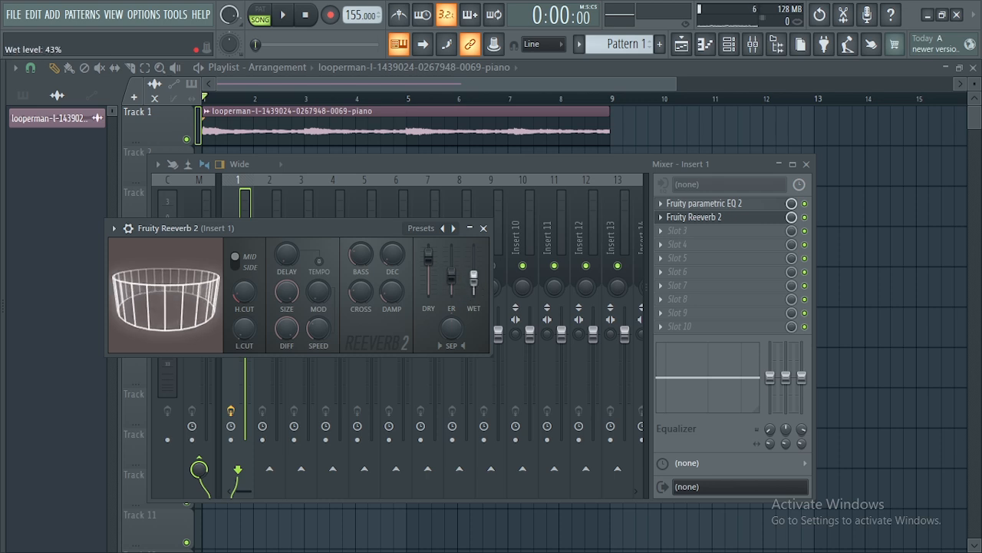
{"action": "left_click_drag", "start_coordinate": [428, 259], "coordinate": [428, 251]}
{"action": "key", "text": "space"}
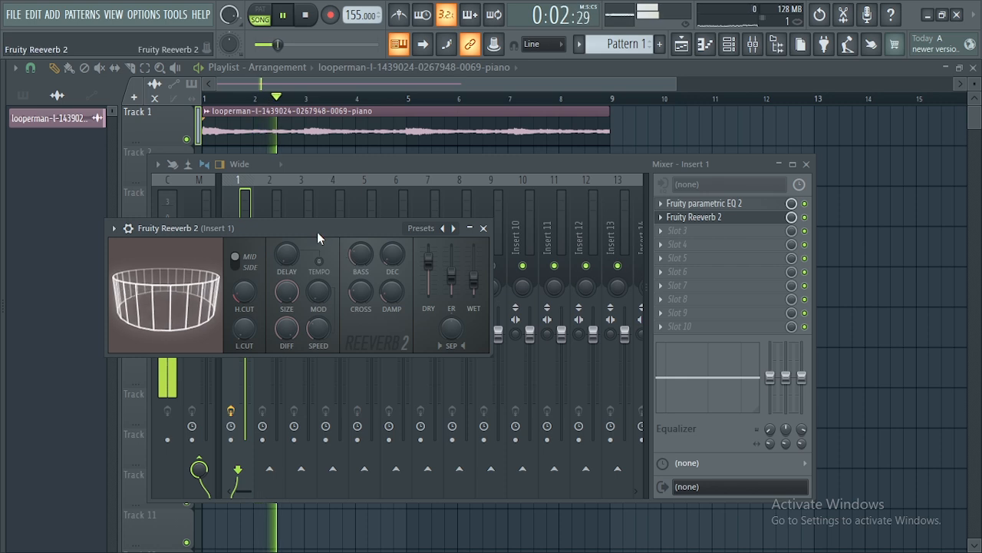
- Raise the reverb's dry level, adjust its high cut while listening to the piano, and close the reverb and mixer
{"action": "left_click_drag", "start_coordinate": [317, 232], "coordinate": [407, 218]}
{"action": "left_click_drag", "start_coordinate": [519, 246], "coordinate": [519, 233]}
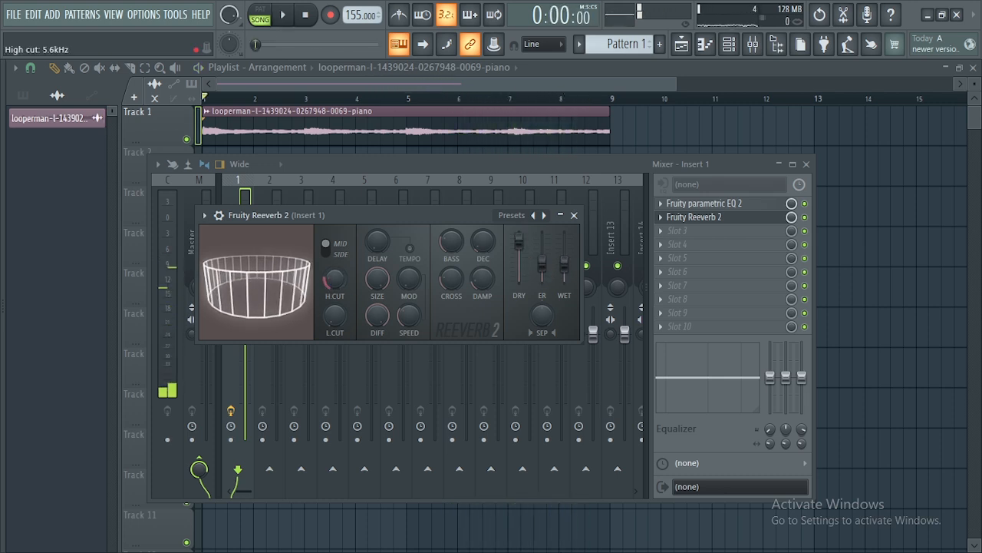
{"action": "left_click_drag", "start_coordinate": [331, 284], "coordinate": [332, 270]}
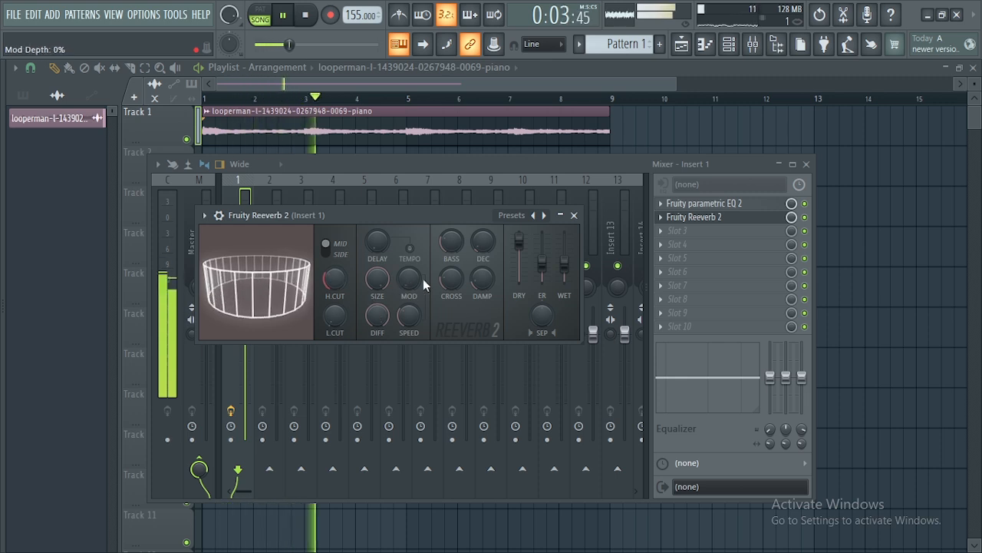
{"action": "left_click", "coordinate": [574, 215]}
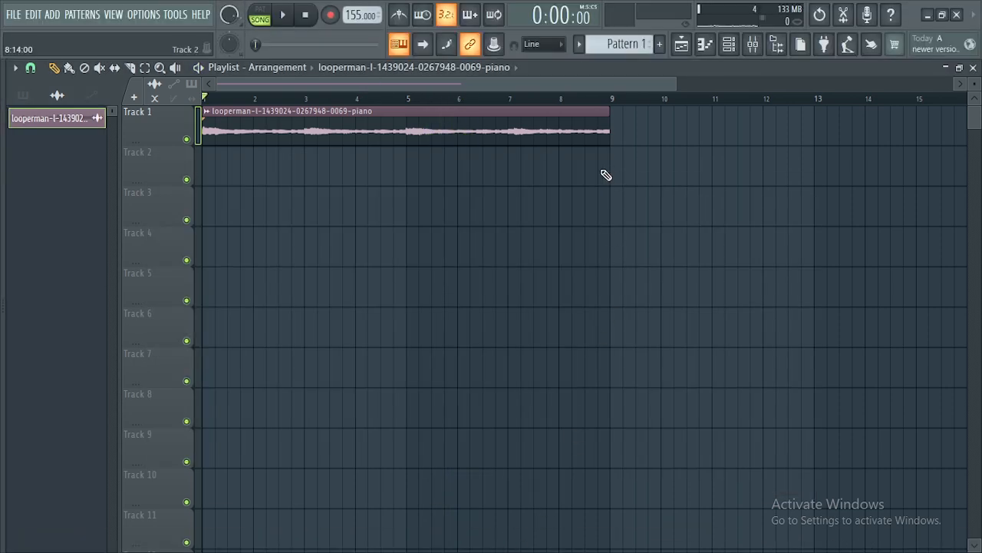
- Show the browser again and audition the JEB SNARE (5) and JEB SNARE (7) samples from the recent files
{"action": "key", "text": "alt+F8"}
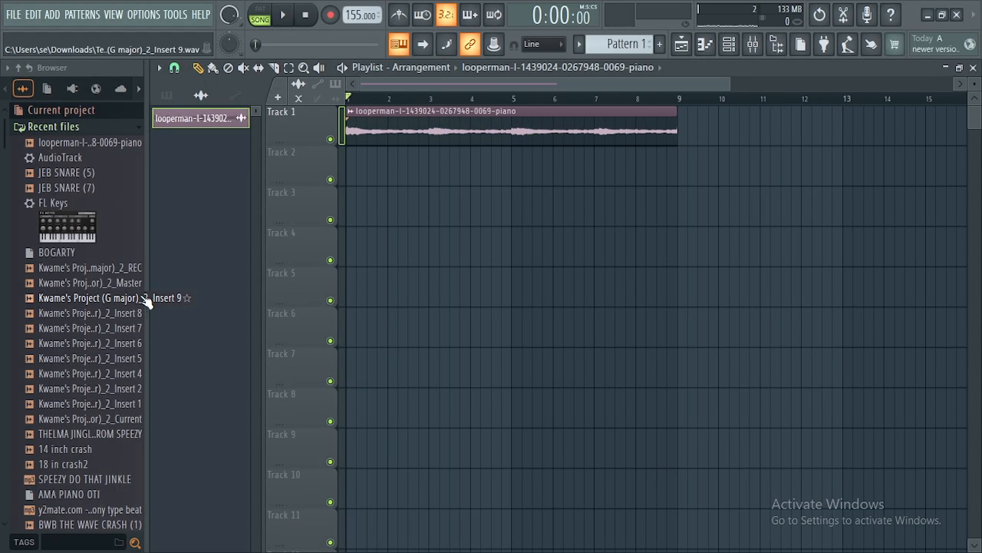
{"action": "left_click", "coordinate": [84, 178]}
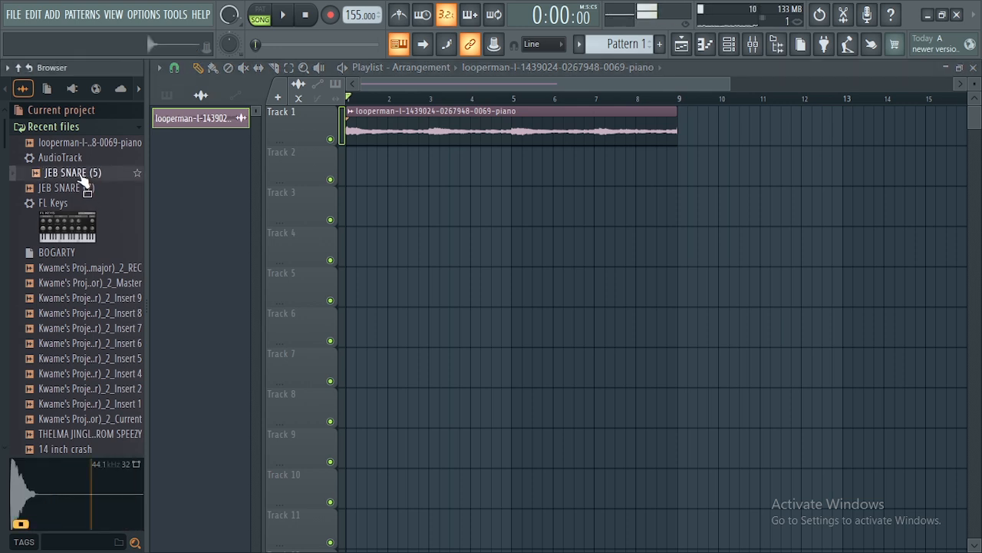
{"action": "left_click", "coordinate": [80, 188]}
{"action": "left_click", "coordinate": [77, 174]}
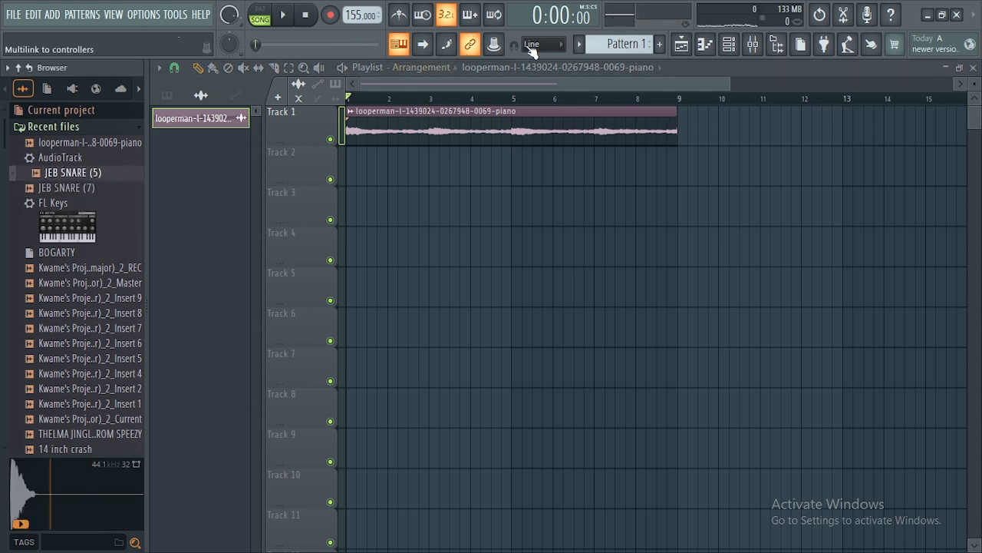
- Place Pattern 1 on playlist Track 2 at bar 1
{"action": "left_click", "coordinate": [605, 44]}
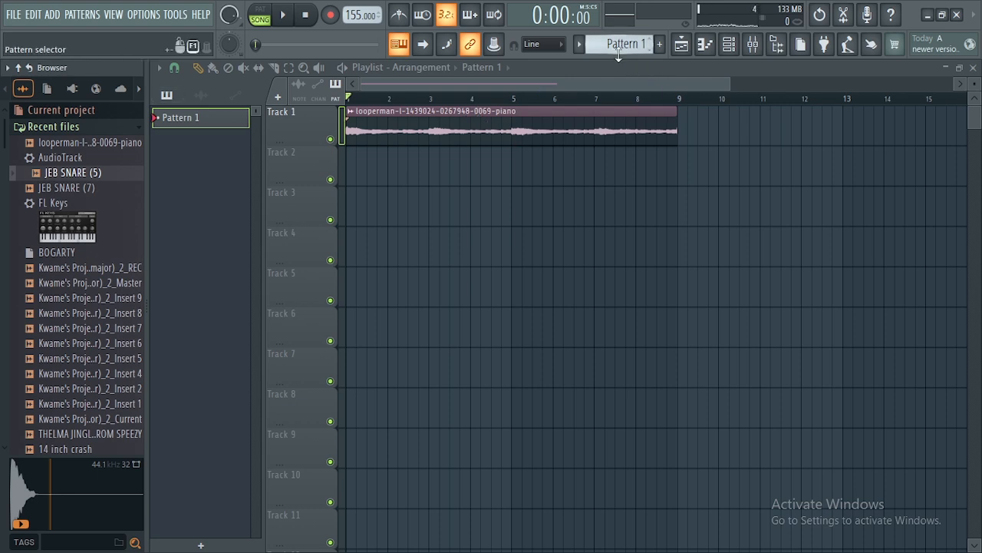
{"action": "left_click", "coordinate": [361, 160]}
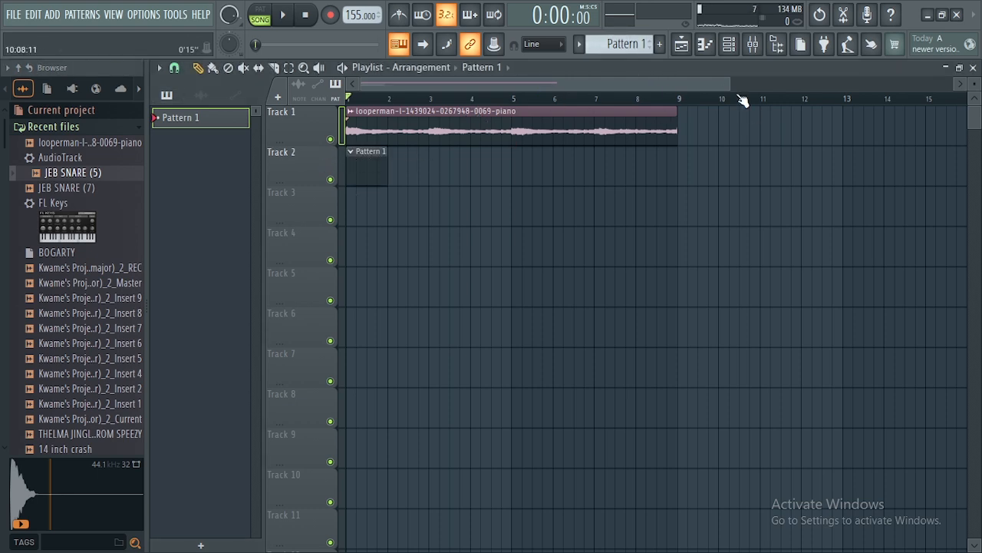
{"action": "left_click_drag", "start_coordinate": [725, 82], "coordinate": [447, 82]}
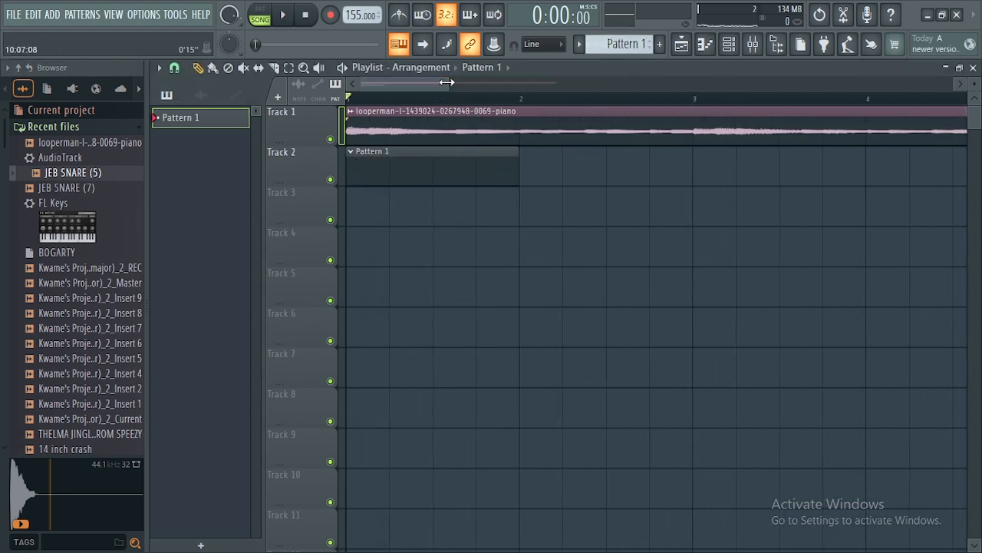
- Open the channel rack, compare the JEB SNARE (5) and JEB SNARE (7) samples by ear, and add JEB SNARE (5) as a channel
{"action": "left_click", "coordinate": [730, 45]}
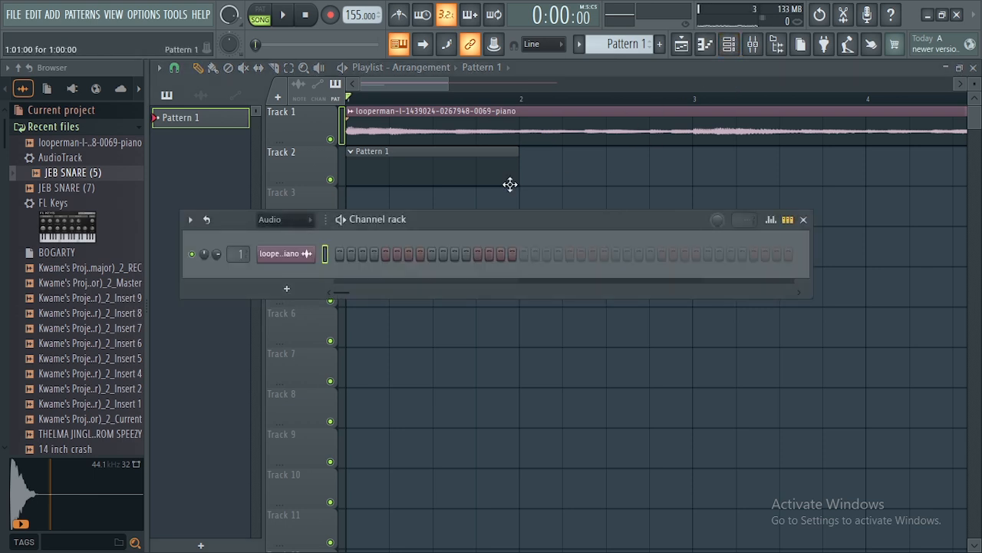
{"action": "left_click", "coordinate": [73, 175]}
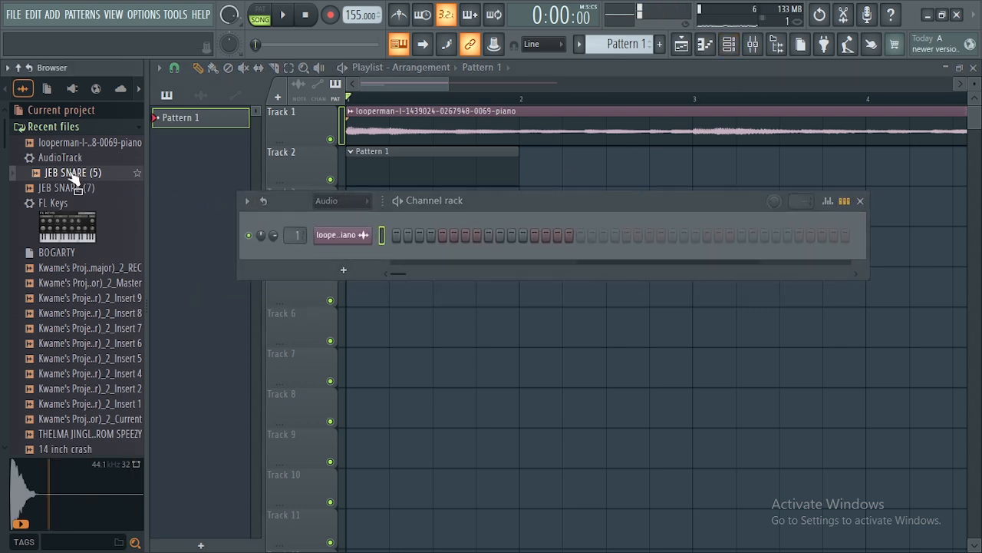
{"action": "left_click", "coordinate": [75, 189]}
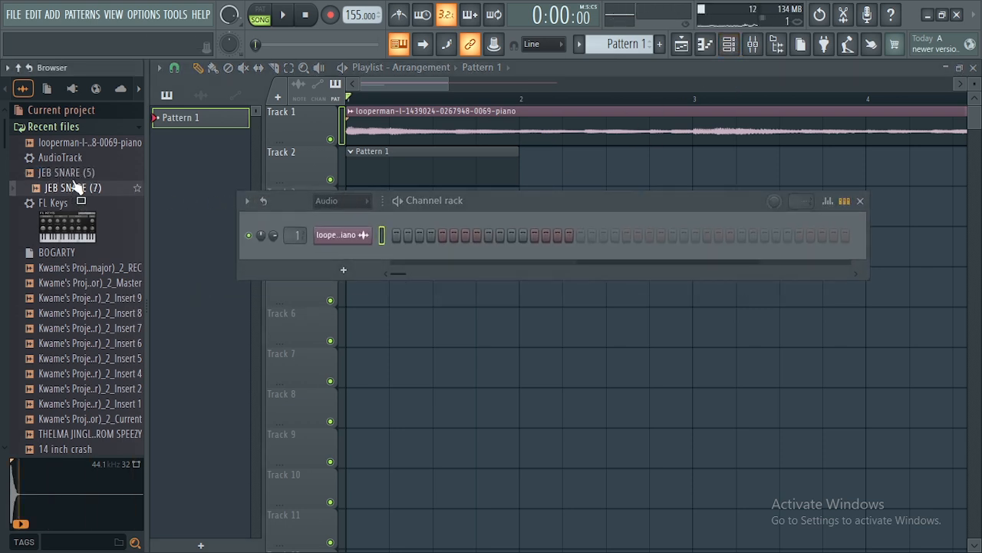
{"action": "left_click", "coordinate": [73, 177]}
{"action": "left_click", "coordinate": [75, 190]}
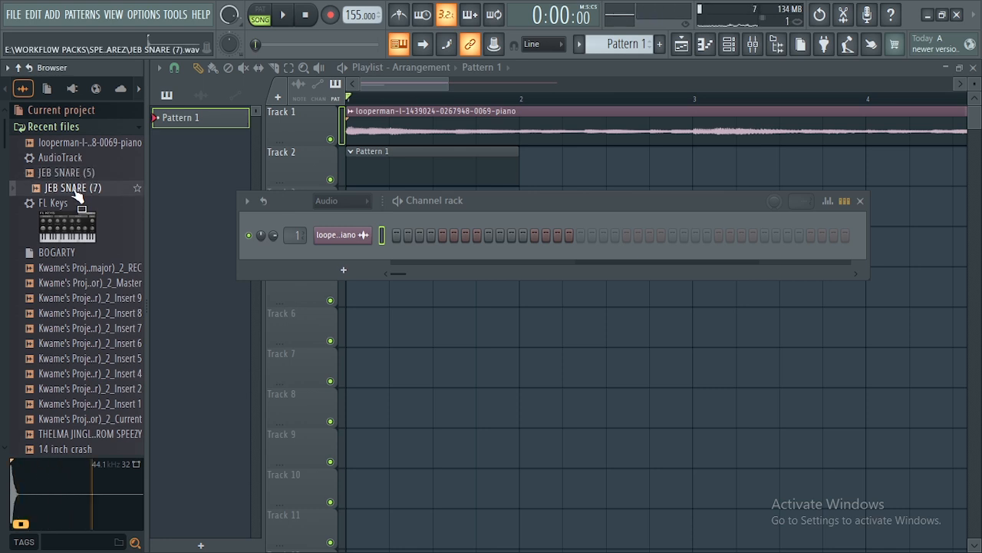
{"action": "left_click", "coordinate": [74, 176]}
{"action": "left_click", "coordinate": [77, 191]}
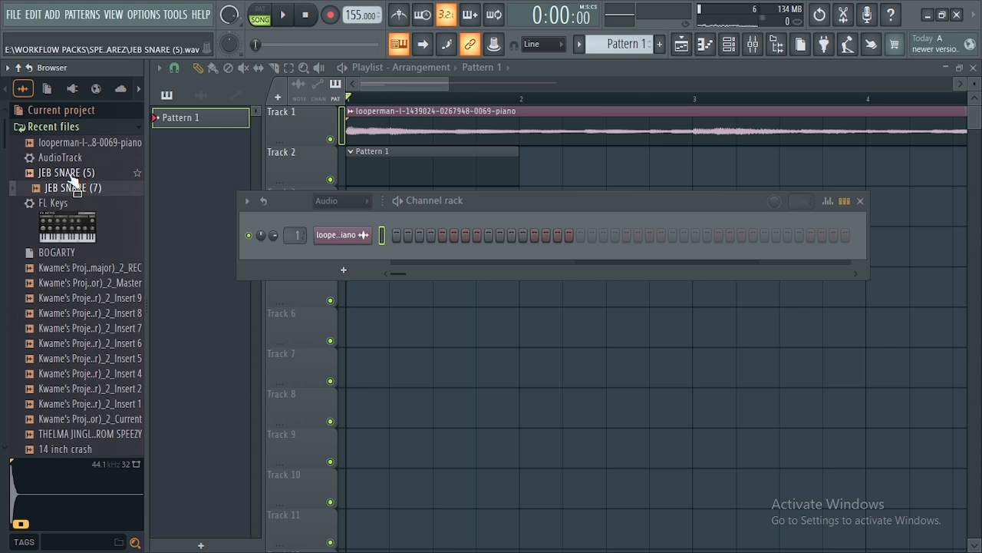
{"action": "left_click_drag", "start_coordinate": [71, 178], "coordinate": [372, 263]}
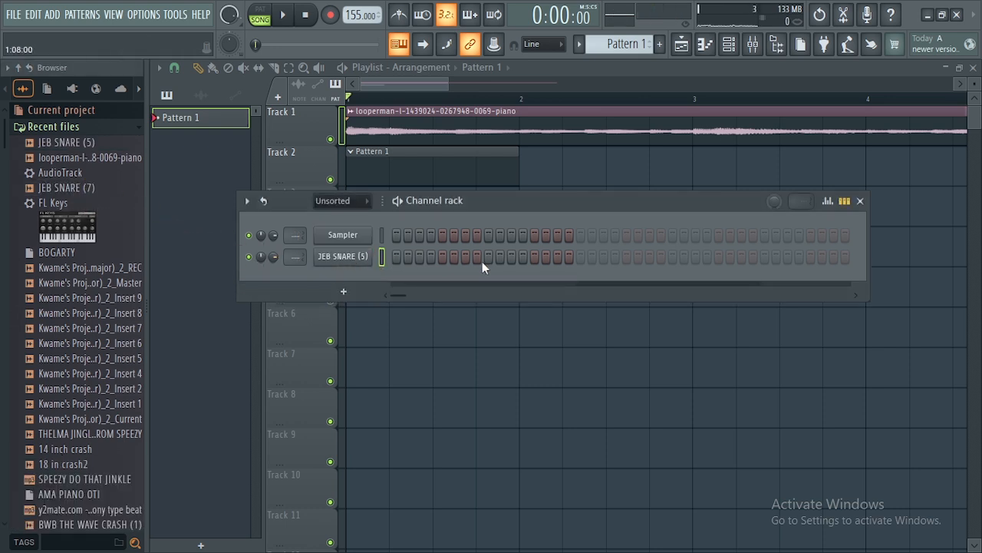
- Program JEB SNARE (5) hits on steps 9 and 25 of Pattern 1 and play the song to check the placement
{"action": "left_click_drag", "start_coordinate": [507, 204], "coordinate": [453, 214]}
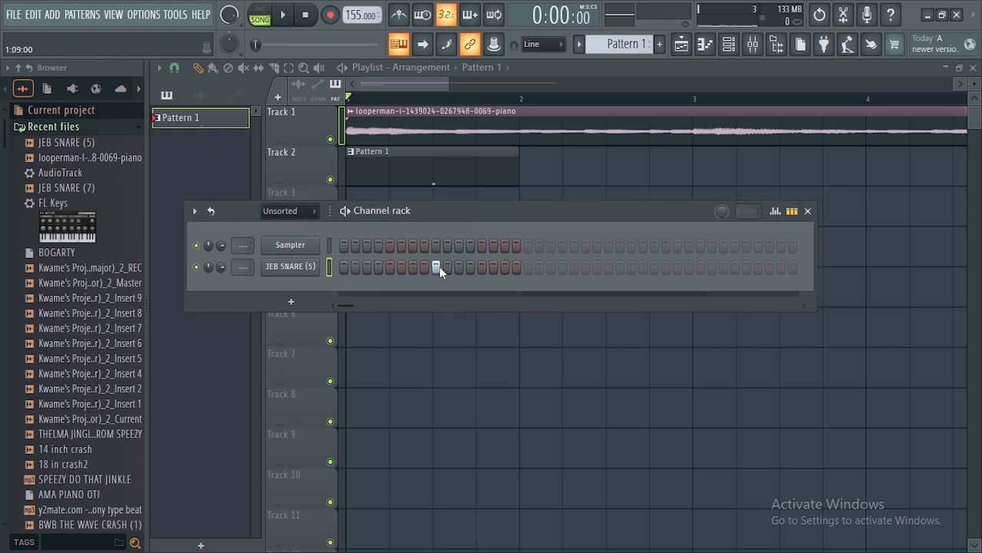
{"action": "key", "text": "space"}
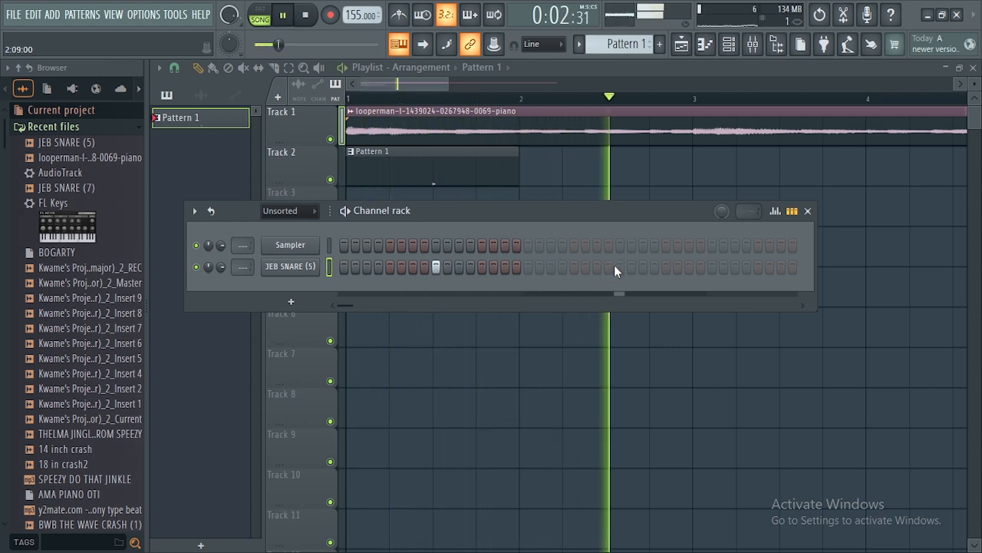
{"action": "key", "text": "space"}
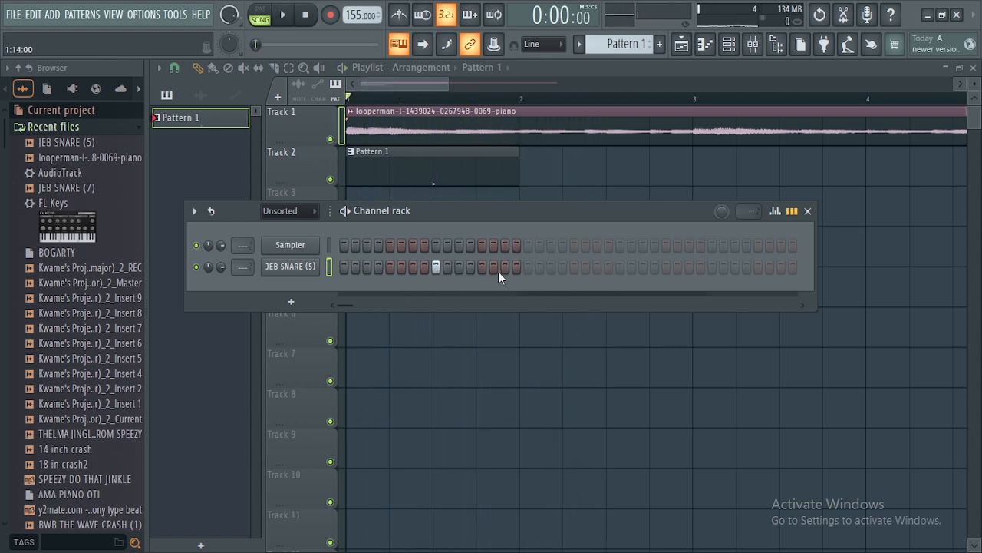
{"action": "left_click", "coordinate": [528, 270]}
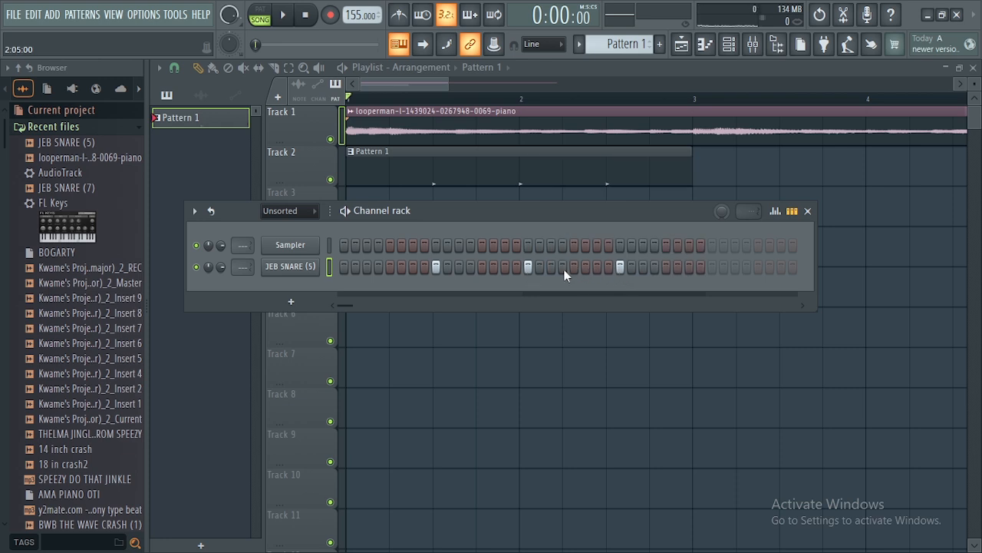
- Duplicate the JEB SNARE (5) notes of bars 1–2 into bars 3–4 in its piano roll, deselect them, and hide the browser
{"action": "right_click", "coordinate": [290, 266]}
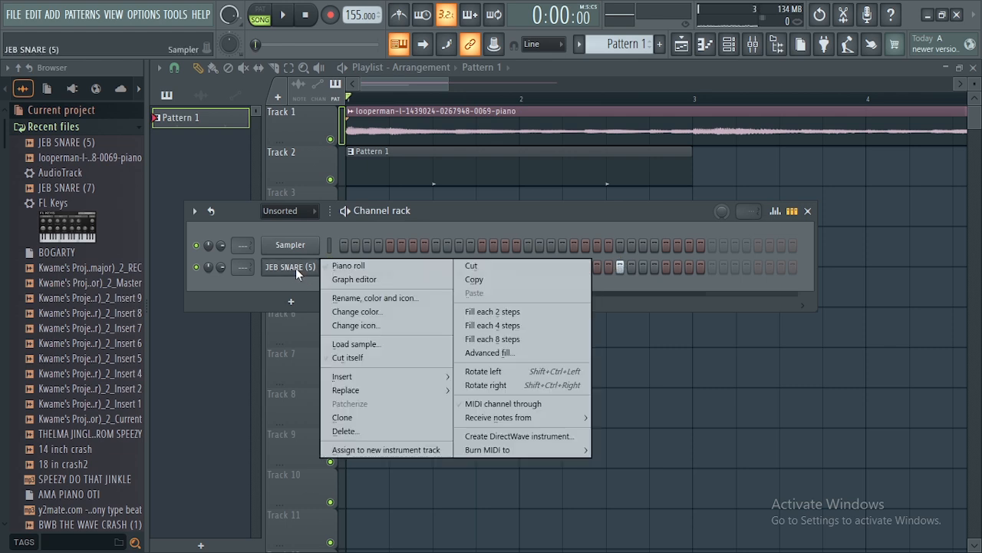
{"action": "left_click", "coordinate": [296, 264]}
{"action": "scroll", "coordinate": [570, 113], "scroll_direction": "down", "scroll_amount": 3}
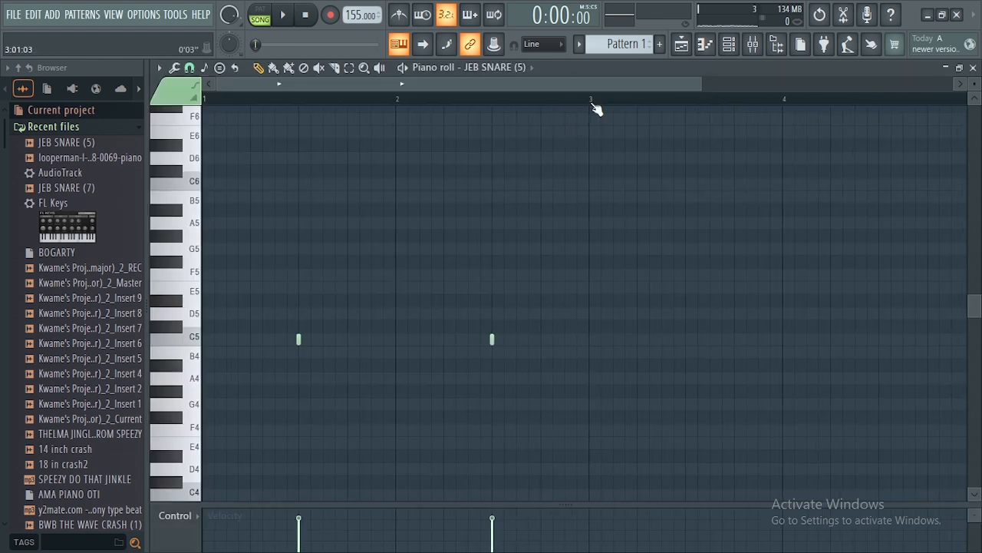
{"action": "left_click_drag", "start_coordinate": [575, 112], "coordinate": [185, 123]}
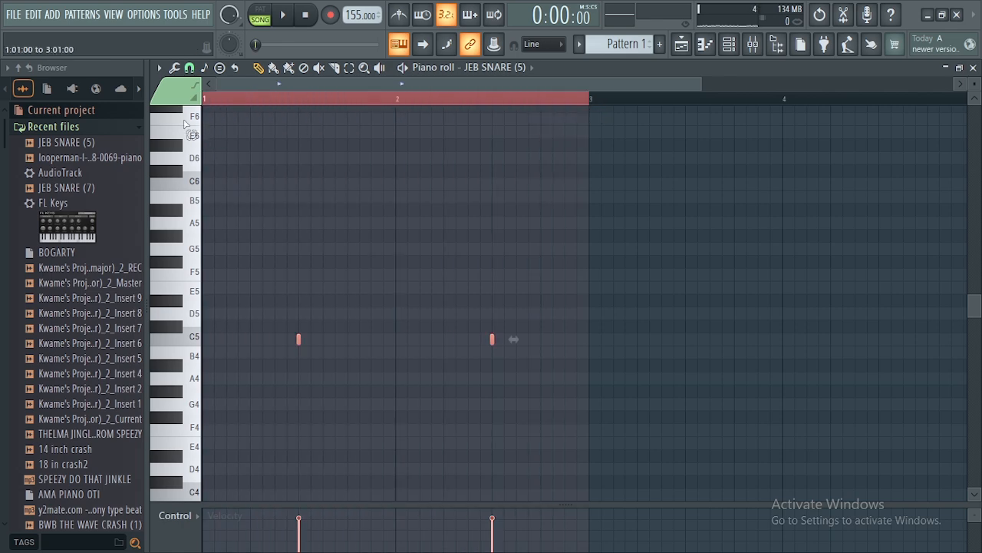
{"action": "key", "text": "ctrl+b"}
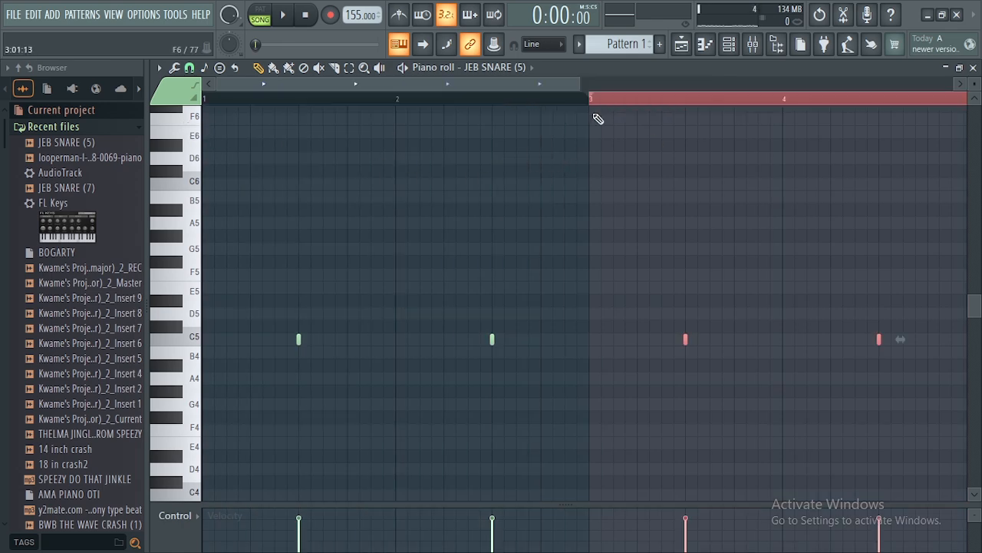
{"action": "left_click_drag", "start_coordinate": [579, 83], "coordinate": [764, 98]}
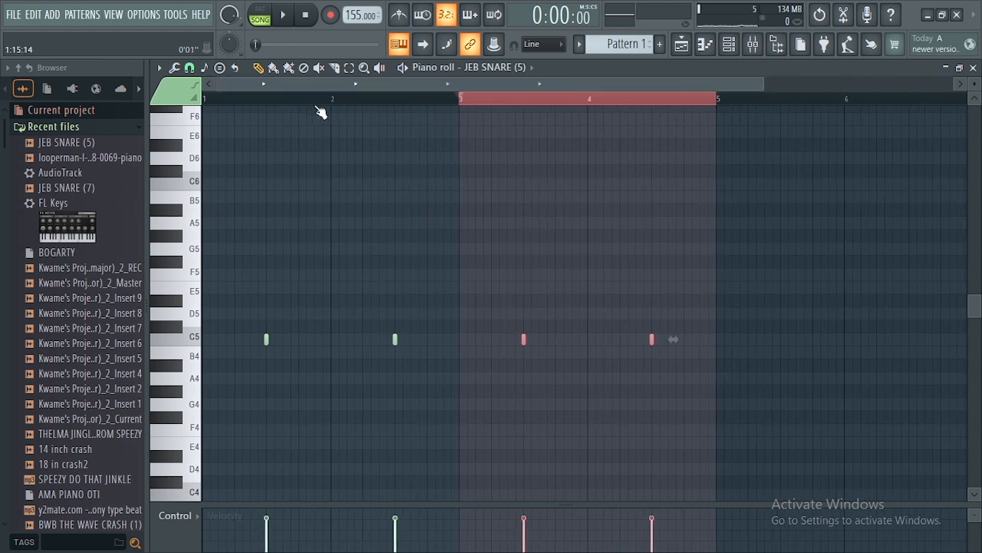
{"action": "left_click", "coordinate": [219, 133]}
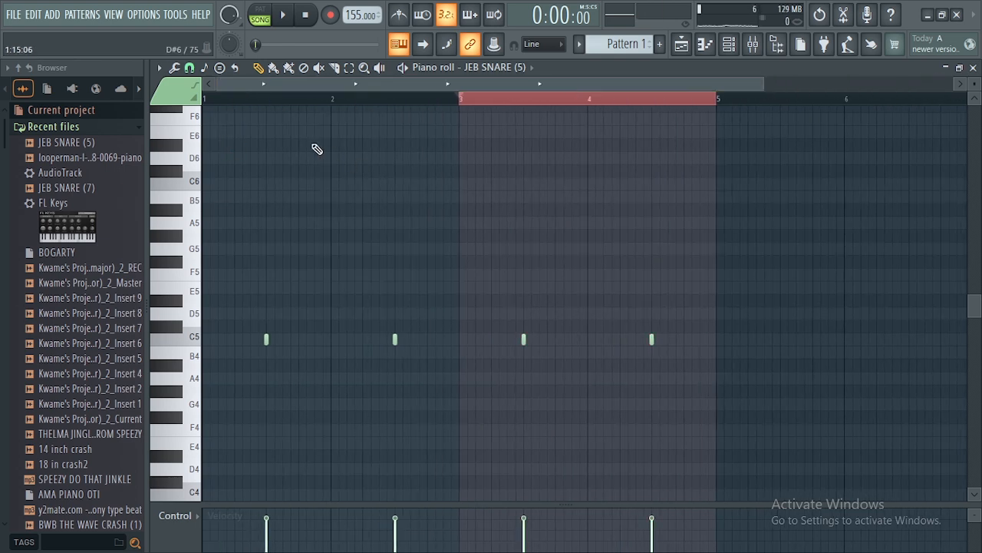
{"action": "left_click", "coordinate": [217, 102]}
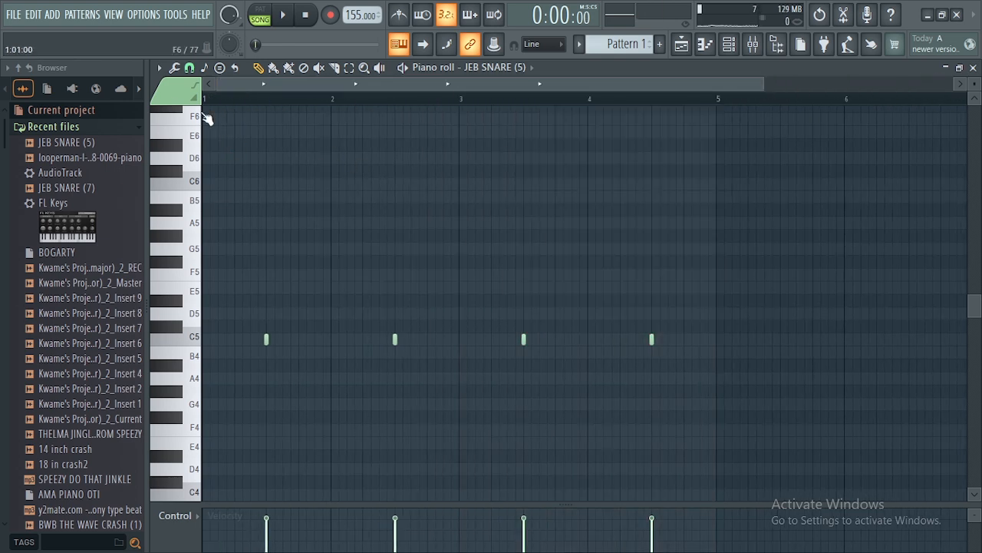
{"action": "left_click", "coordinate": [230, 391]}
{"action": "left_click_drag", "start_coordinate": [146, 308], "coordinate": [7, 289]}
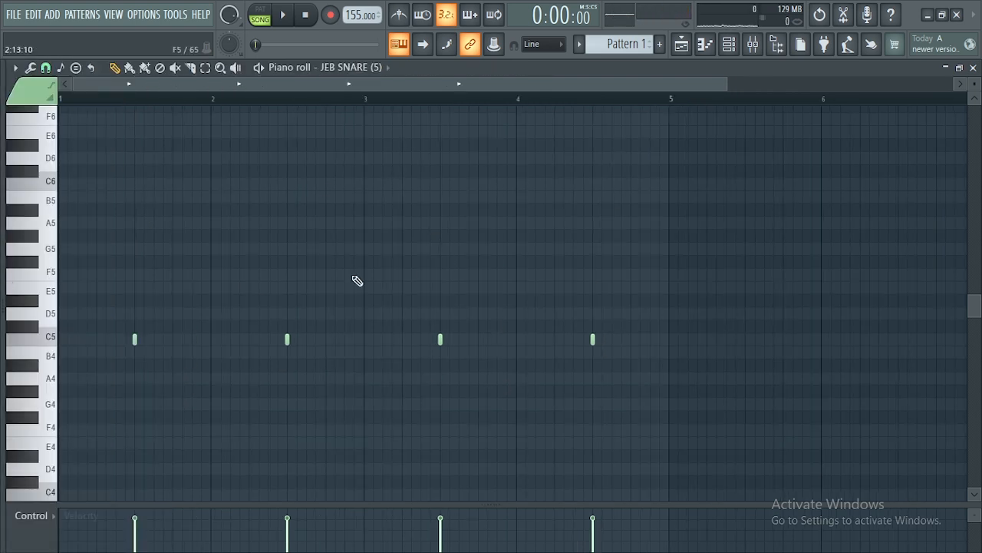
- Place a second Pattern 1 clip on playlist Track 2 at bar 5 and play the arrangement
{"action": "left_click", "coordinate": [720, 46]}
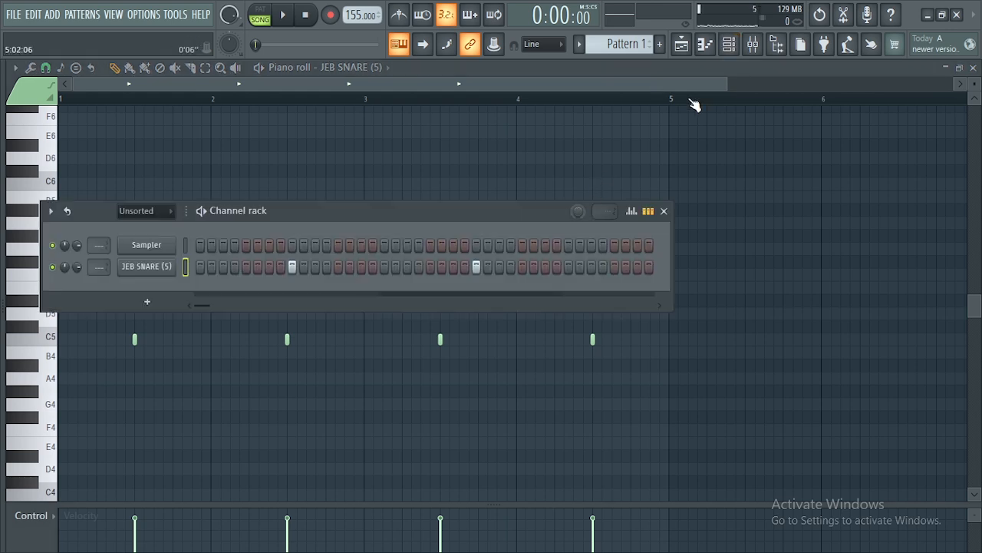
{"action": "left_click", "coordinate": [681, 44]}
{"action": "left_click_drag", "start_coordinate": [326, 83], "coordinate": [706, 85]}
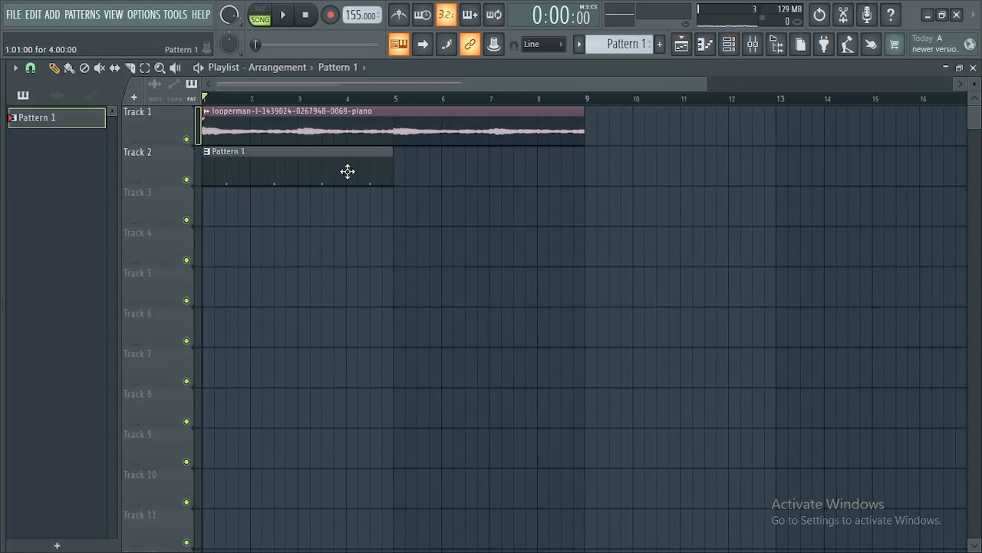
{"action": "left_click", "coordinate": [397, 175]}
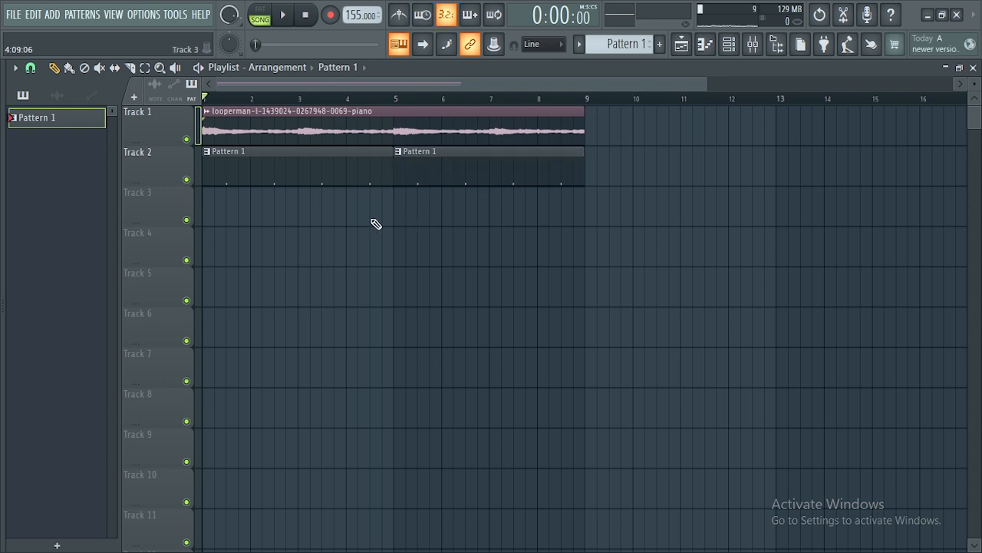
{"action": "key", "text": "space"}
{"action": "left_click_drag", "start_coordinate": [704, 84], "coordinate": [553, 85]}
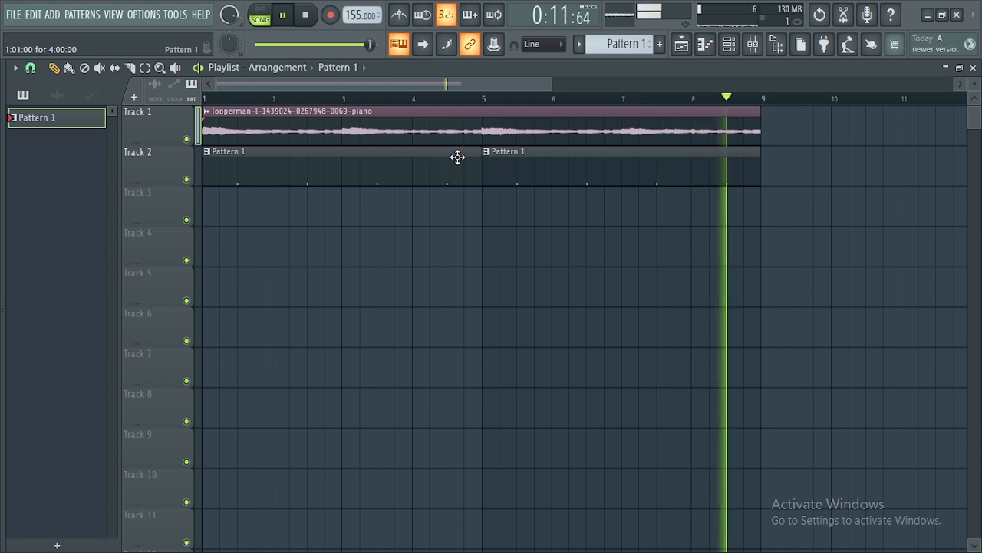
{"action": "key", "text": "space"}
- Show the browser again, audition JEB SNARE (7), and add it as a new channel below JEB SNARE (5) in the channel rack
{"action": "left_click", "coordinate": [730, 46]}
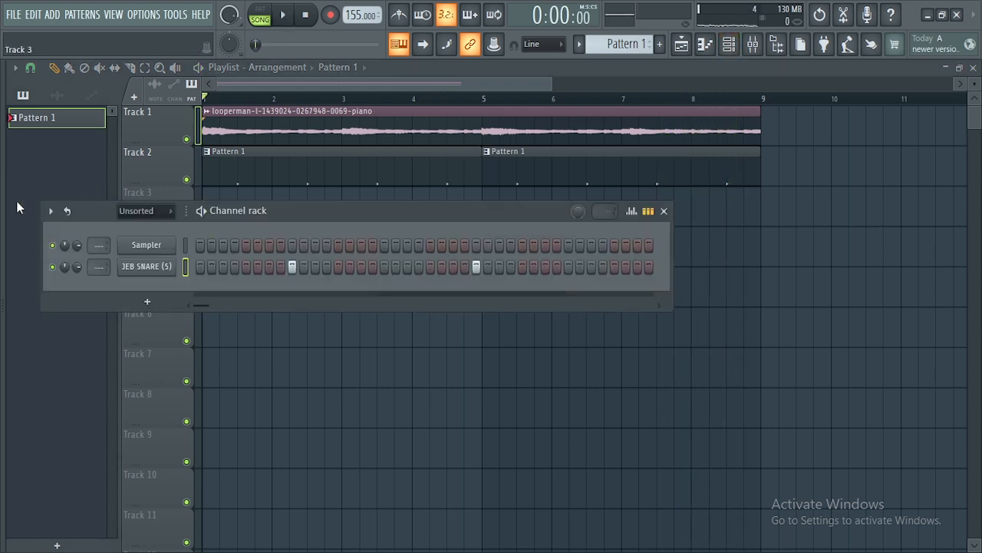
{"action": "left_click_drag", "start_coordinate": [3, 272], "coordinate": [126, 278]}
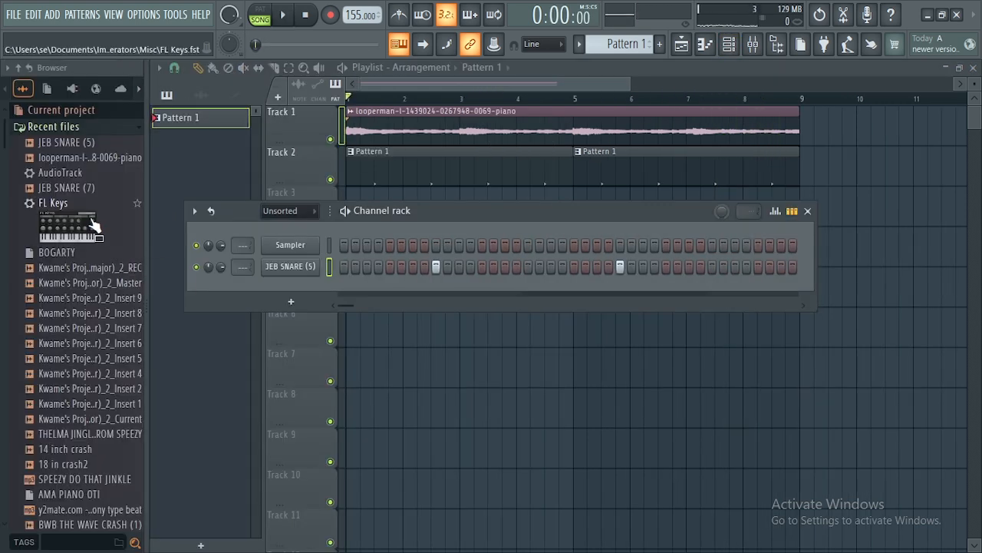
{"action": "left_click", "coordinate": [76, 195]}
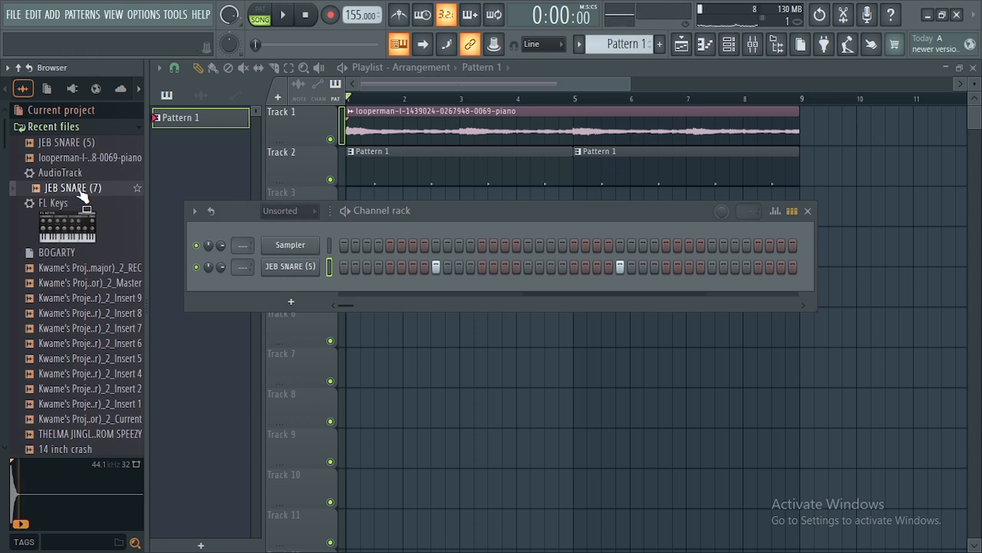
{"action": "left_click", "coordinate": [80, 190]}
{"action": "left_click", "coordinate": [80, 191]}
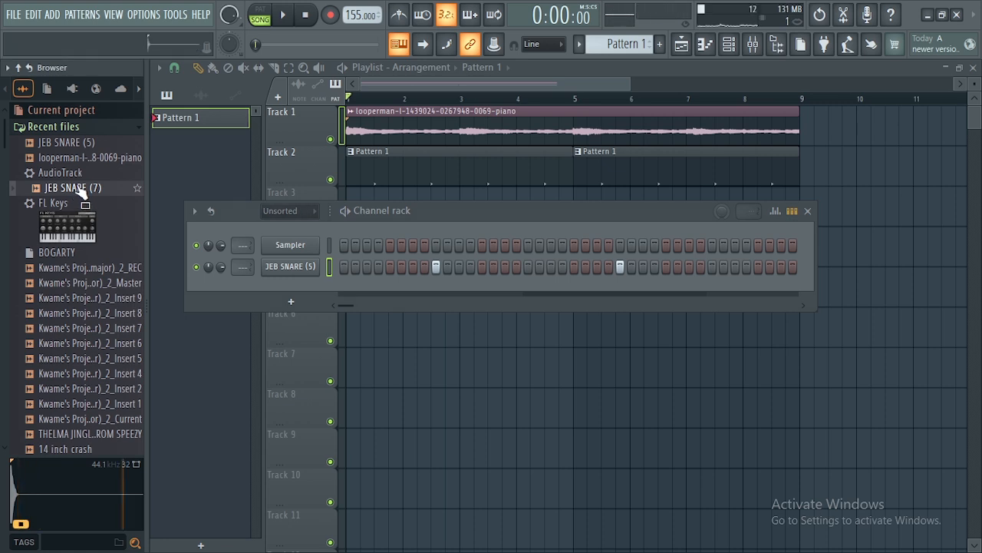
{"action": "left_click_drag", "start_coordinate": [81, 191], "coordinate": [292, 298]}
- Open the piano roll of JEB SNARE (7), hide the browser, and fit the four-bar pattern in view
{"action": "right_click", "coordinate": [307, 288]}
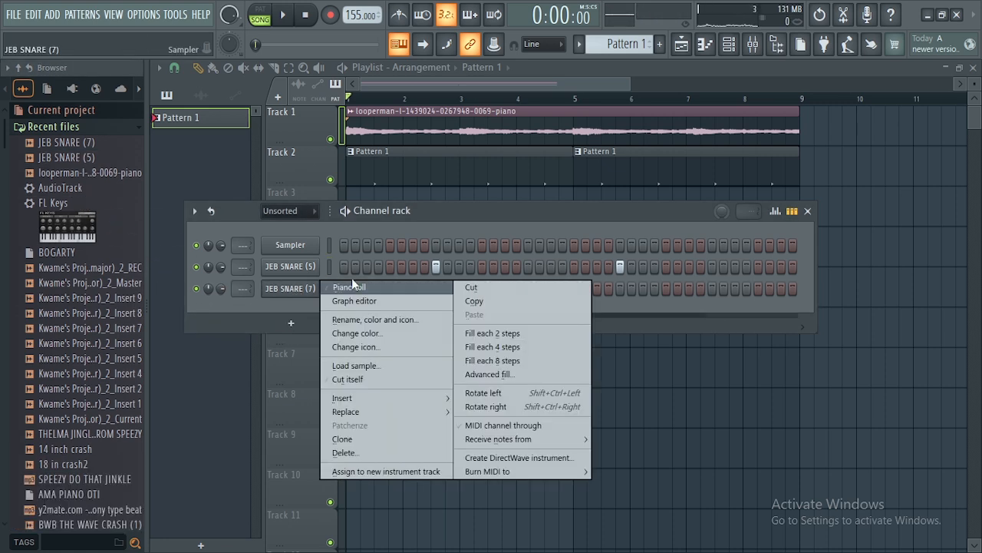
{"action": "left_click", "coordinate": [352, 286]}
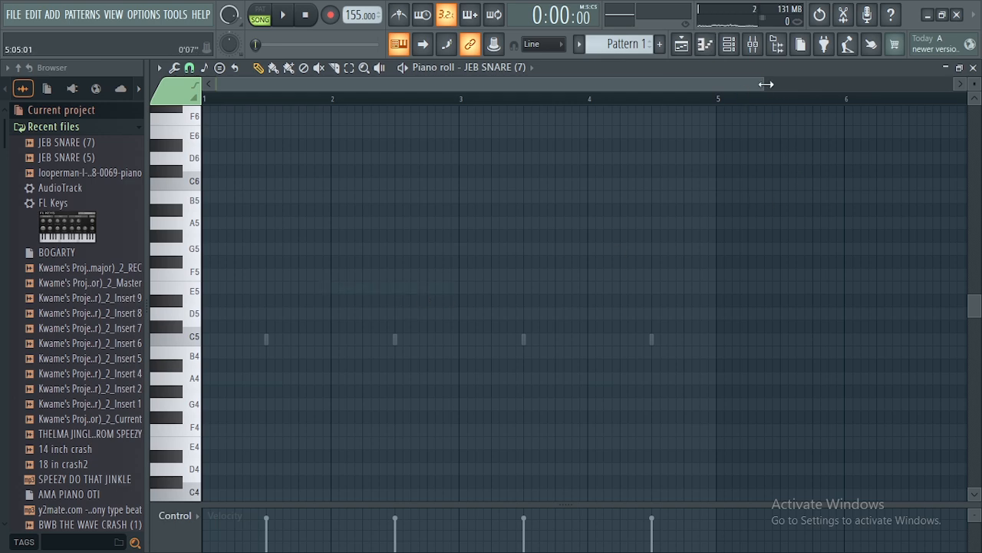
{"action": "left_click_drag", "start_coordinate": [766, 83], "coordinate": [581, 84]}
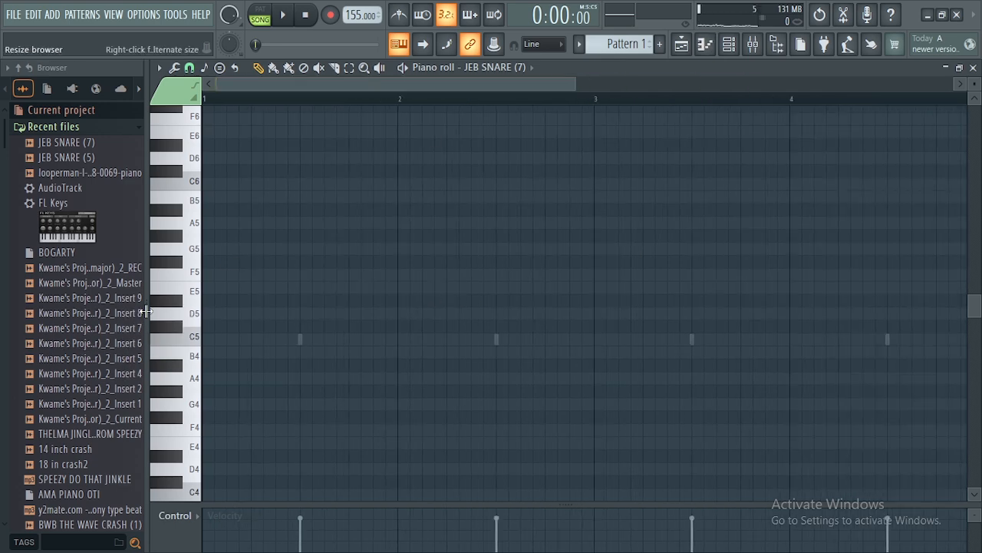
{"action": "left_click", "coordinate": [147, 311]}
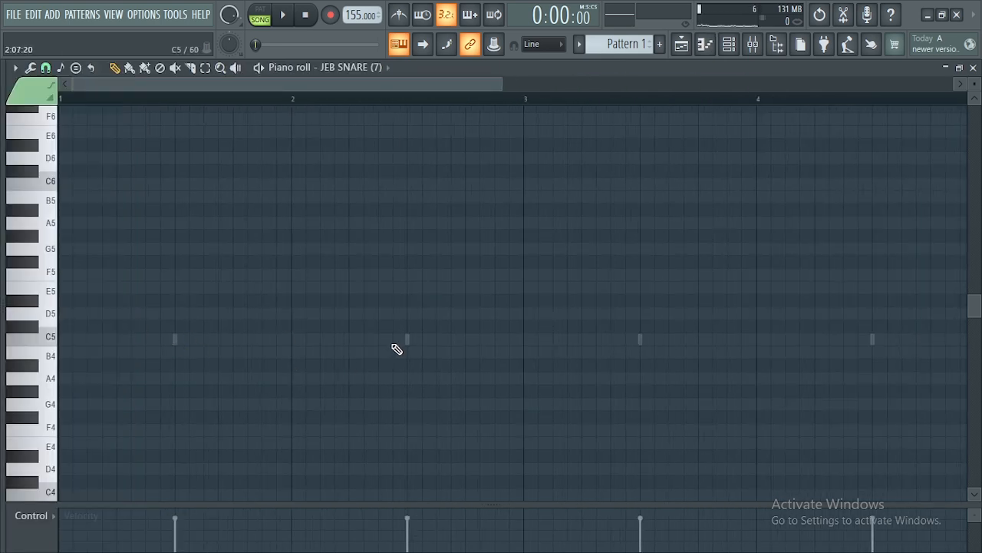
{"action": "left_click_drag", "start_coordinate": [502, 81], "coordinate": [441, 84]}
{"action": "left_click_drag", "start_coordinate": [506, 89], "coordinate": [668, 86]}
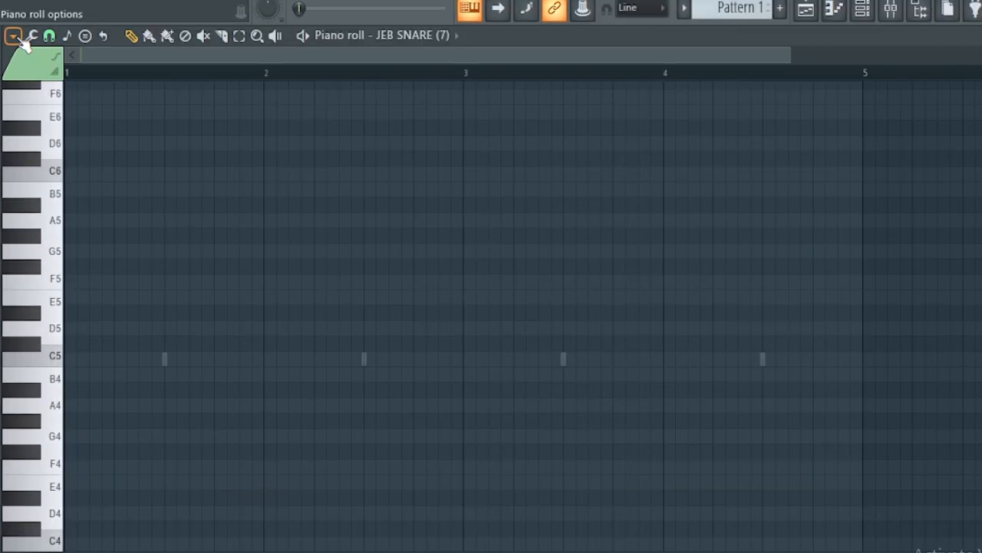
- Turn the piano roll's ghost channels off and back on for JEB SNARE (7)
{"action": "left_click", "coordinate": [14, 36]}
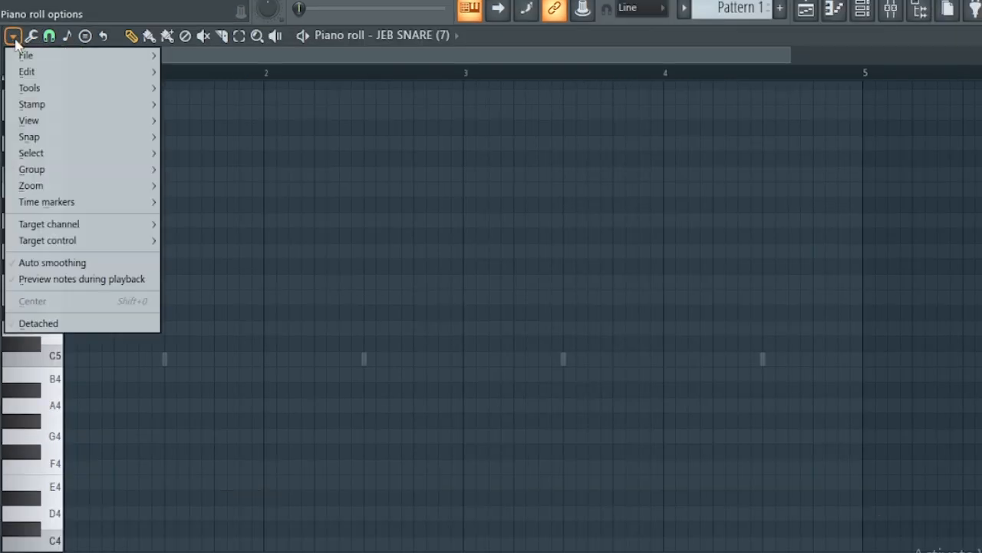
{"action": "mouse_move", "coordinate": [57, 125]}
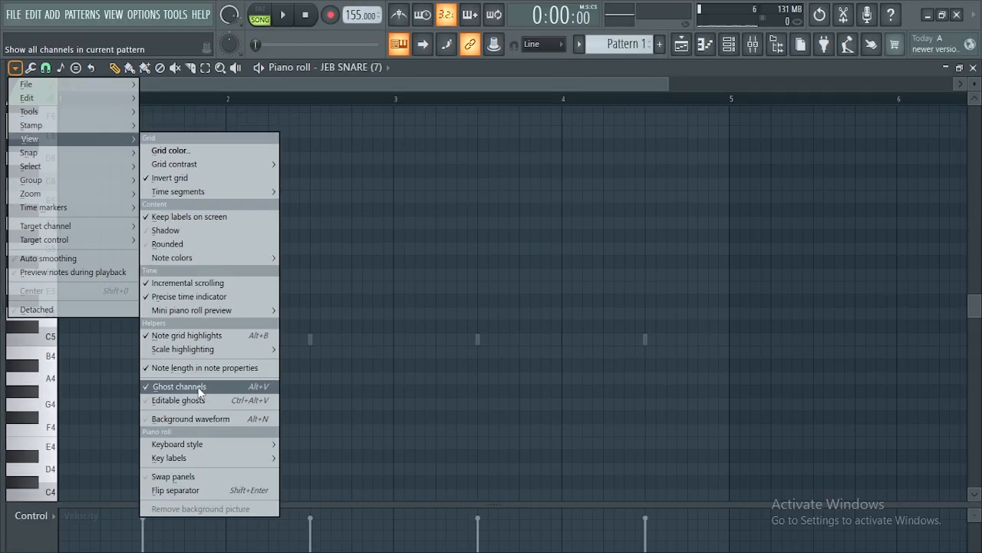
{"action": "left_click", "coordinate": [198, 388]}
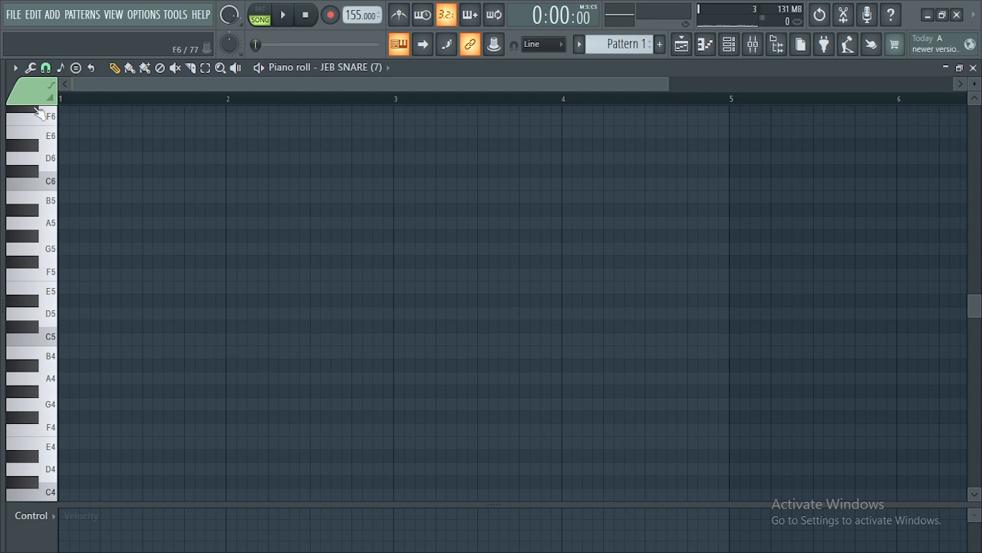
{"action": "left_click", "coordinate": [15, 68]}
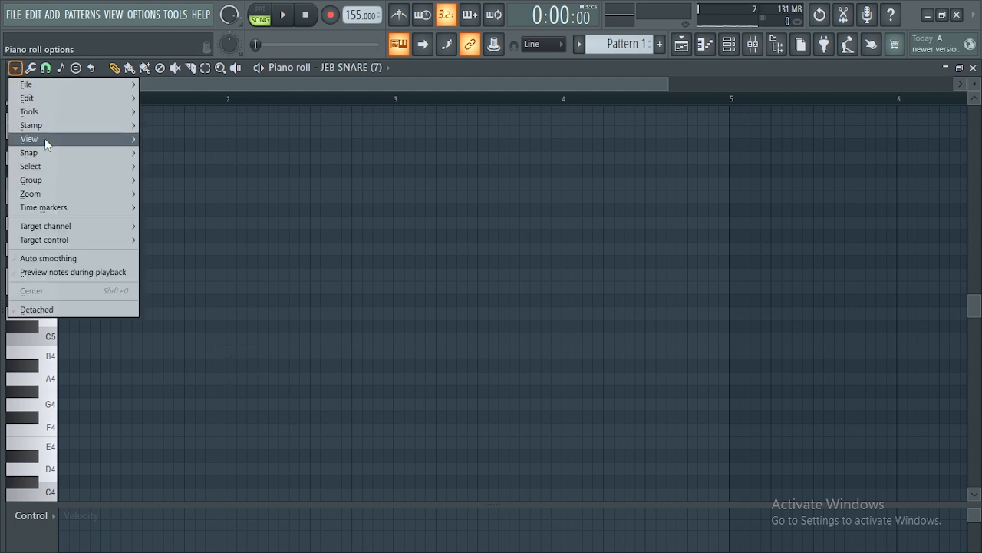
{"action": "mouse_move", "coordinate": [44, 138]}
{"action": "left_click", "coordinate": [213, 388]}
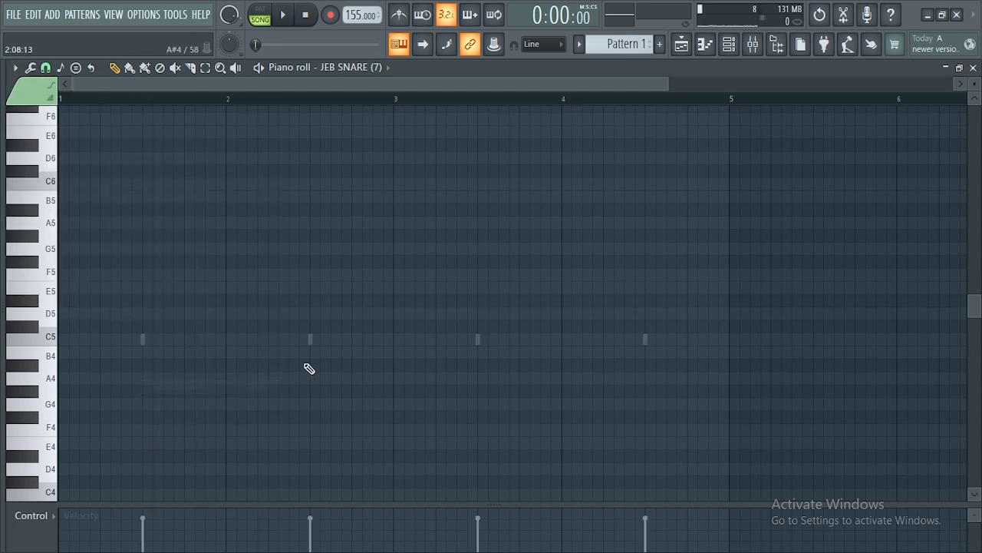
- Place one-step C5 notes in the JEB SNARE (7) piano roll at bar 1 step 11 and bar 2 step 7, checking them in playback
{"action": "left_click_drag", "start_coordinate": [670, 83], "coordinate": [316, 82]}
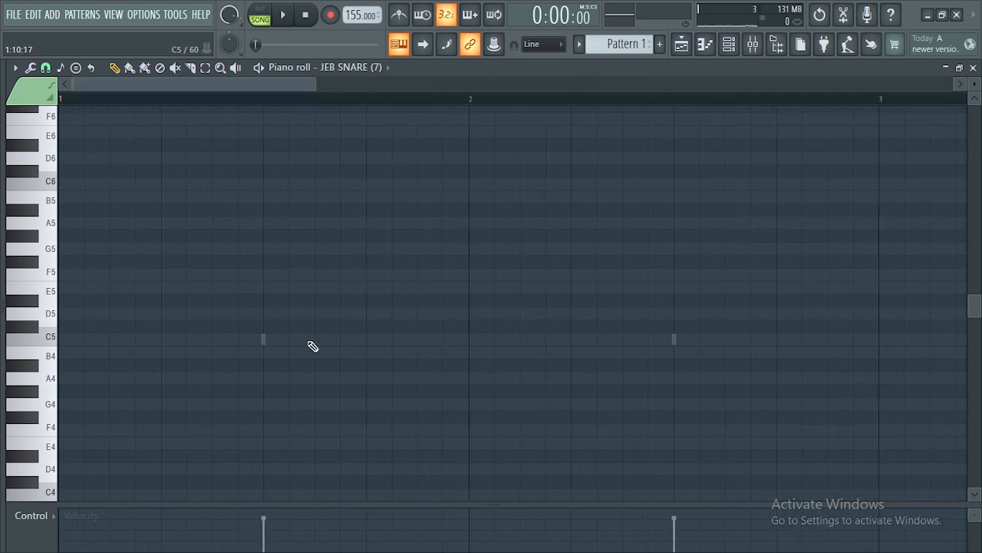
{"action": "left_click", "coordinate": [322, 340]}
{"action": "key", "text": "space"}
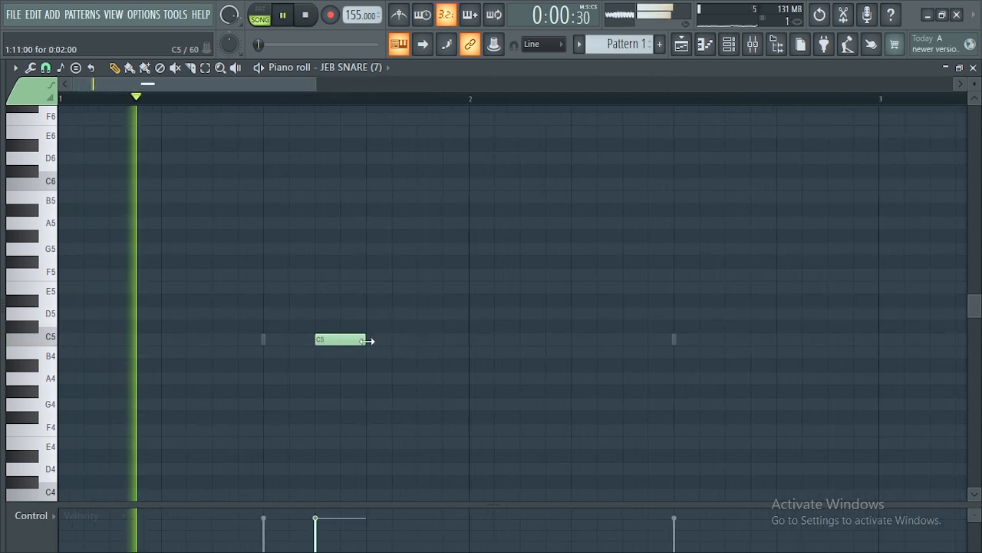
{"action": "left_click_drag", "start_coordinate": [368, 340], "coordinate": [338, 339]}
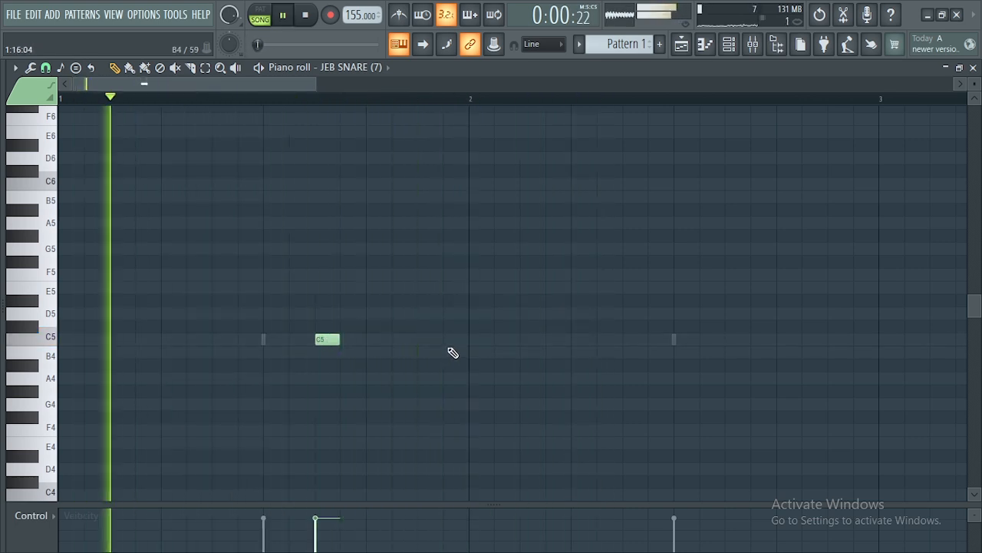
{"action": "key", "text": "space"}
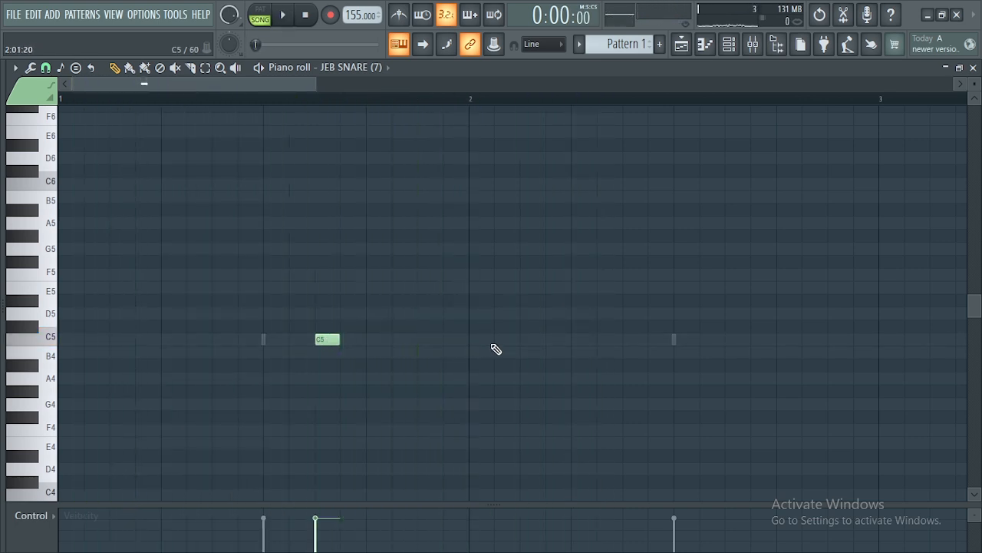
{"action": "key", "text": "space"}
{"action": "left_click", "coordinate": [626, 341]}
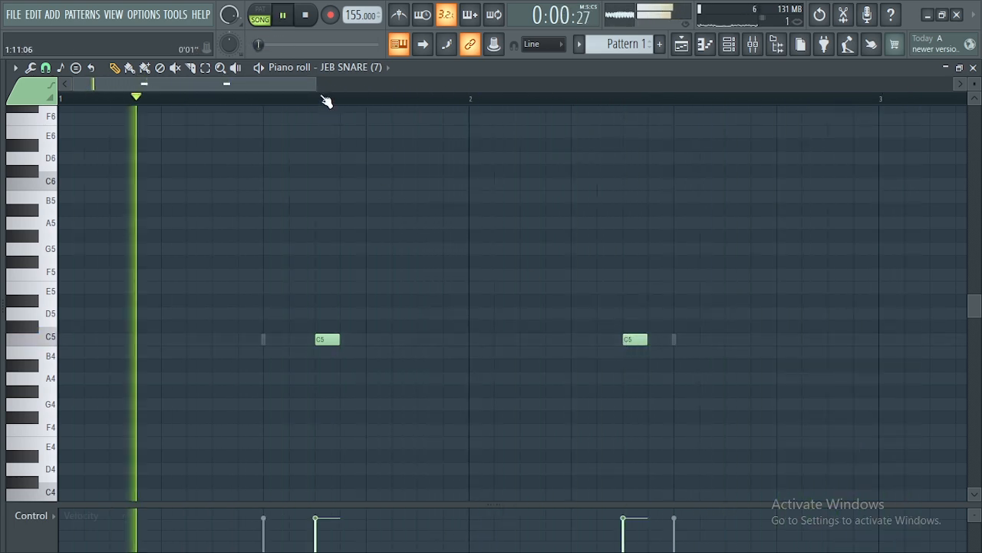
{"action": "left_click_drag", "start_coordinate": [317, 84], "coordinate": [465, 86]}
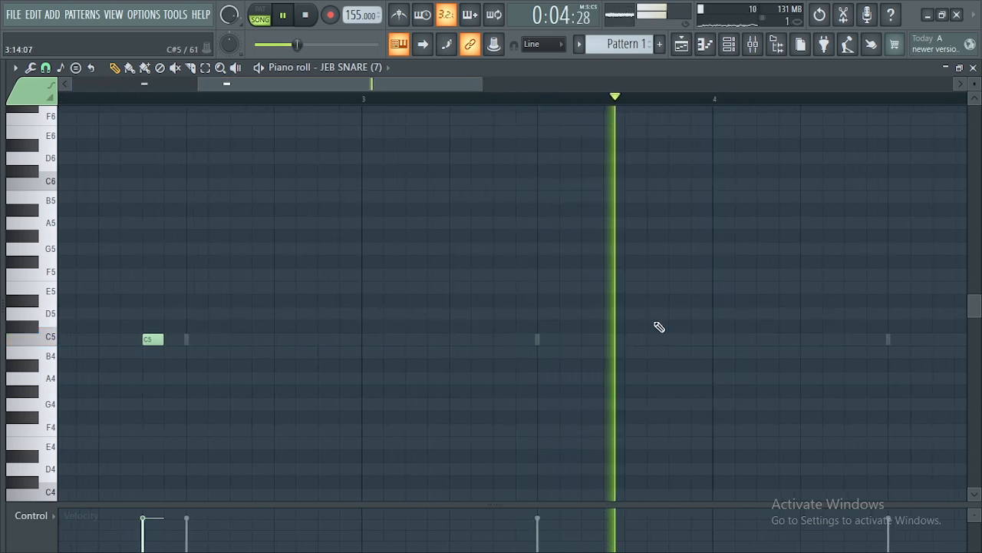
{"action": "key", "text": "space"}
- Duplicate the JEB SNARE (7) notes of bars 1–2 into bars 3–4, and clear the note and time selections
{"action": "left_click_drag", "start_coordinate": [303, 90], "coordinate": [154, 86]}
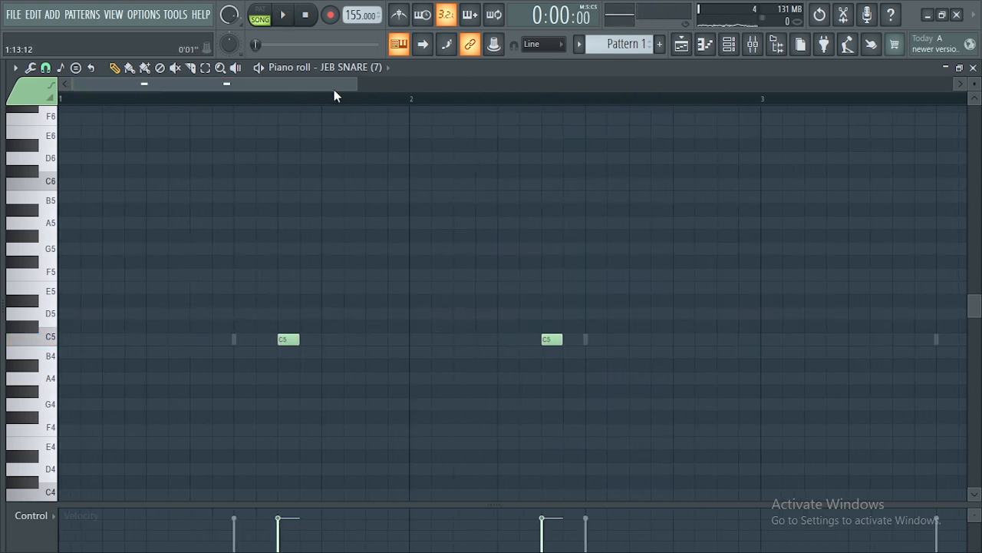
{"action": "left_click_drag", "start_coordinate": [354, 84], "coordinate": [565, 115]}
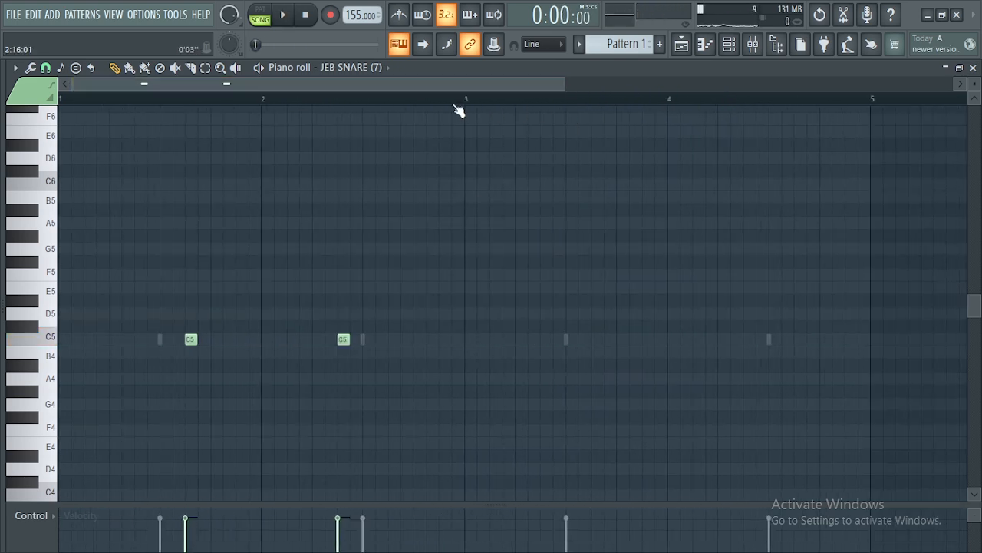
{"action": "left_click_drag", "start_coordinate": [467, 101], "coordinate": [63, 185]}
{"action": "key", "text": "ctrl+b"}
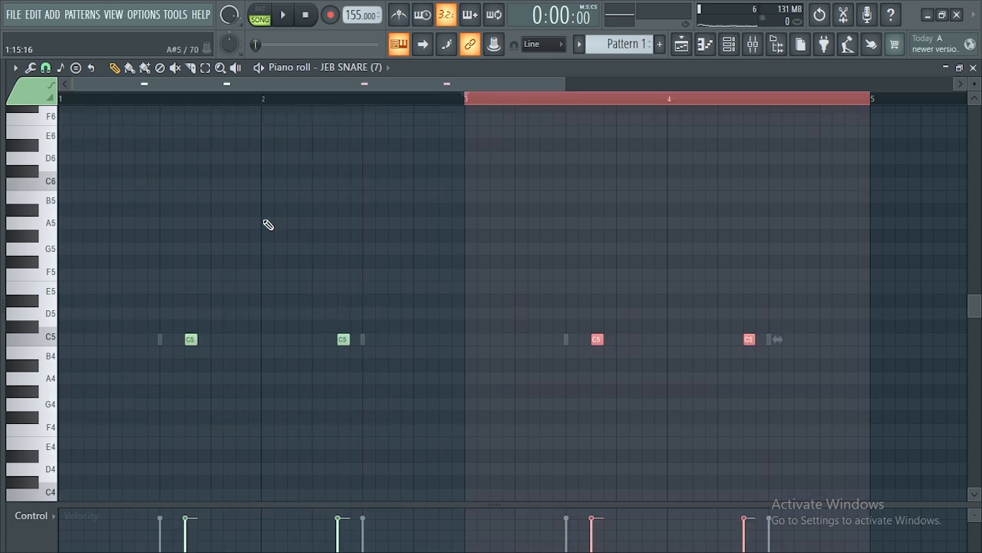
{"action": "left_click", "coordinate": [776, 262]}
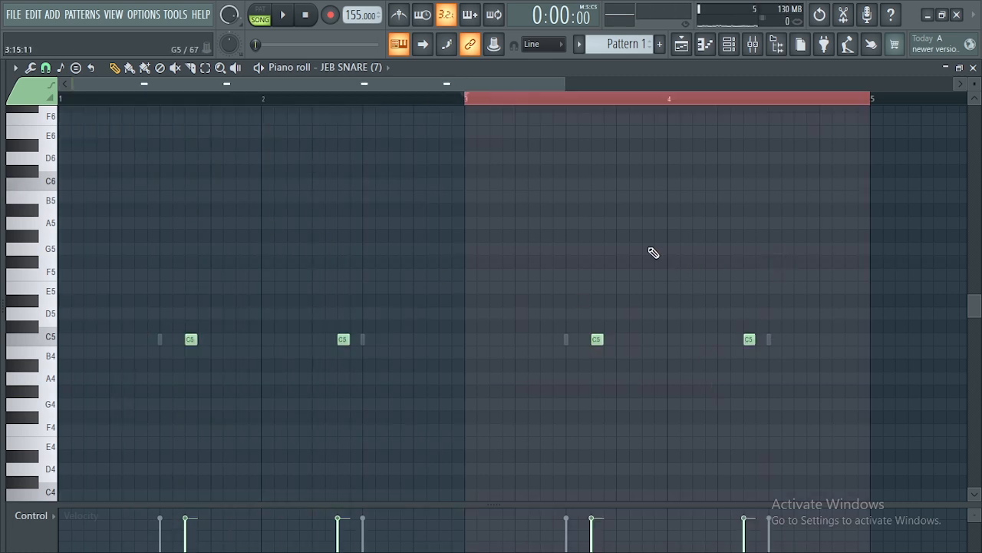
{"action": "double_click", "coordinate": [458, 102]}
- Play from bar 3, add a C5 note at bar 3 step 15, and delete and re-enter the one at bar 4 step 7
{"action": "scroll", "coordinate": [458, 102], "scroll_direction": "up", "scroll_amount": 2}
{"action": "left_click_drag", "start_coordinate": [383, 83], "coordinate": [543, 94]}
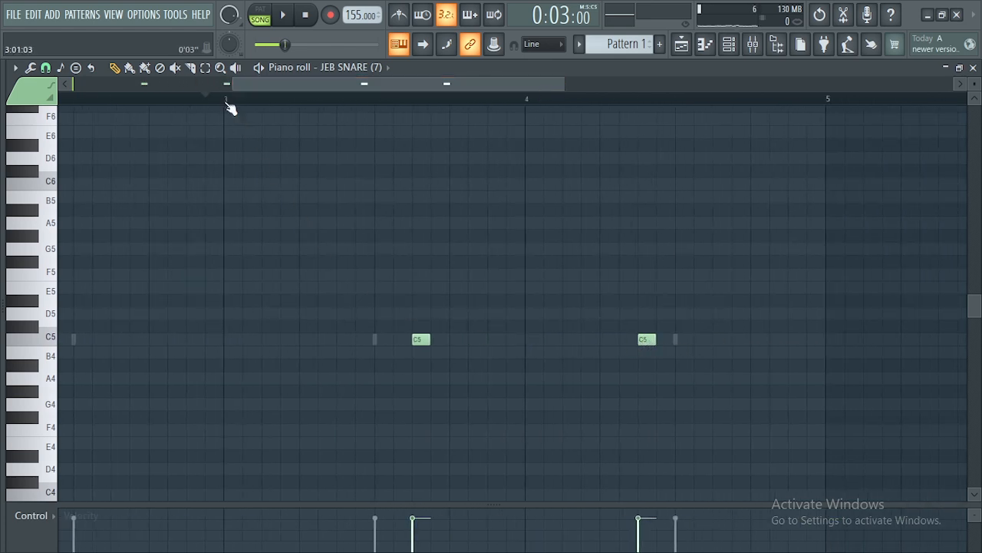
{"action": "key", "text": "space"}
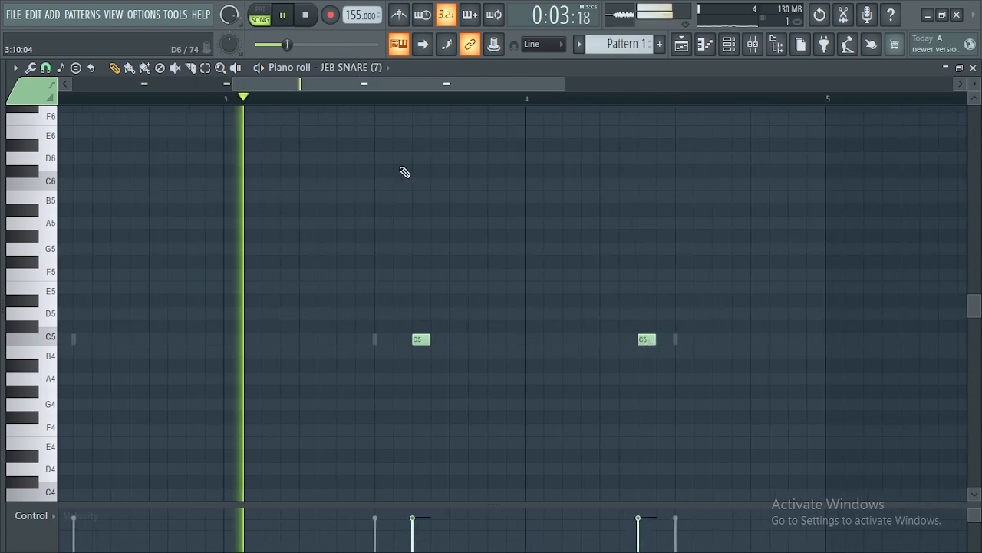
{"action": "left_click", "coordinate": [496, 339]}
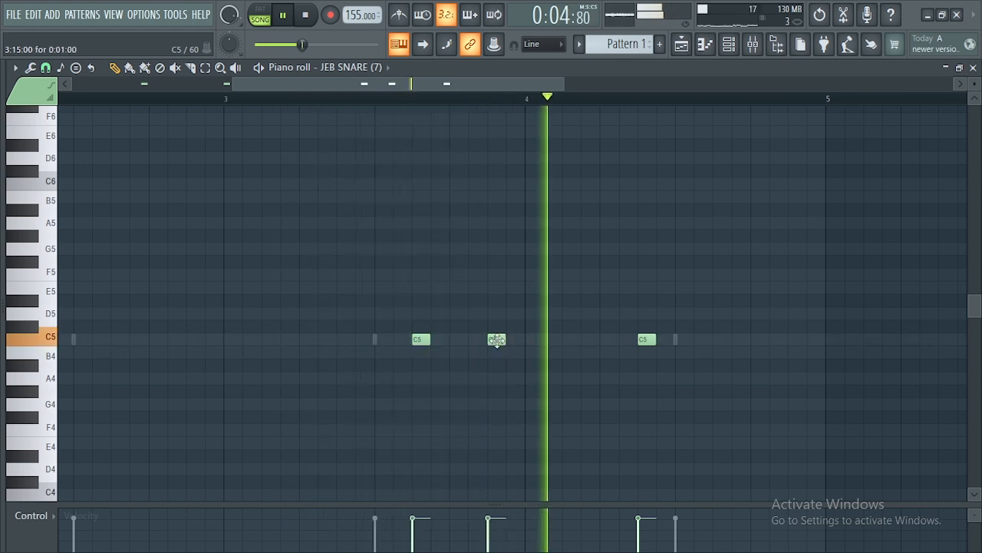
{"action": "right_click", "coordinate": [646, 340]}
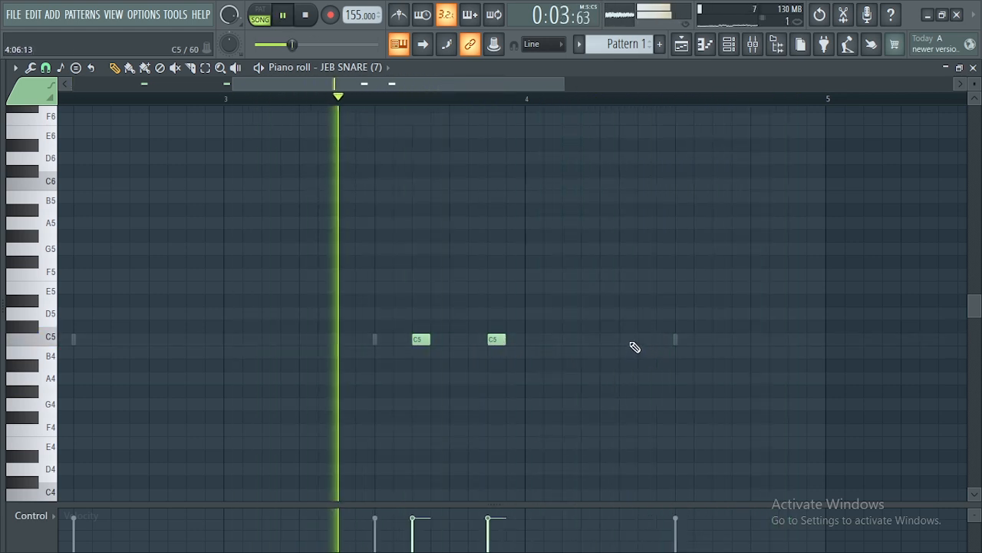
{"action": "left_click", "coordinate": [647, 340]}
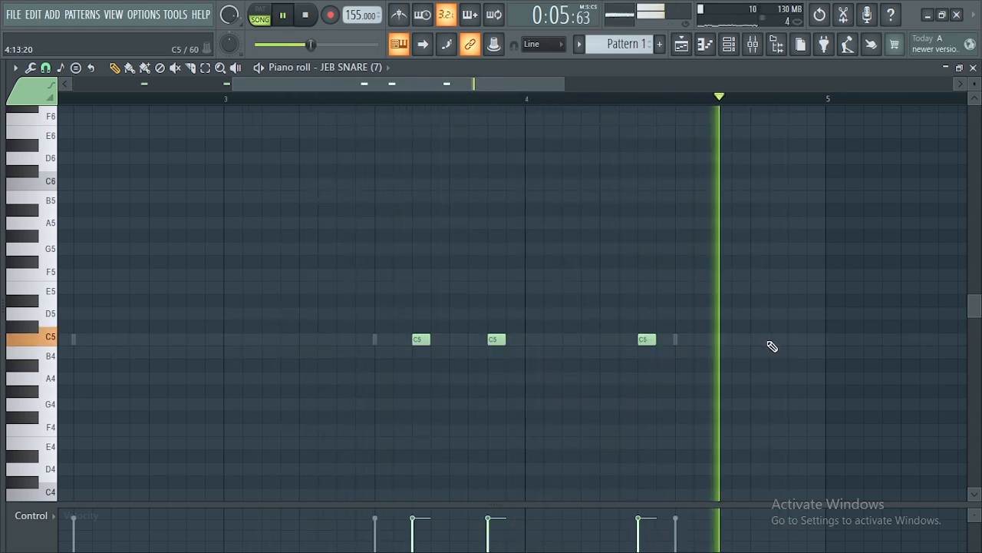
- Add one-step C5 notes at steps 13, 15 and 16 of bar 4 and listen to the result
{"action": "left_click", "coordinate": [773, 341]}
{"action": "right_click", "coordinate": [776, 342]}
{"action": "left_click", "coordinate": [760, 341]}
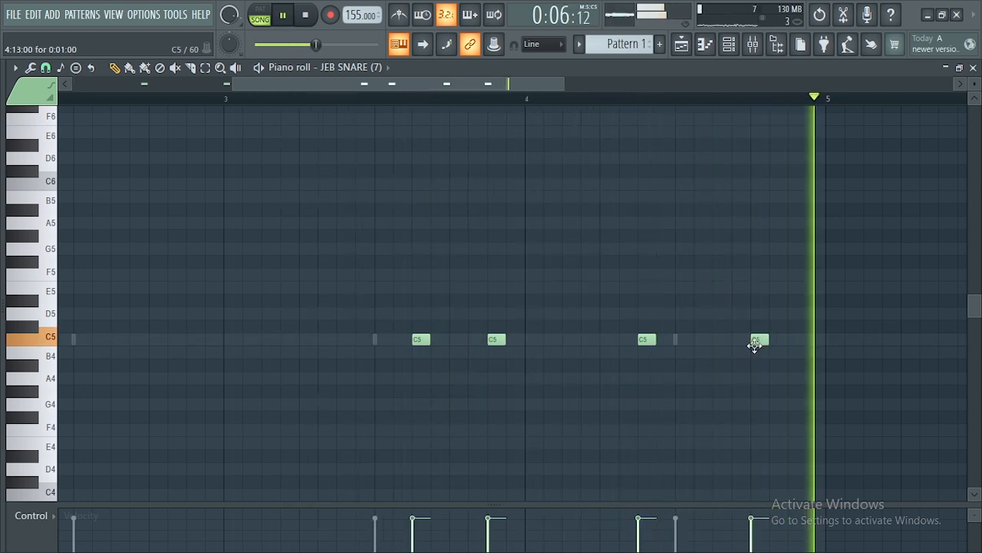
{"action": "left_click", "coordinate": [796, 340]}
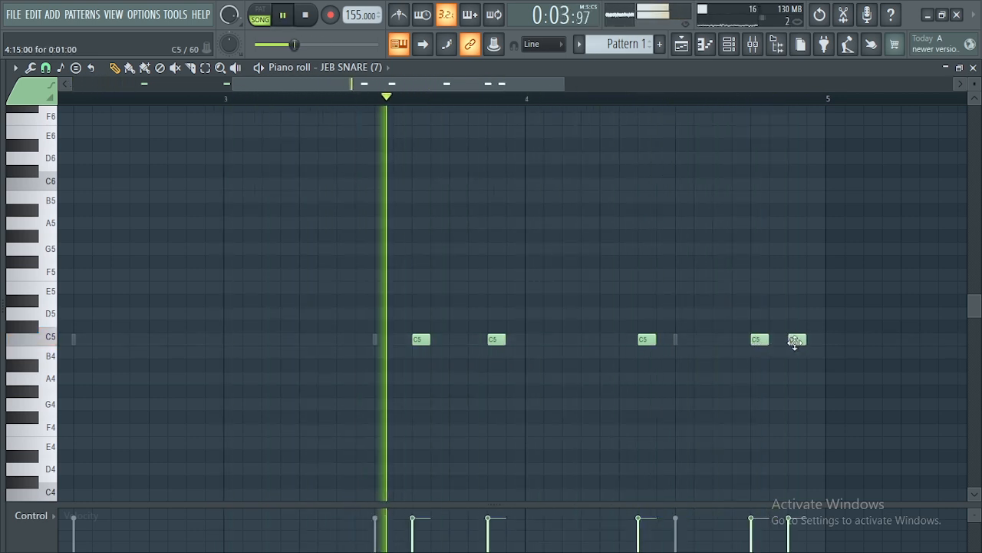
{"action": "key", "text": "space"}
{"action": "left_click_drag", "start_coordinate": [814, 327], "coordinate": [798, 404]}
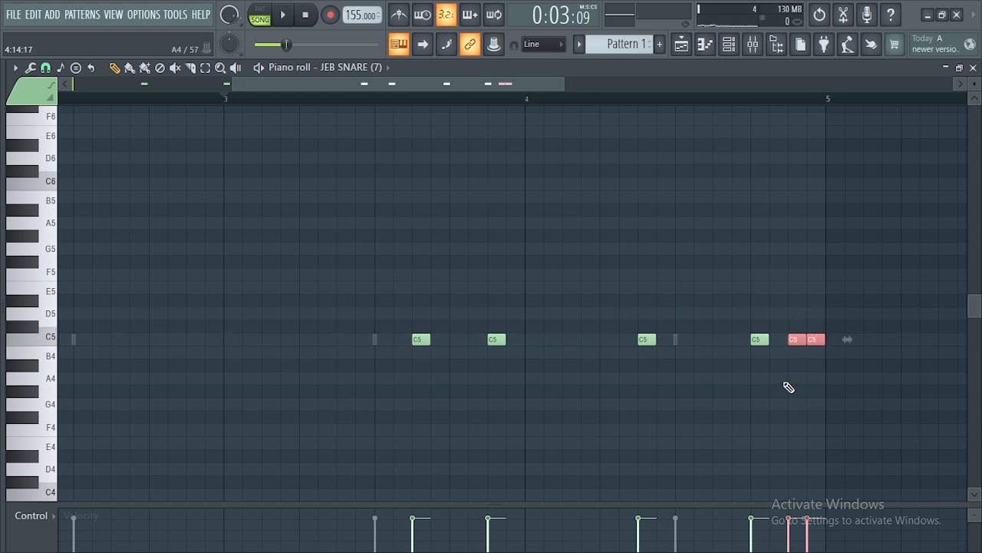
{"action": "key", "text": "space"}
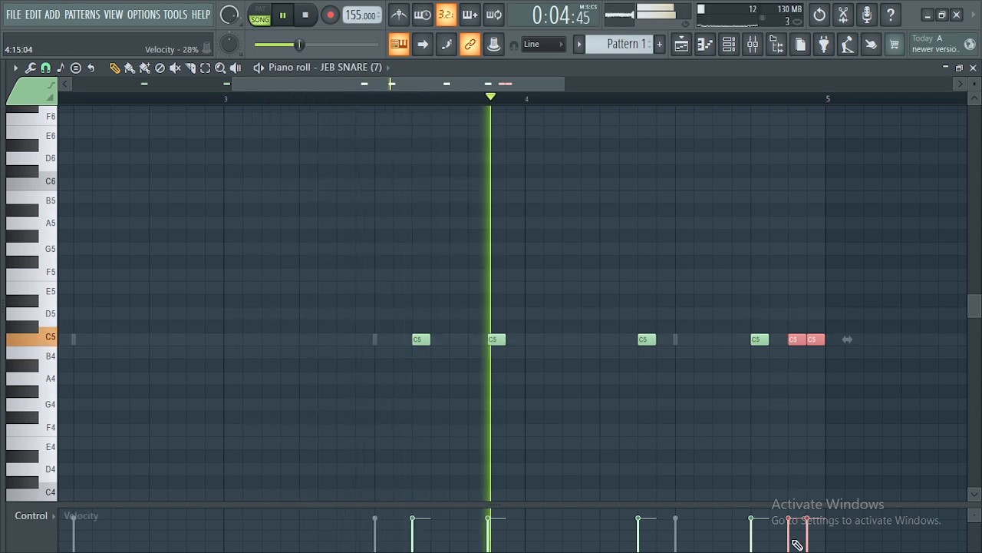
{"action": "key", "text": "space"}
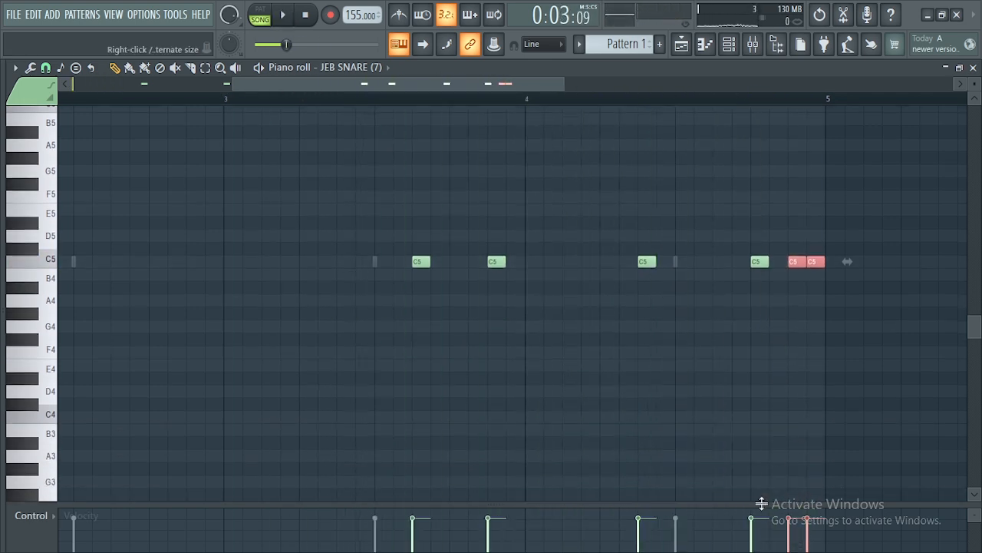
- Enlarge the velocity lane, vary the velocities of the JEB SNARE (7) notes, and play the pattern
{"action": "left_click_drag", "start_coordinate": [762, 505], "coordinate": [767, 353]}
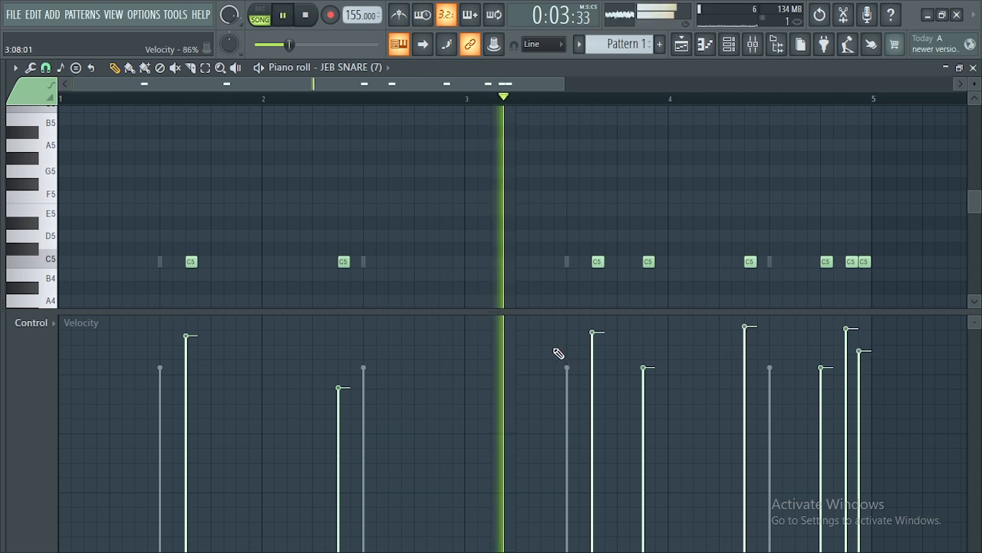
{"action": "key", "text": "space"}
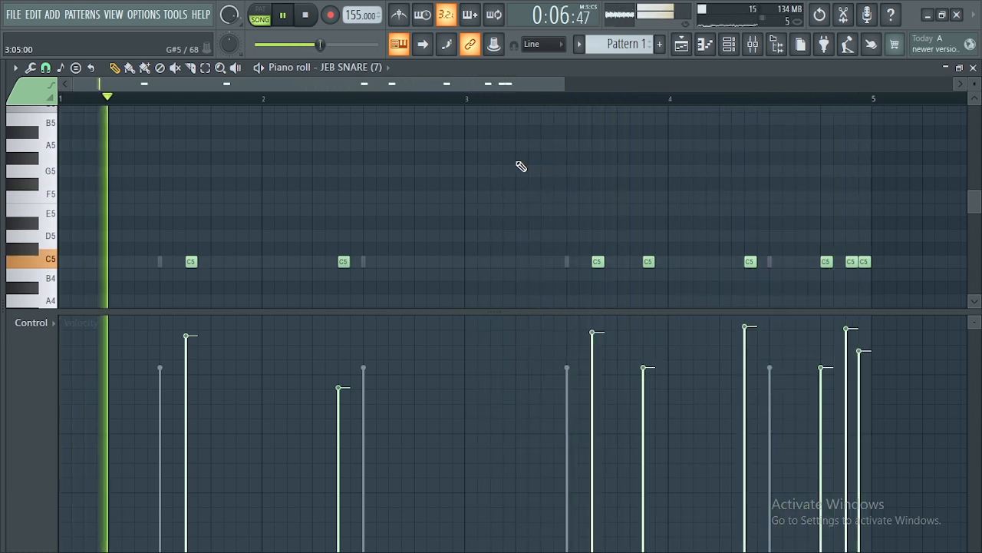
{"action": "key", "text": "space"}
- Switch to the playlist, show the browser, and open the Congas folder of the ProducerSpot 808-Drums pack
{"action": "left_click", "coordinate": [729, 44]}
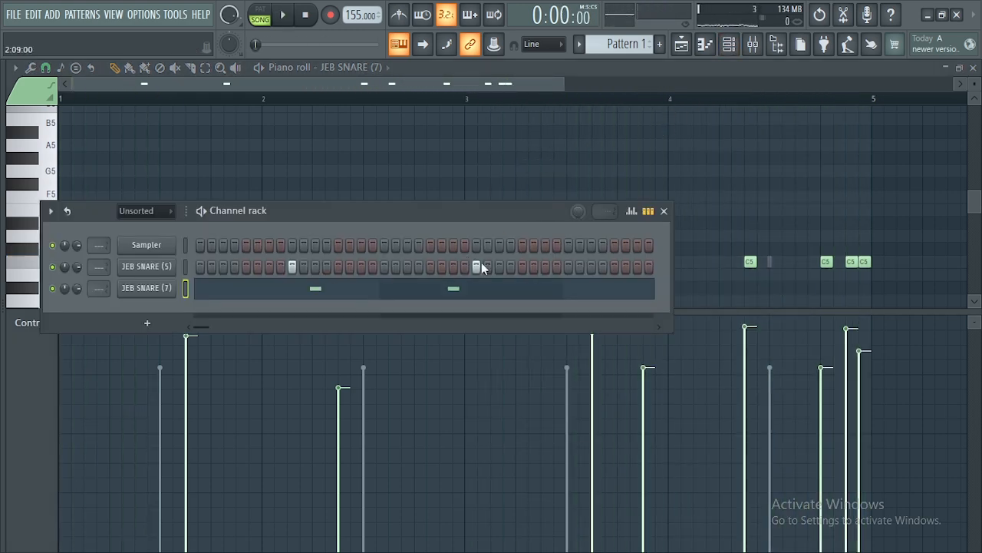
{"action": "left_click", "coordinate": [680, 46]}
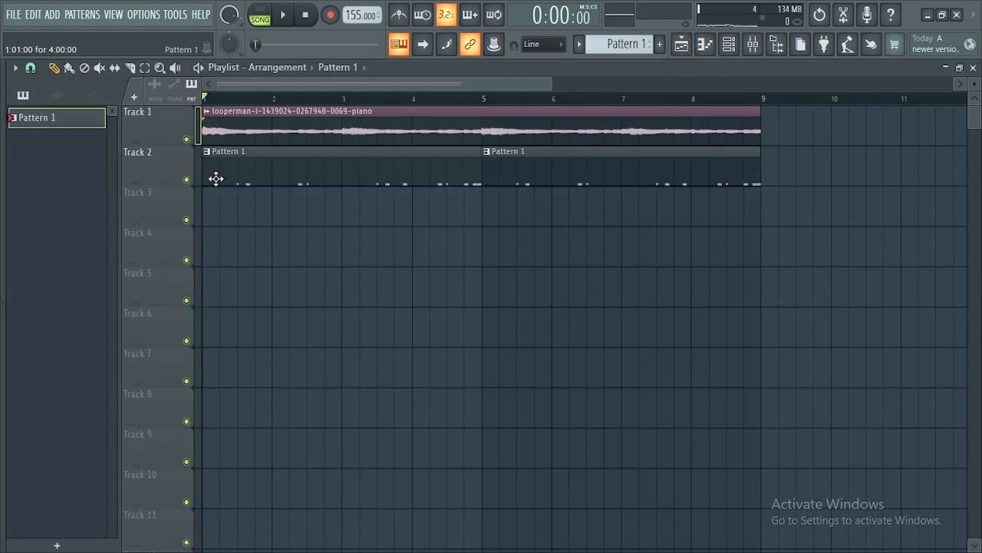
{"action": "left_click_drag", "start_coordinate": [4, 223], "coordinate": [143, 230]}
{"action": "scroll", "coordinate": [77, 311], "scroll_direction": "down", "scroll_amount": 15}
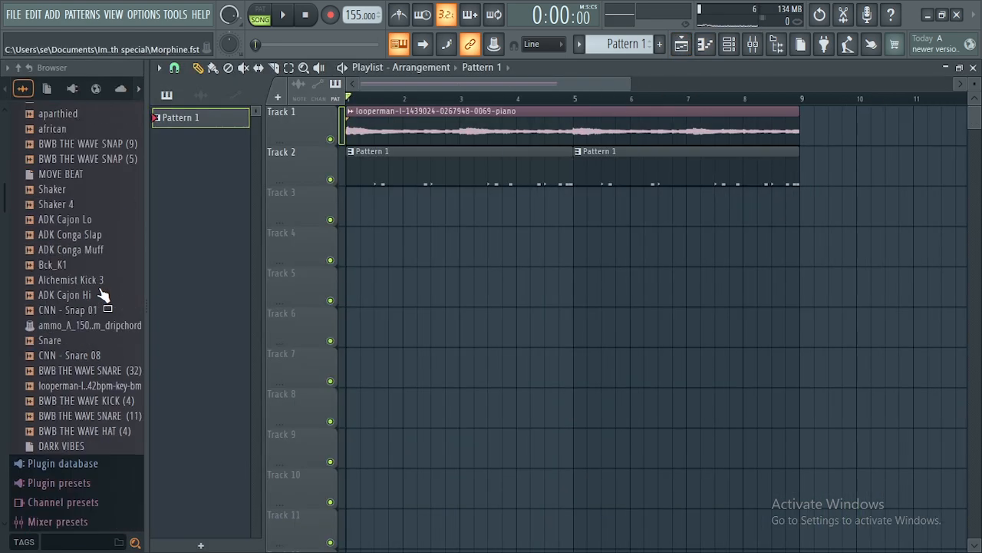
{"action": "scroll", "coordinate": [99, 286], "scroll_direction": "down", "scroll_amount": 8}
{"action": "left_click", "coordinate": [99, 284]}
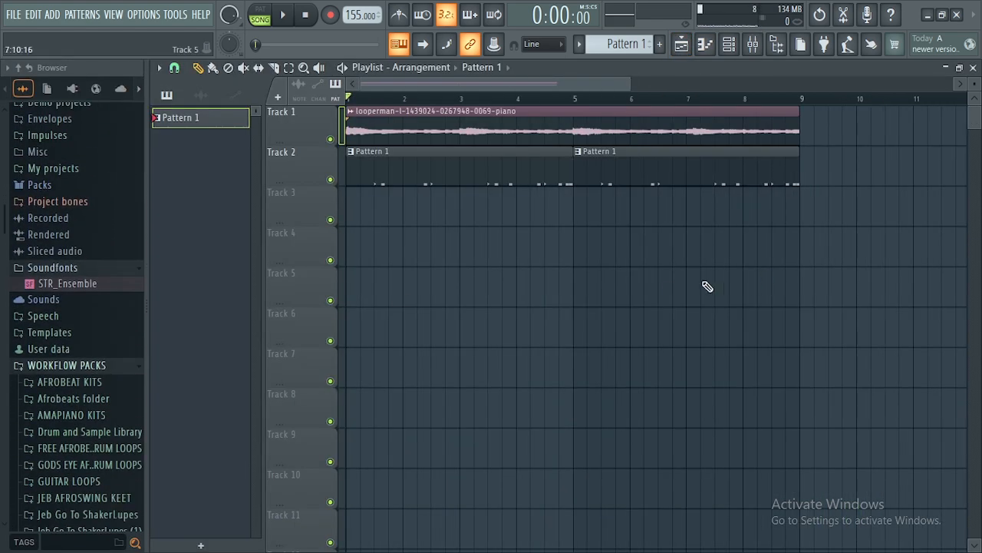
{"action": "scroll", "coordinate": [99, 355], "scroll_direction": "down", "scroll_amount": 8}
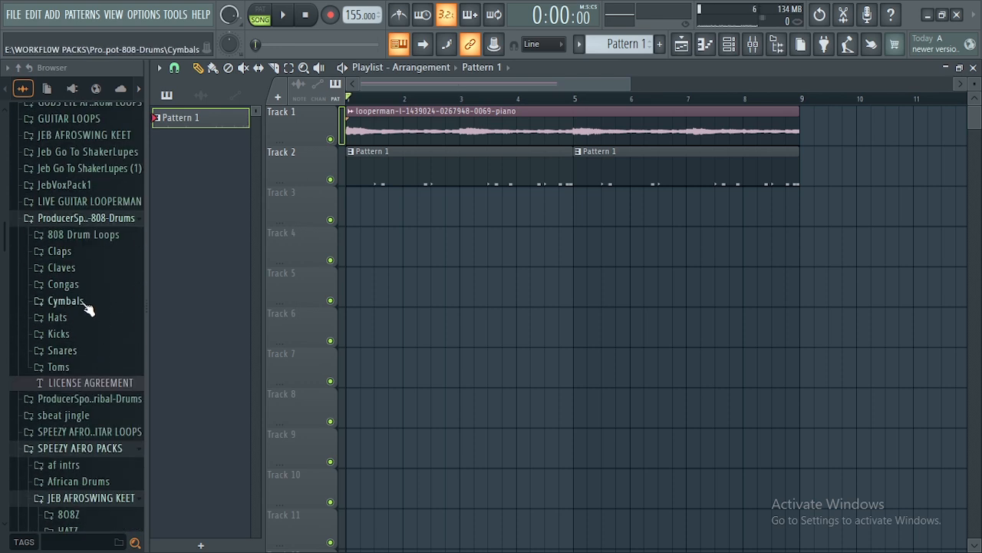
{"action": "left_click", "coordinate": [76, 286]}
- Add the 808-conga-11 sample as a new channel below JEB SNARE (7) and open its piano roll
{"action": "left_click", "coordinate": [84, 280]}
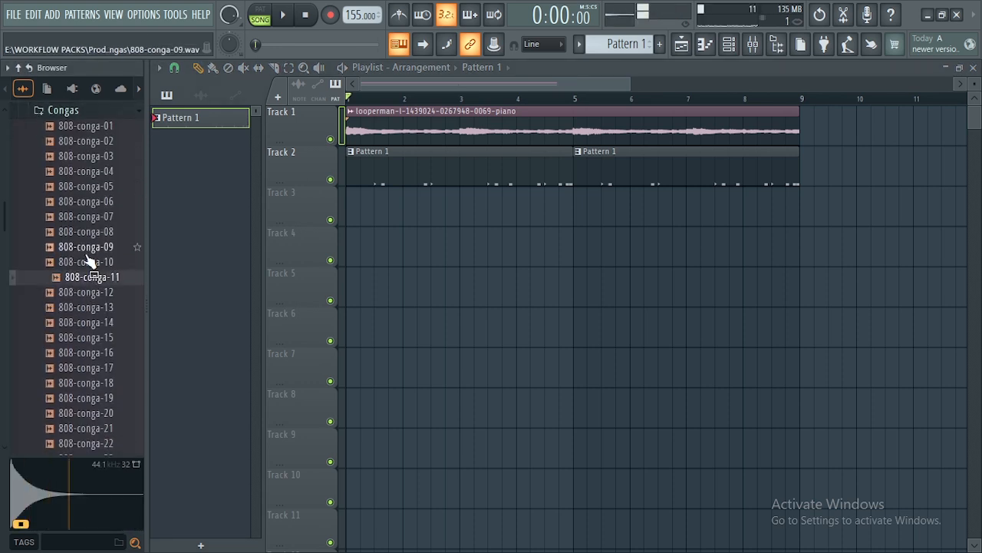
{"action": "middle_click", "coordinate": [86, 279]}
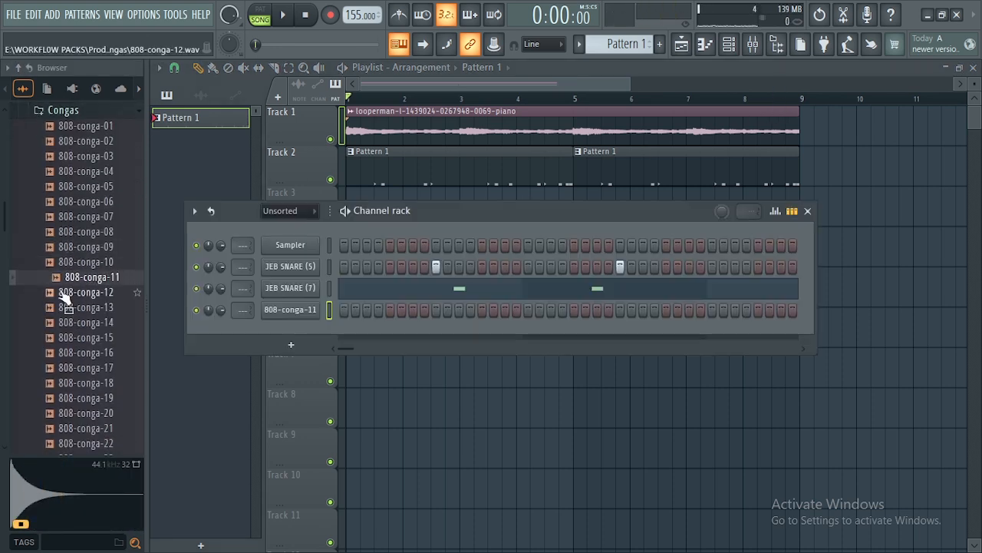
{"action": "left_click_drag", "start_coordinate": [86, 285], "coordinate": [127, 311]}
{"action": "right_click", "coordinate": [313, 309]}
{"action": "left_click", "coordinate": [412, 309]}
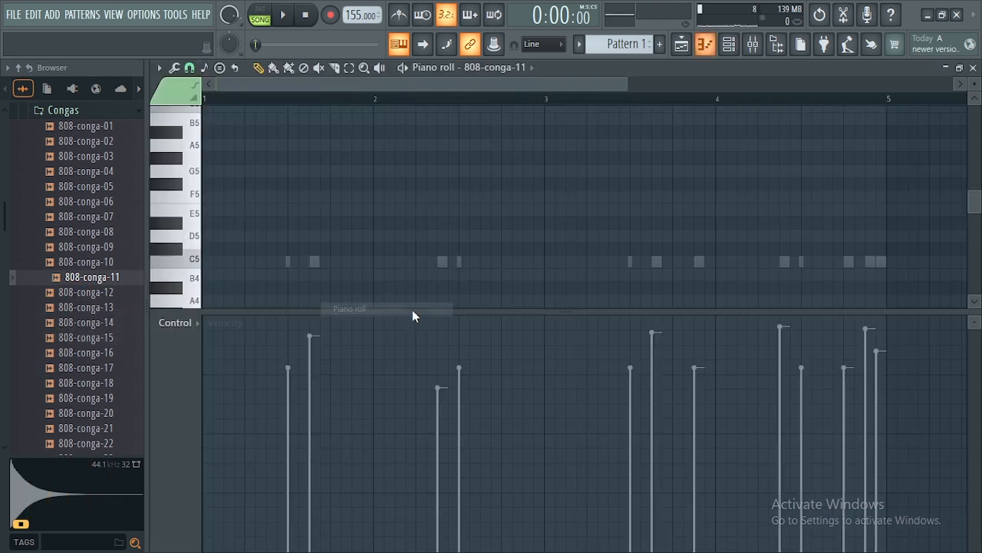
- Shrink the velocity lane and, during playback, add a one-step C5 conga note at step 5 of bar 2
{"action": "left_click_drag", "start_coordinate": [560, 312], "coordinate": [553, 413]}
{"action": "left_click_drag", "start_coordinate": [628, 86], "coordinate": [516, 86]}
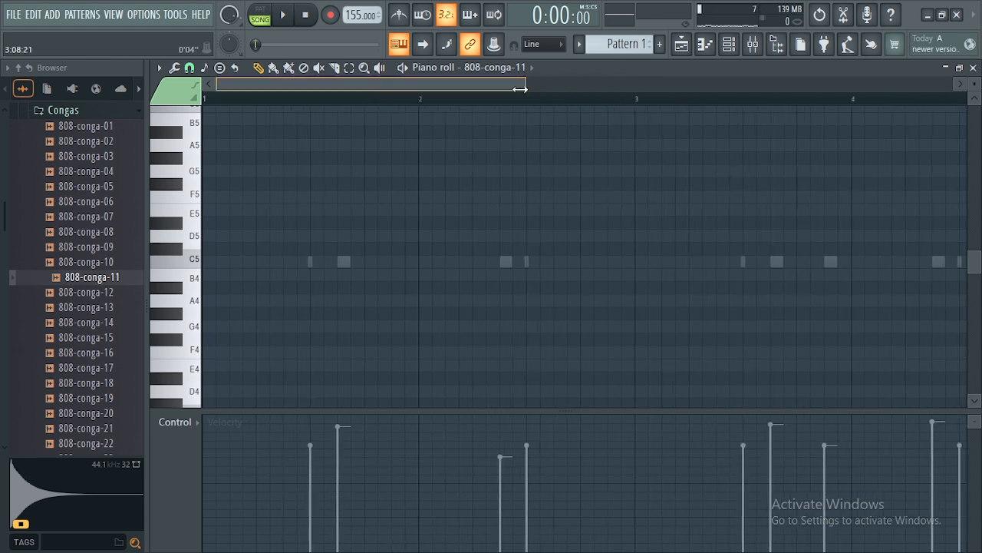
{"action": "scroll", "coordinate": [540, 193], "scroll_direction": "up", "scroll_amount": 3}
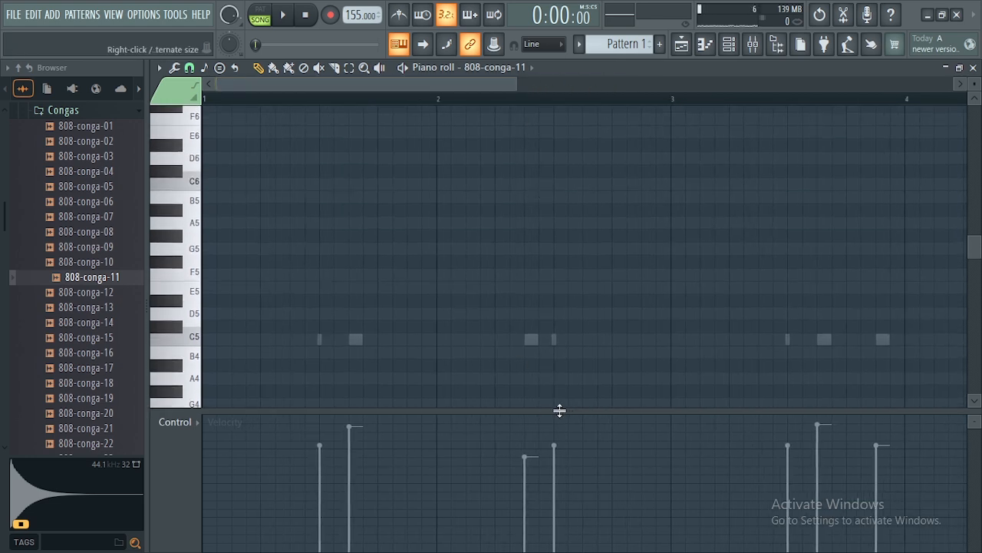
{"action": "left_click_drag", "start_coordinate": [559, 411], "coordinate": [534, 470]}
{"action": "key", "text": "space"}
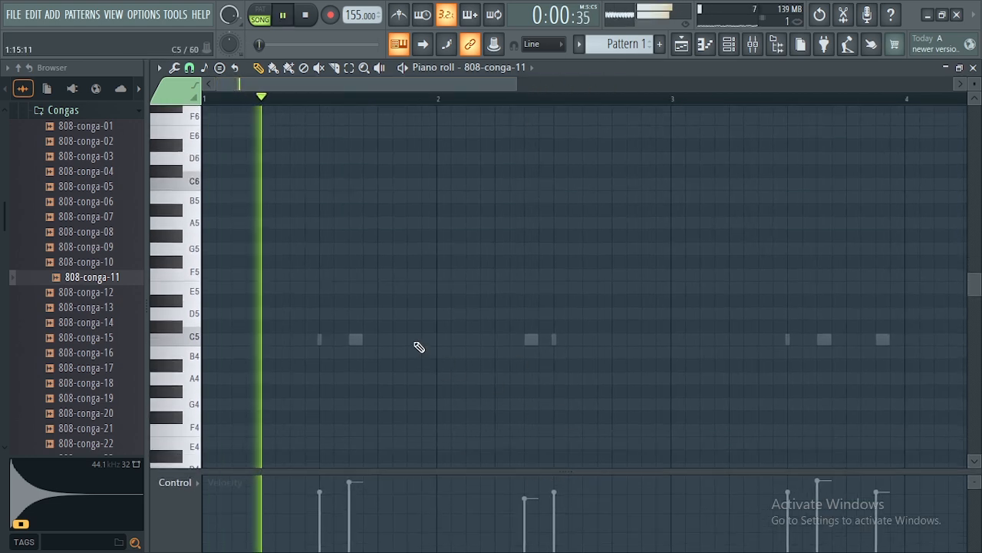
{"action": "left_click", "coordinate": [505, 338]}
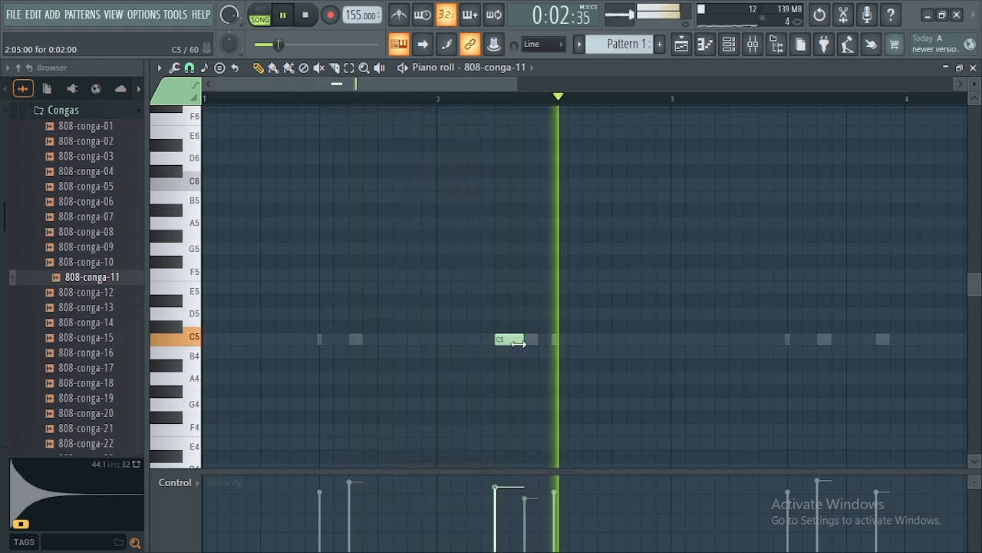
{"action": "left_click_drag", "start_coordinate": [523, 339], "coordinate": [503, 344]}
- Restart playback and move the C5 conga note to step 3 of bar 2
{"action": "key", "text": "space"}
{"action": "key", "text": "space"}
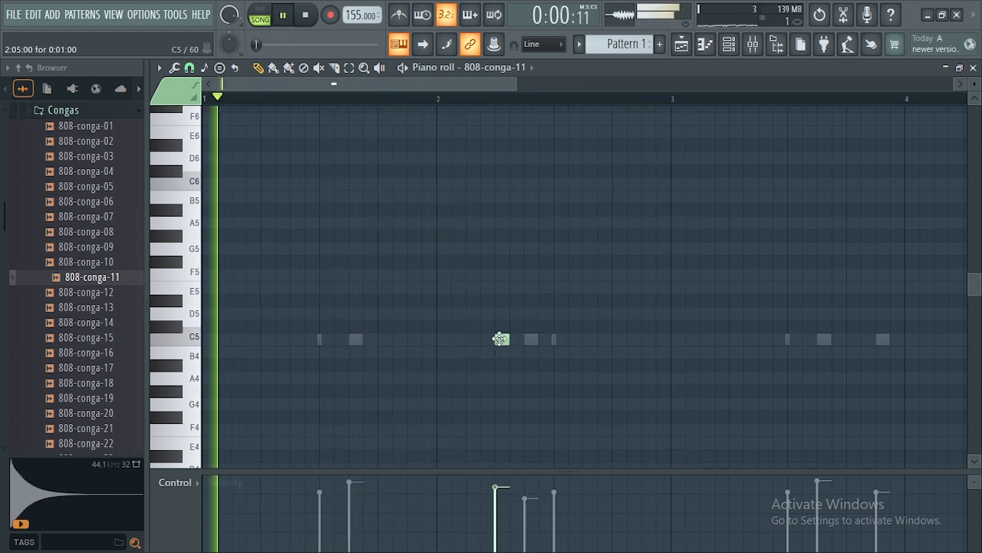
{"action": "left_click_drag", "start_coordinate": [500, 339], "coordinate": [472, 342]}
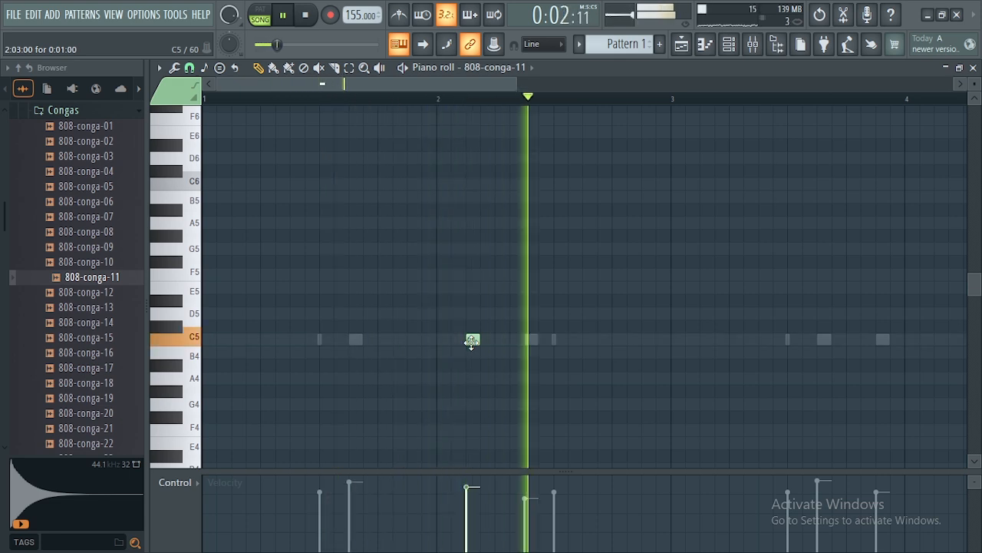
{"action": "left_click_drag", "start_coordinate": [484, 90], "coordinate": [545, 88]}
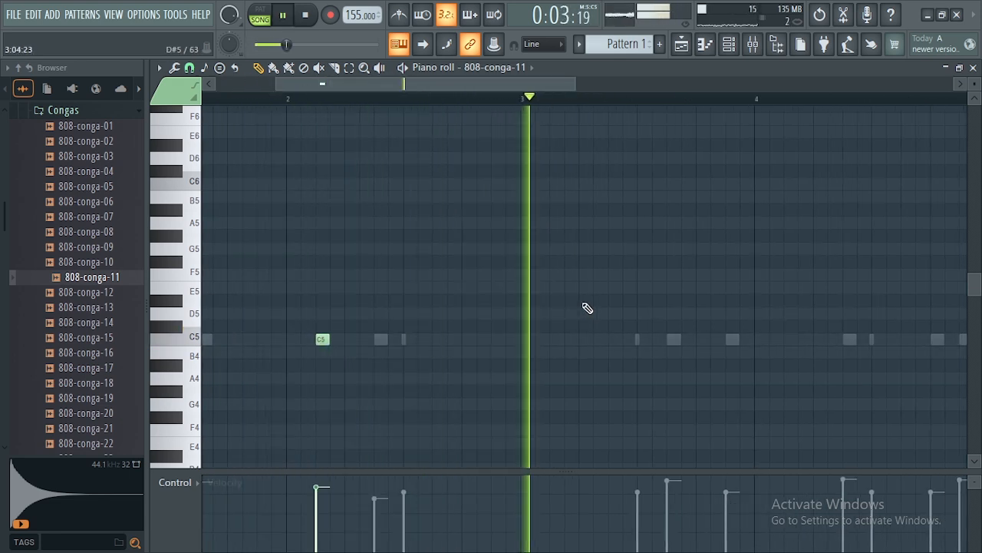
- Select bars 1 and 2 and duplicate the conga note into bars 3 and 4
{"action": "left_click_drag", "start_coordinate": [572, 88], "coordinate": [1, 128]}
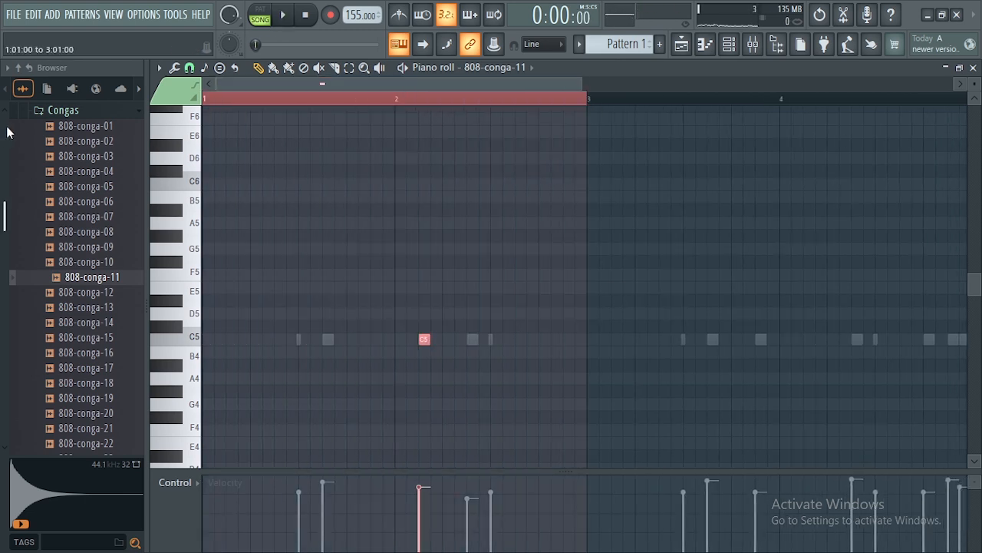
{"action": "key", "text": "ctrl+v"}
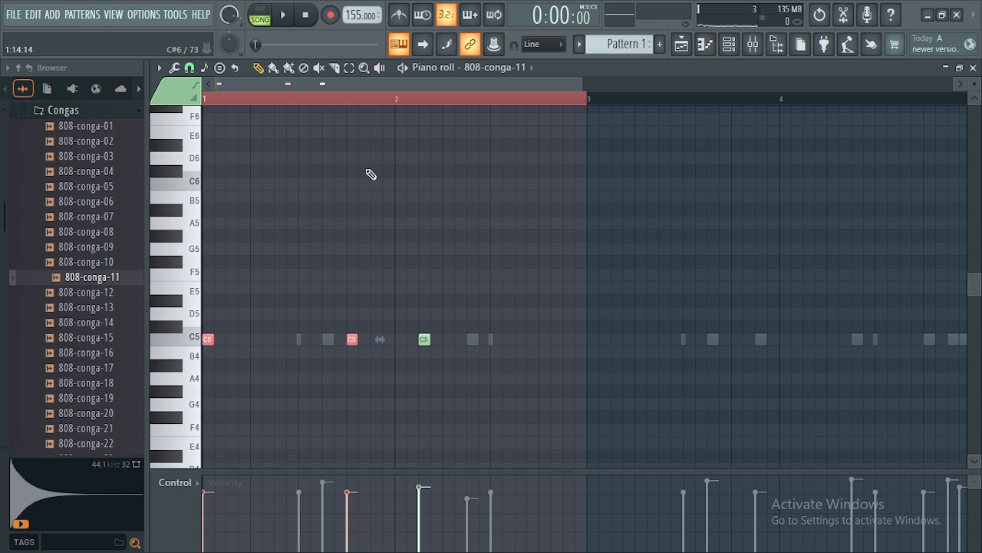
{"action": "key", "text": "ctrl+z"}
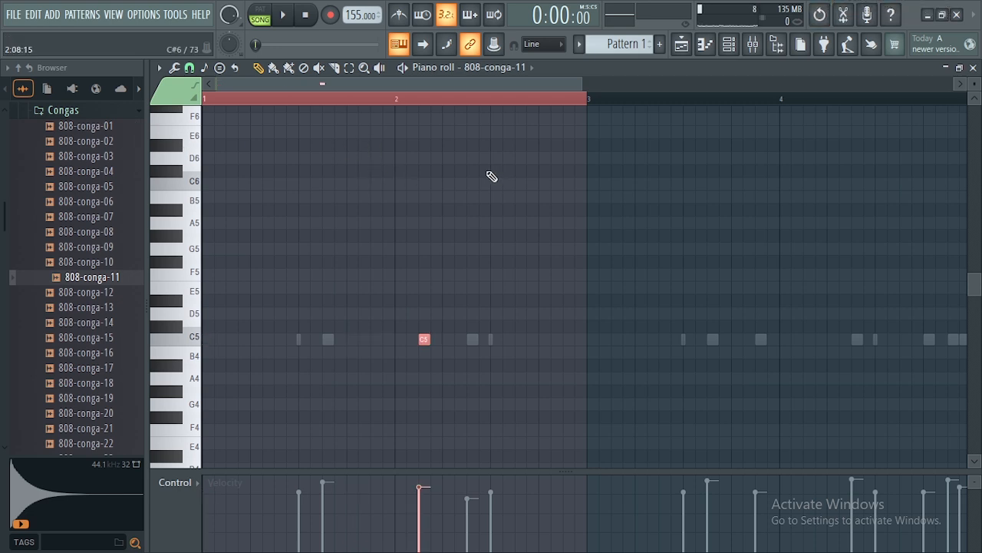
{"action": "key", "text": "ctrl+b"}
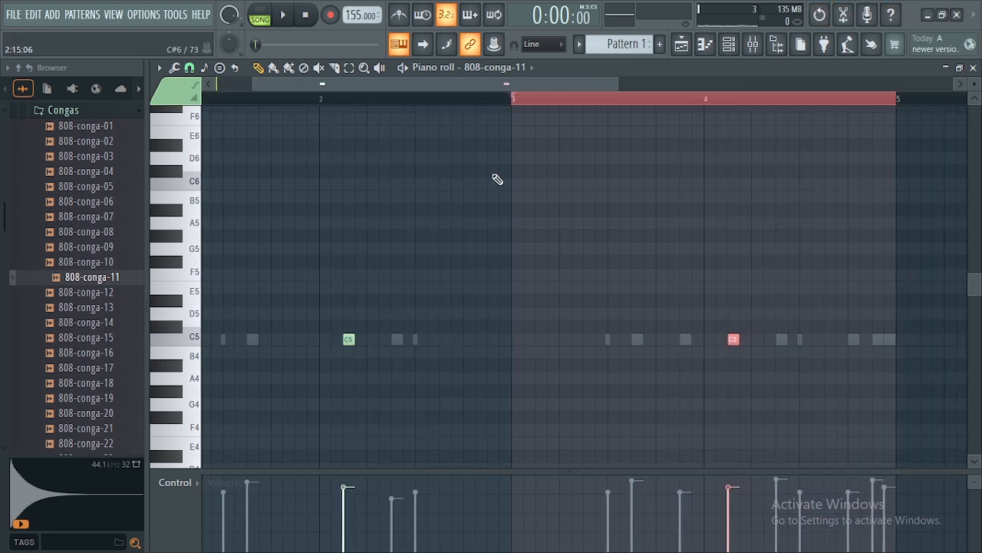
{"action": "left_click_drag", "start_coordinate": [384, 86], "coordinate": [346, 86]}
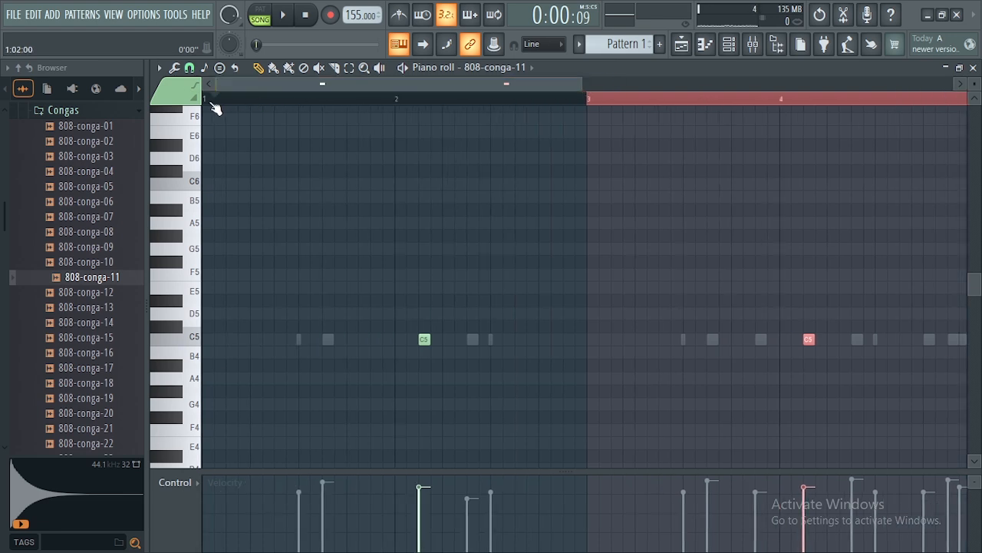
- Clear the time selection and play the four-bar pattern from the start
{"action": "left_click", "coordinate": [211, 103], "text": "ctrl"}
{"action": "key", "text": "space"}
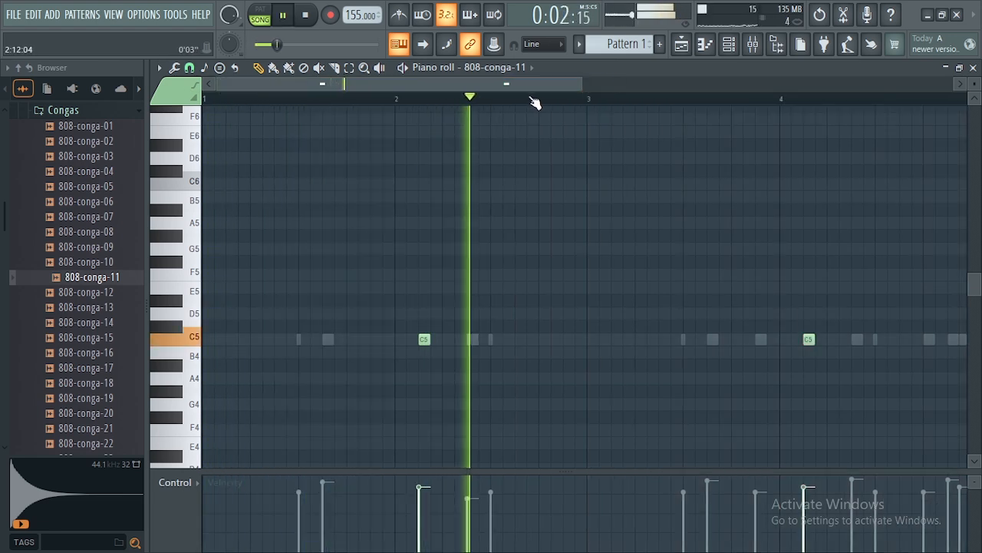
{"action": "left_click_drag", "start_coordinate": [581, 83], "coordinate": [712, 79]}
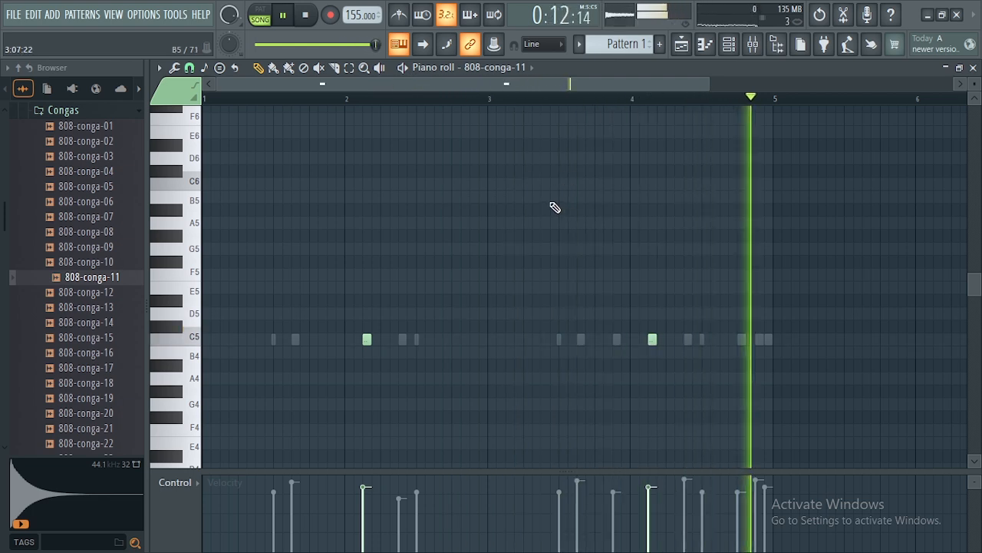
{"action": "key", "text": "space"}
- Show the channel rack, collapse the Congas folder in the browser, and open the Hats folder
{"action": "left_click", "coordinate": [731, 46]}
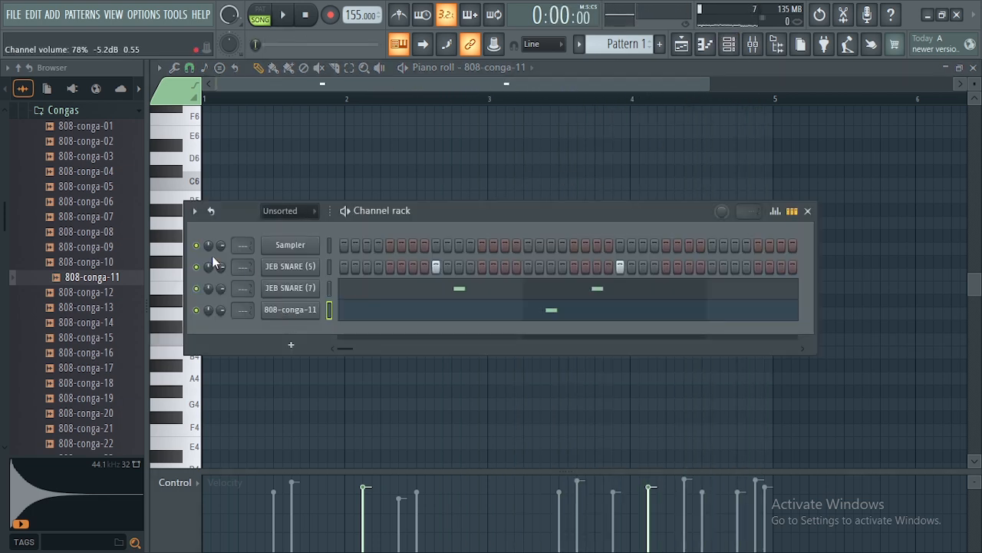
{"action": "scroll", "coordinate": [71, 307], "scroll_direction": "up", "scroll_amount": 4}
{"action": "scroll", "coordinate": [70, 298], "scroll_direction": "down", "scroll_amount": 1}
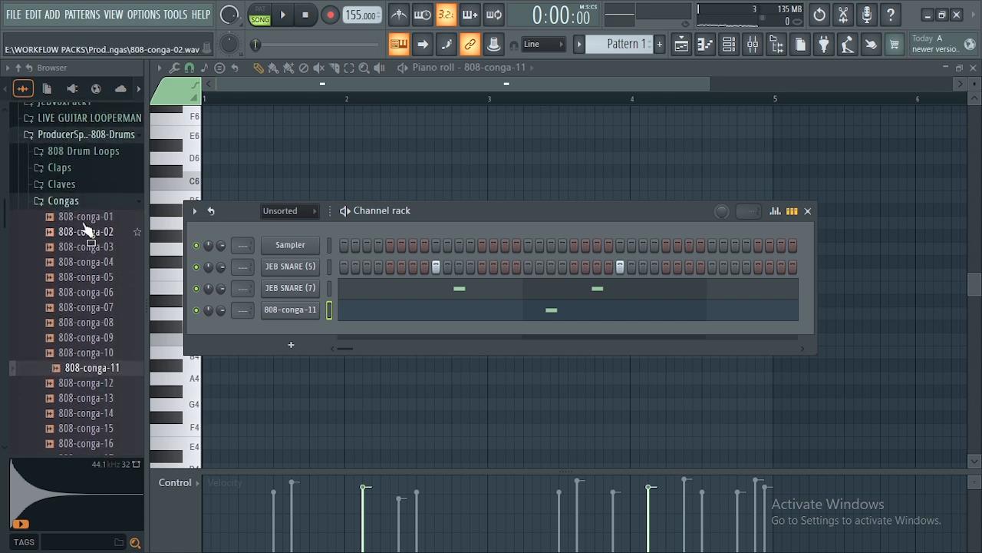
{"action": "left_click", "coordinate": [75, 201]}
{"action": "scroll", "coordinate": [91, 326], "scroll_direction": "down", "scroll_amount": 2}
{"action": "scroll", "coordinate": [88, 250], "scroll_direction": "up", "scroll_amount": 2}
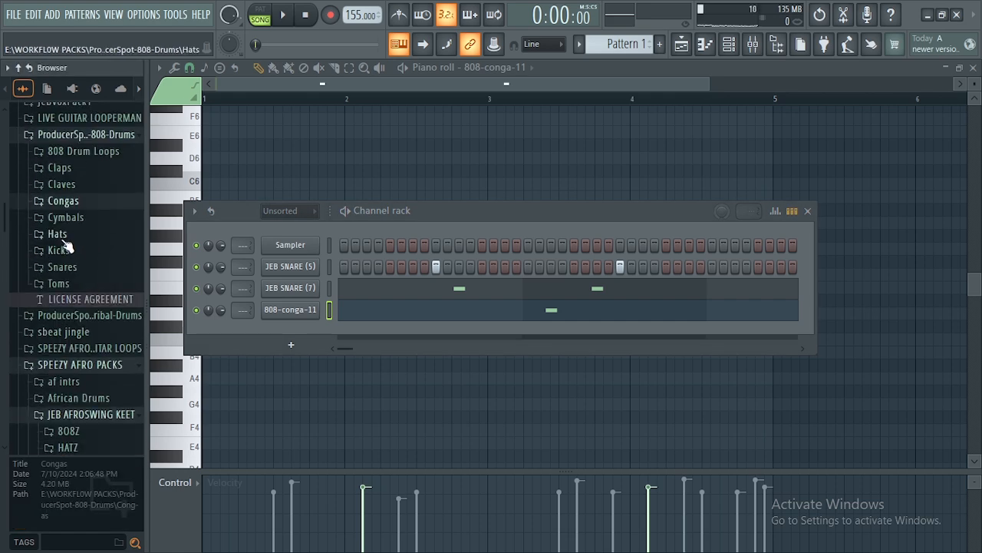
{"action": "left_click", "coordinate": [57, 234]}
- Audition several samples in the Hats folder between 808-hat-02 and 808-hat-08
{"action": "left_click", "coordinate": [77, 201]}
{"action": "left_click", "coordinate": [85, 232]}
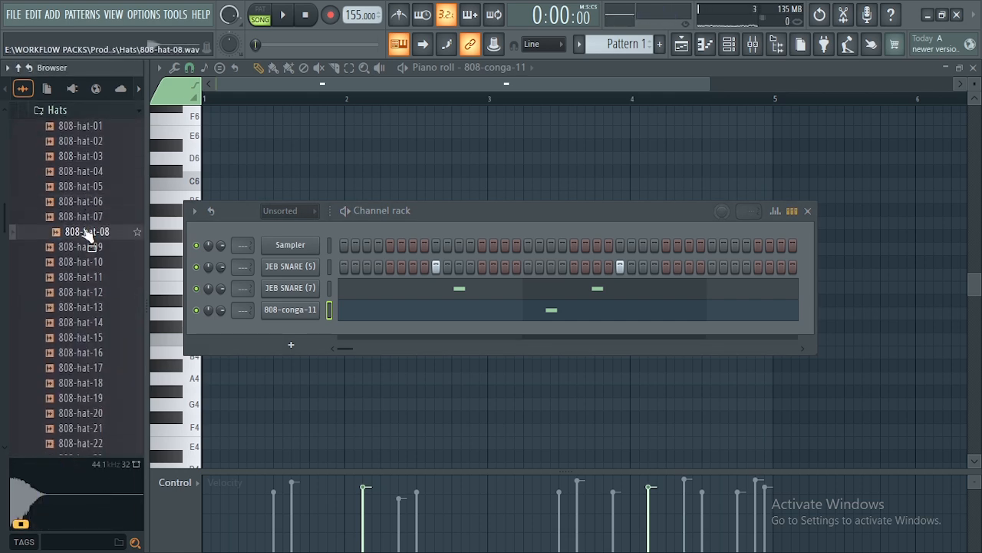
{"action": "left_click", "coordinate": [84, 203]}
{"action": "left_click", "coordinate": [86, 188]}
{"action": "left_click", "coordinate": [84, 173]}
{"action": "left_click", "coordinate": [83, 157]}
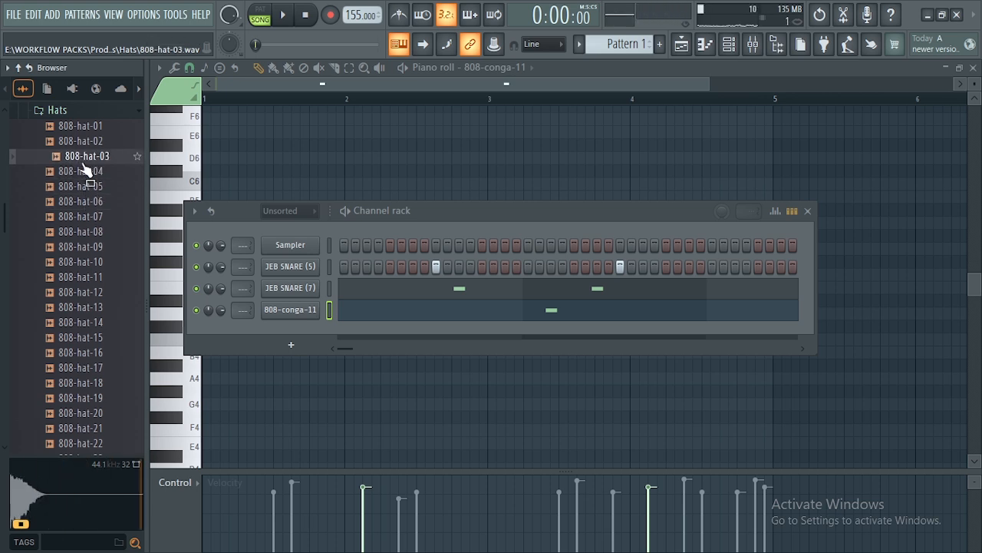
{"action": "left_click", "coordinate": [82, 143]}
{"action": "left_click", "coordinate": [83, 188]}
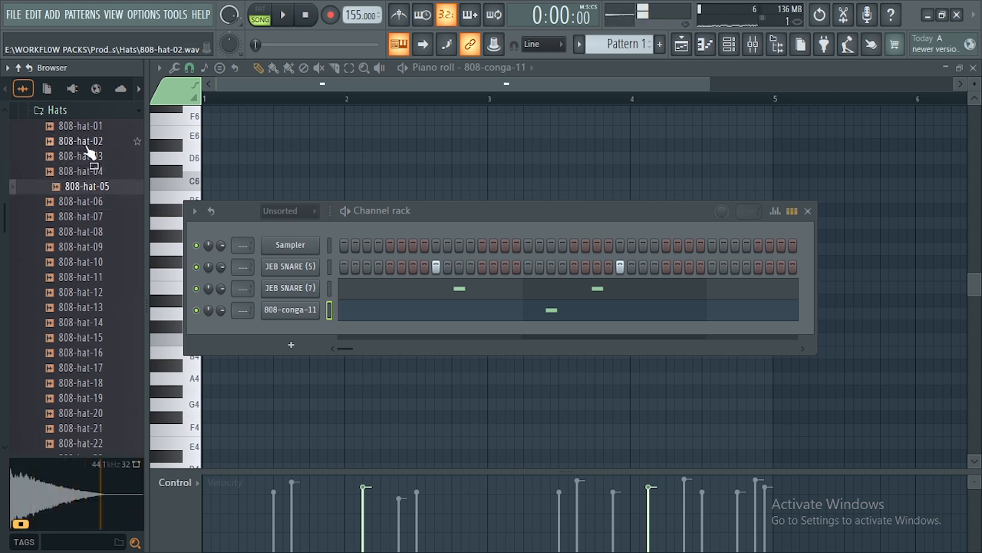
- Add the 808-hat-02 sample as a new channel below 808-conga-11, fill it every 2 steps, and play the pattern
{"action": "left_click", "coordinate": [86, 144]}
{"action": "left_click_drag", "start_coordinate": [86, 152], "coordinate": [281, 326]}
{"action": "right_click", "coordinate": [291, 336]}
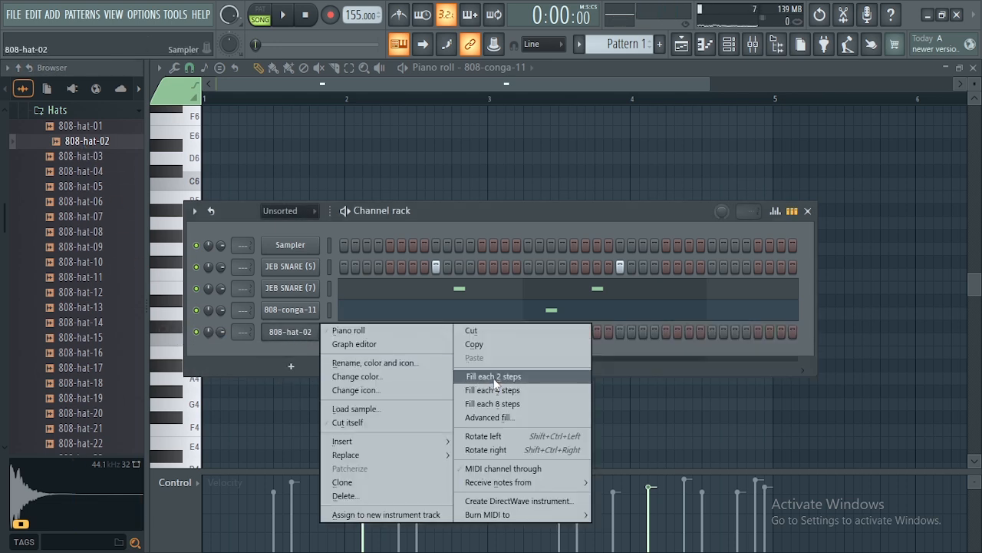
{"action": "left_click", "coordinate": [293, 335]}
{"action": "right_click", "coordinate": [293, 335]}
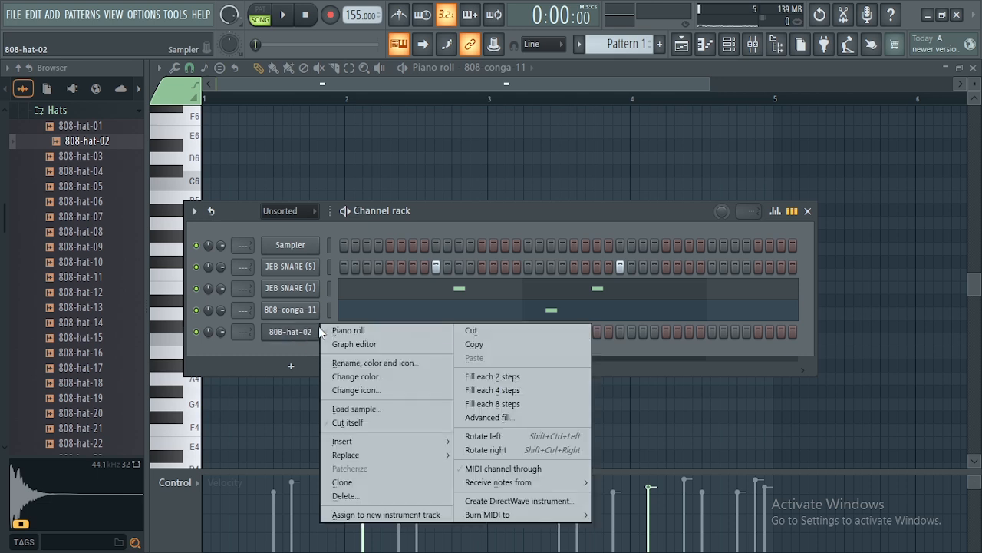
{"action": "left_click", "coordinate": [497, 376]}
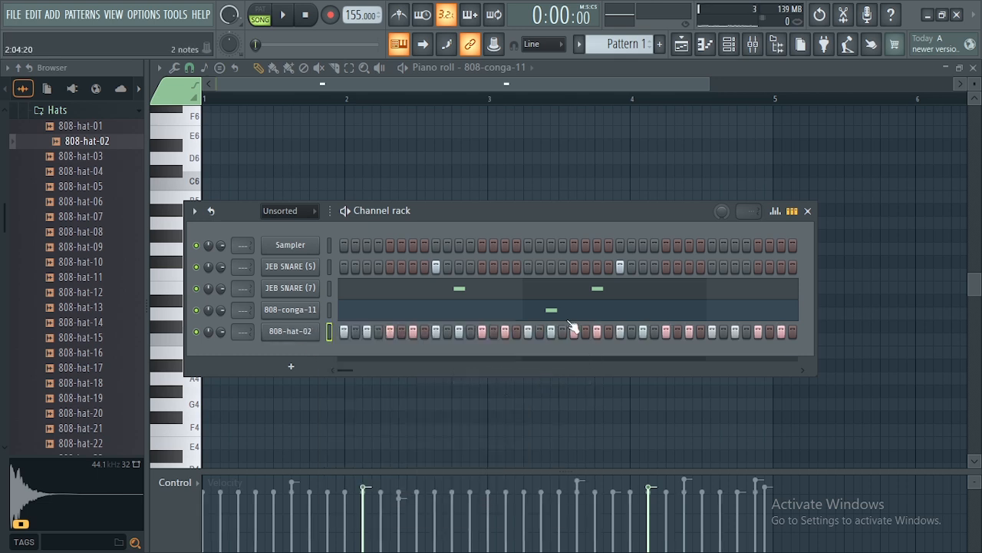
{"action": "key", "text": "space"}
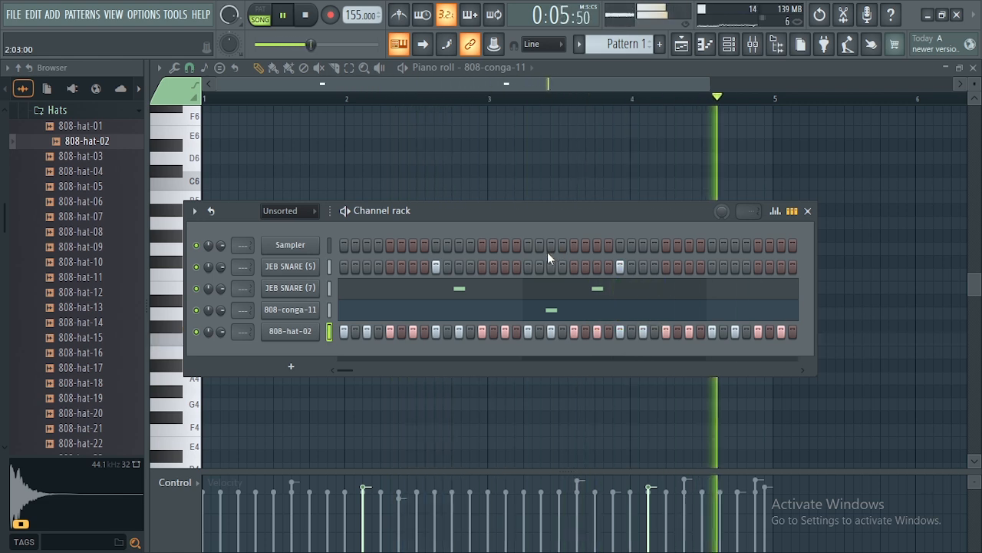
{"action": "key", "text": "space"}
- Try filling the 808-hat-02 channel every 4 steps and listen to the pattern
{"action": "right_click", "coordinate": [291, 338]}
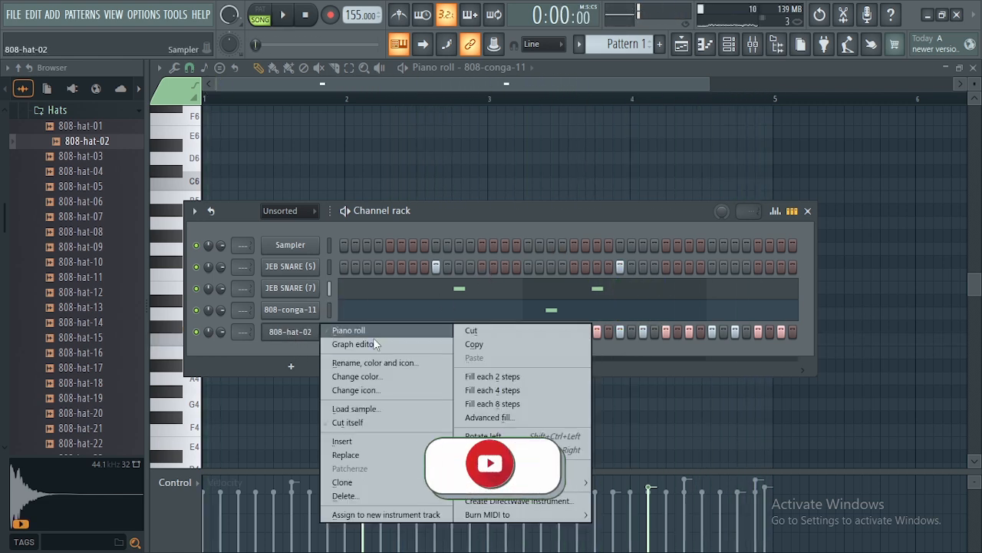
{"action": "left_click", "coordinate": [506, 393]}
{"action": "key", "text": "space"}
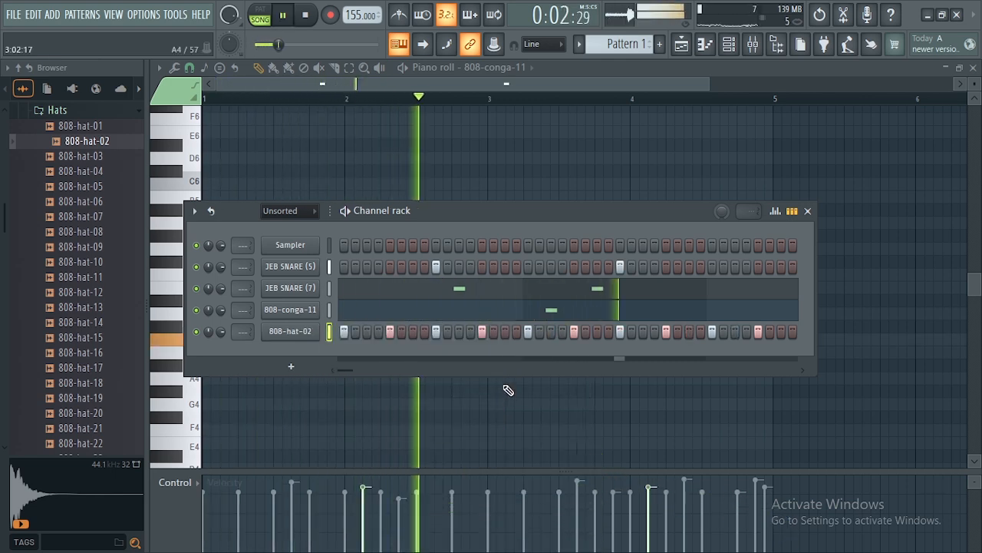
{"action": "key", "text": "space"}
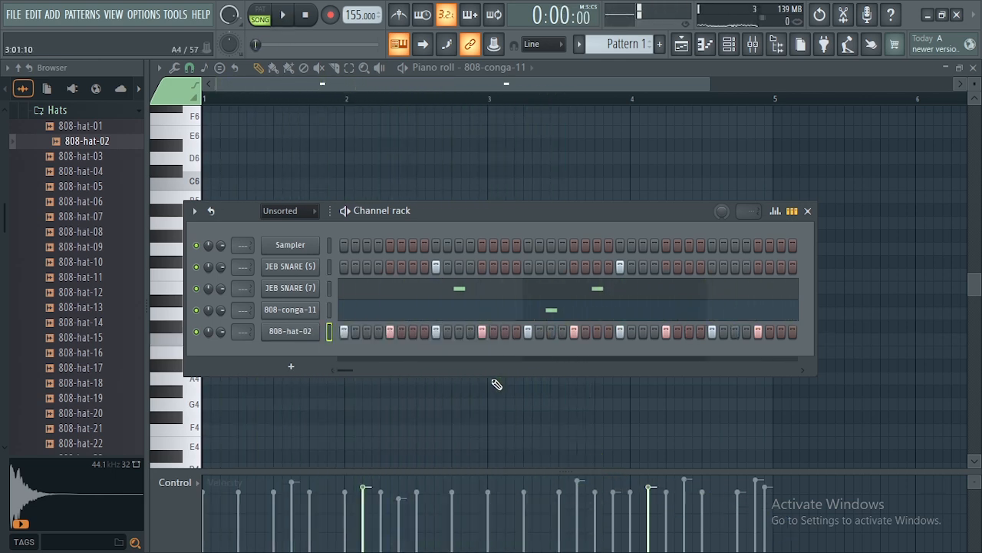
- Fill the 808-hat-02 channel every 2 steps again and open its piano roll
{"action": "right_click", "coordinate": [306, 335]}
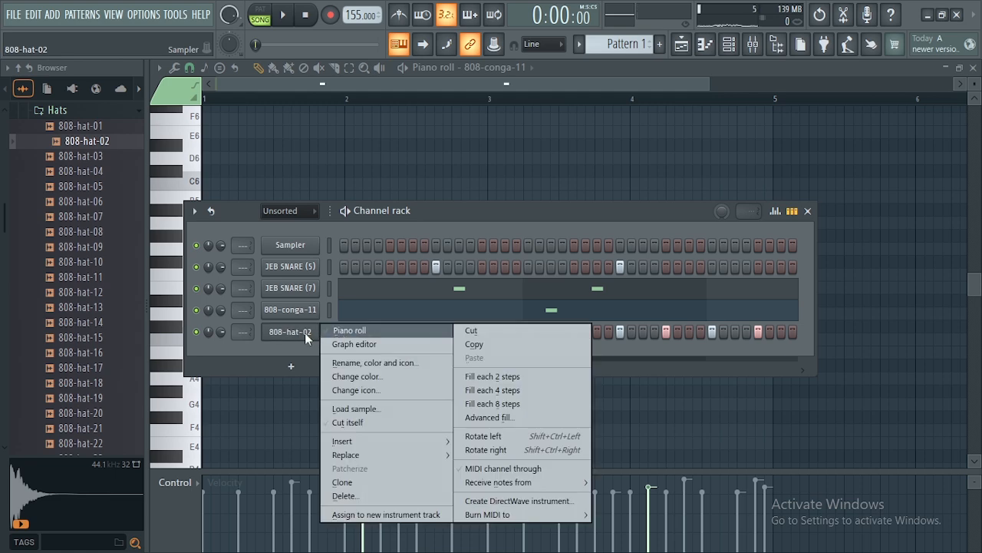
{"action": "left_click", "coordinate": [492, 376]}
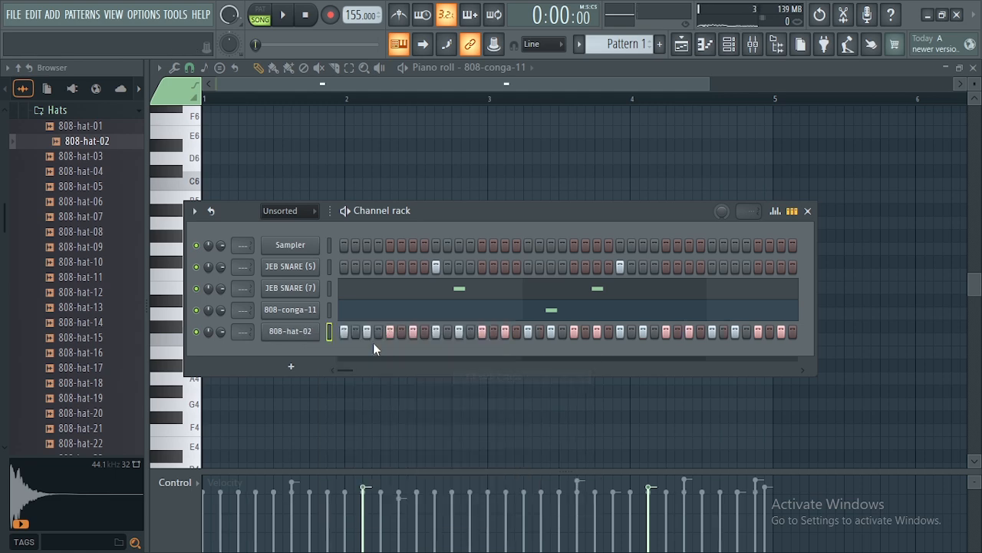
{"action": "right_click", "coordinate": [321, 337]}
{"action": "left_click", "coordinate": [364, 331]}
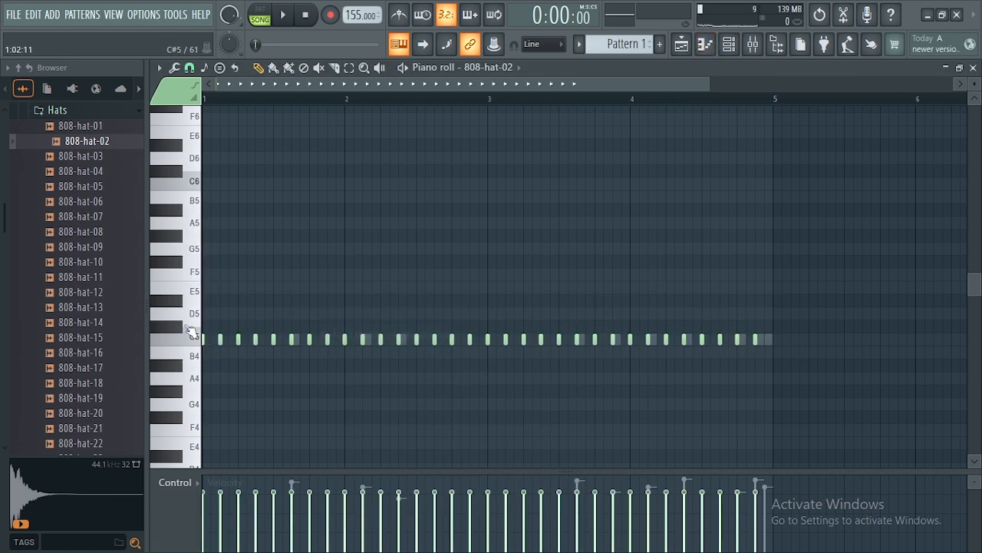
- Add an extra C5 hat note one step after the sixth hat in bar 1
{"action": "left_click_drag", "start_coordinate": [146, 316], "coordinate": [5, 307]}
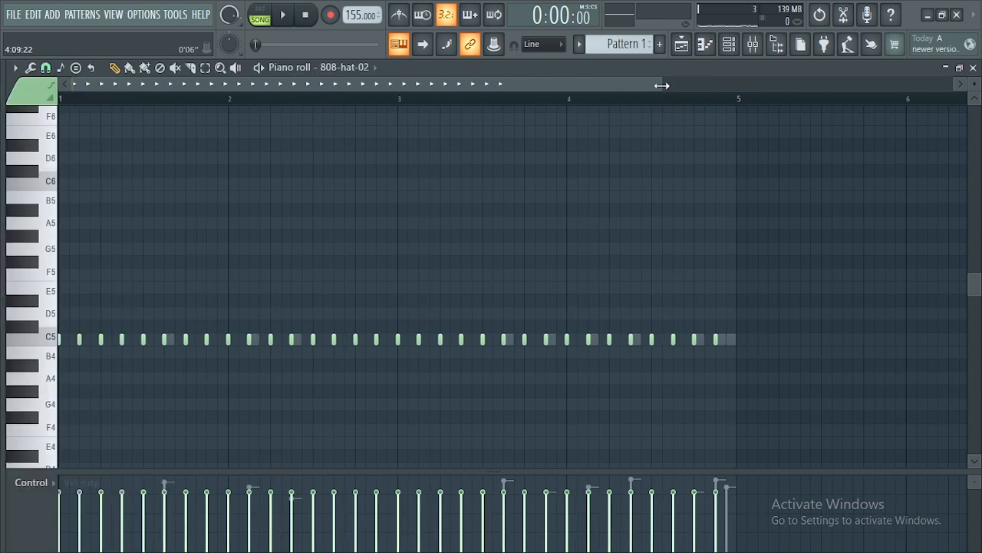
{"action": "left_click_drag", "start_coordinate": [662, 85], "coordinate": [476, 85]}
{"action": "scroll", "coordinate": [371, 296], "scroll_direction": "down", "scroll_amount": 4}
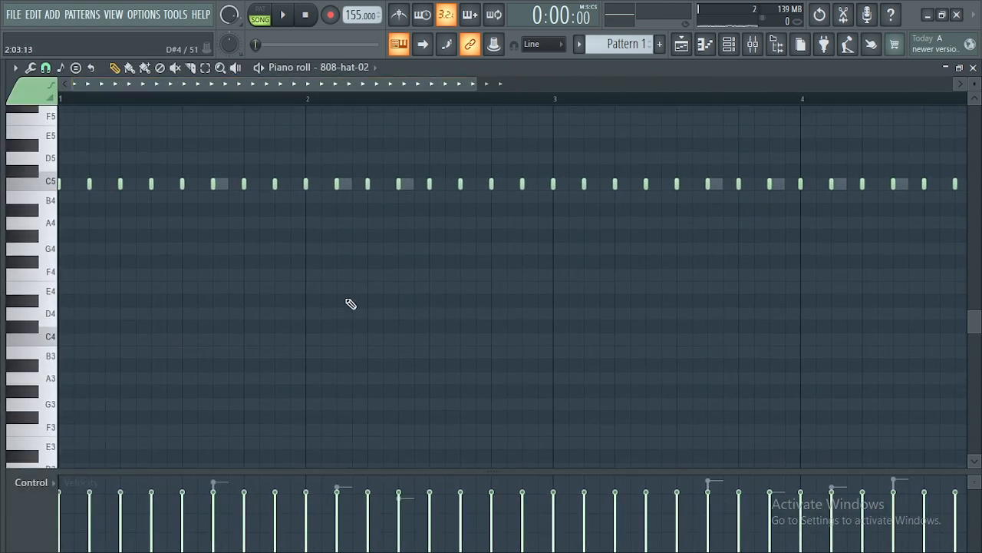
{"action": "scroll", "coordinate": [285, 307], "scroll_direction": "up", "scroll_amount": 3}
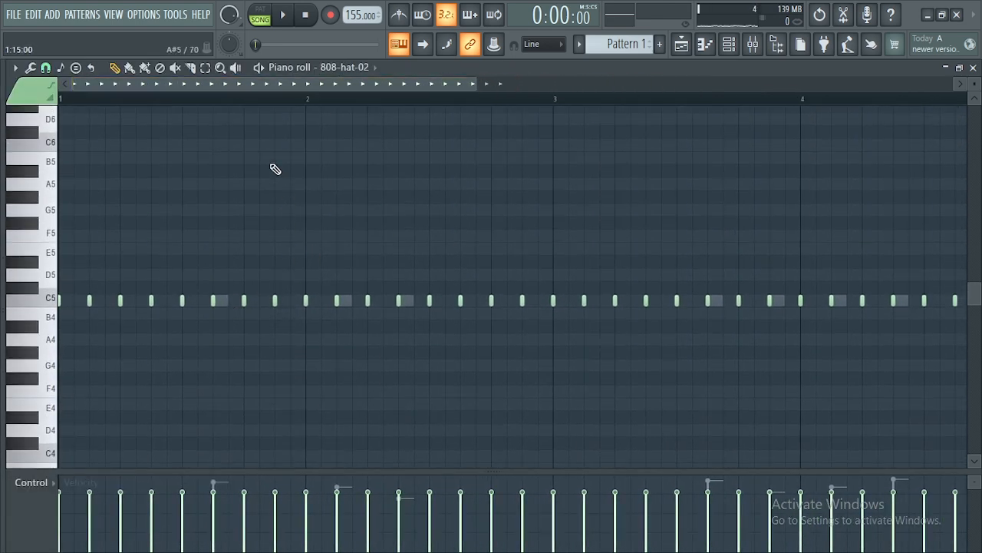
{"action": "left_click_drag", "start_coordinate": [479, 85], "coordinate": [284, 98]}
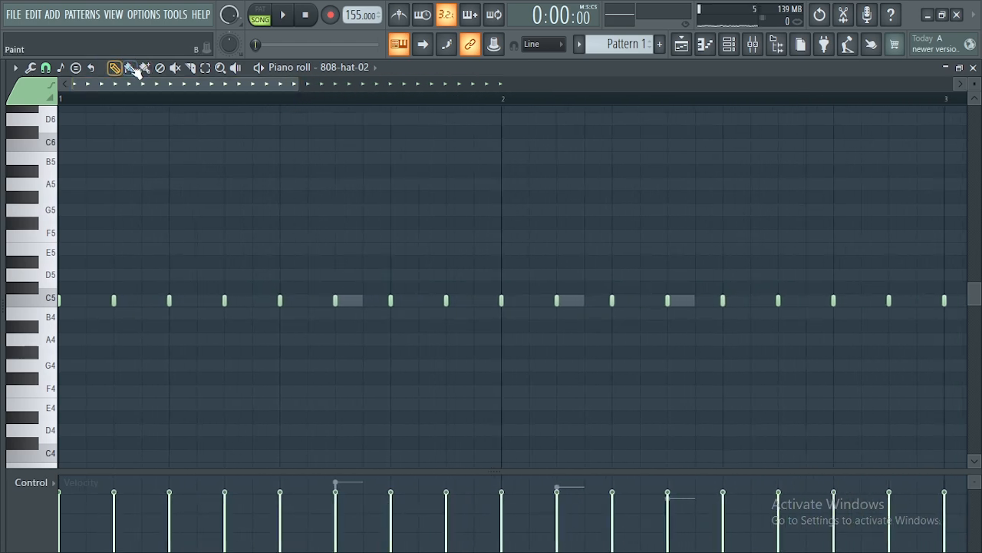
{"action": "left_click", "coordinate": [336, 300]}
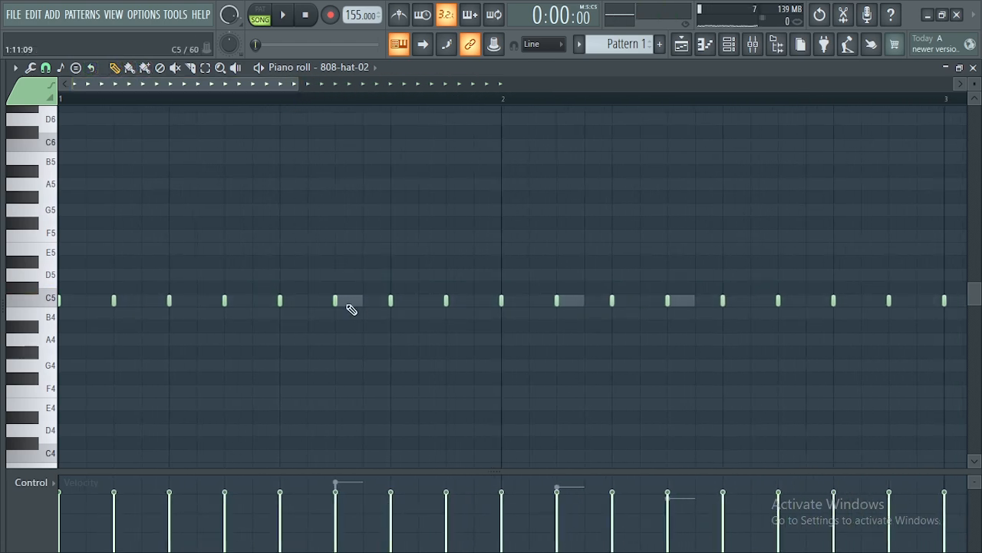
{"action": "left_click", "coordinate": [365, 302]}
- Set the piano roll snap to 1/2 step and fill the gap after bar 1's sixth hat with half-step C5 notes
{"action": "left_click", "coordinate": [46, 69]}
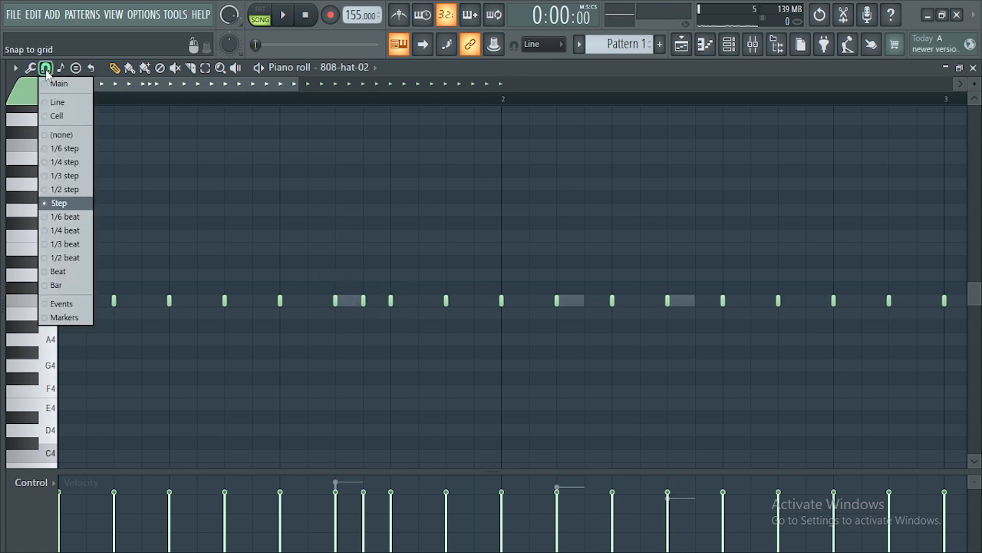
{"action": "left_click", "coordinate": [75, 187]}
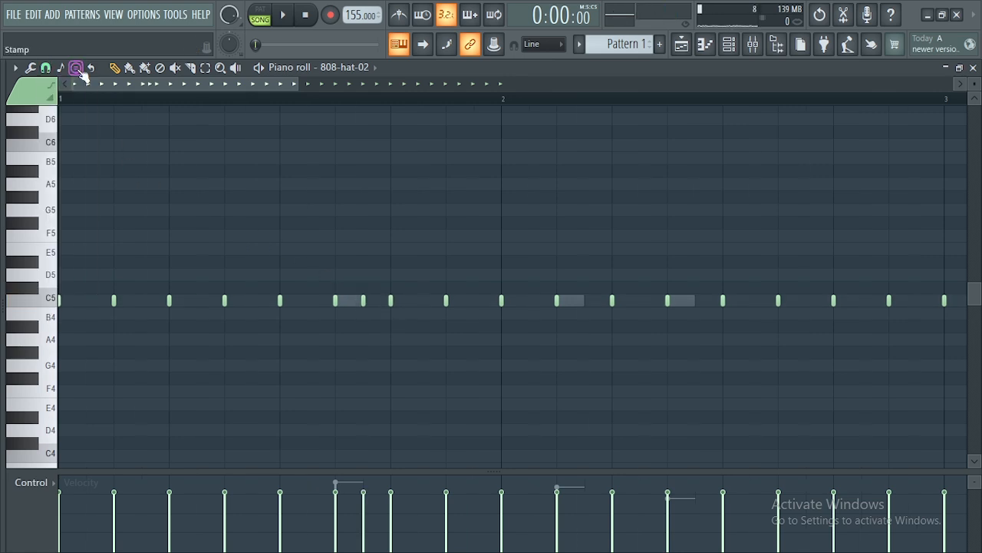
{"action": "left_click", "coordinate": [76, 69]}
{"action": "left_click", "coordinate": [46, 69]}
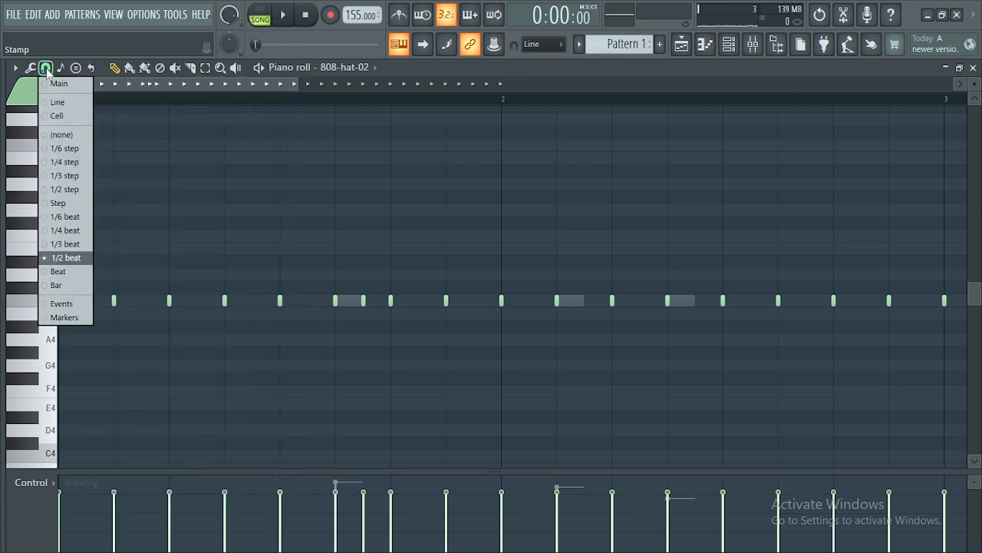
{"action": "left_click", "coordinate": [68, 202]}
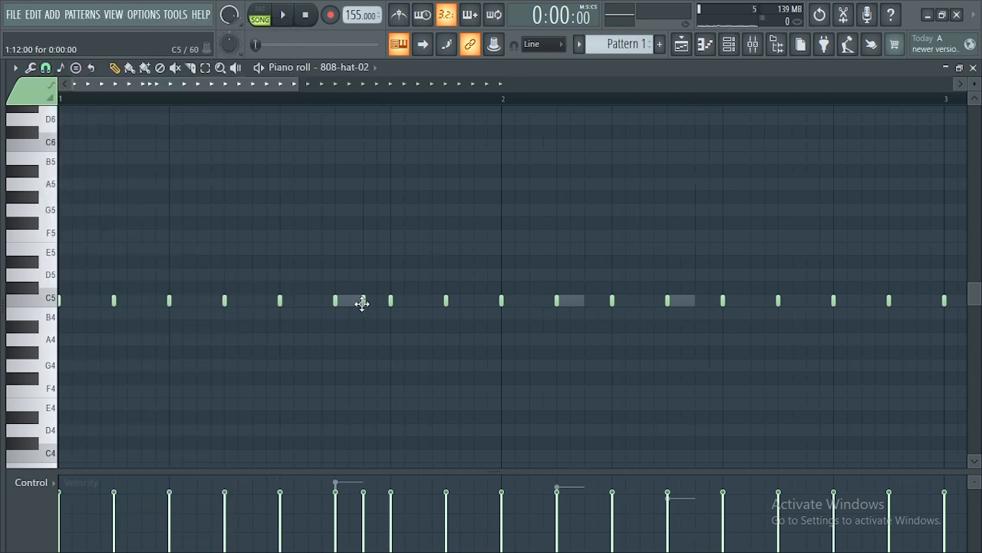
{"action": "left_click", "coordinate": [348, 301]}
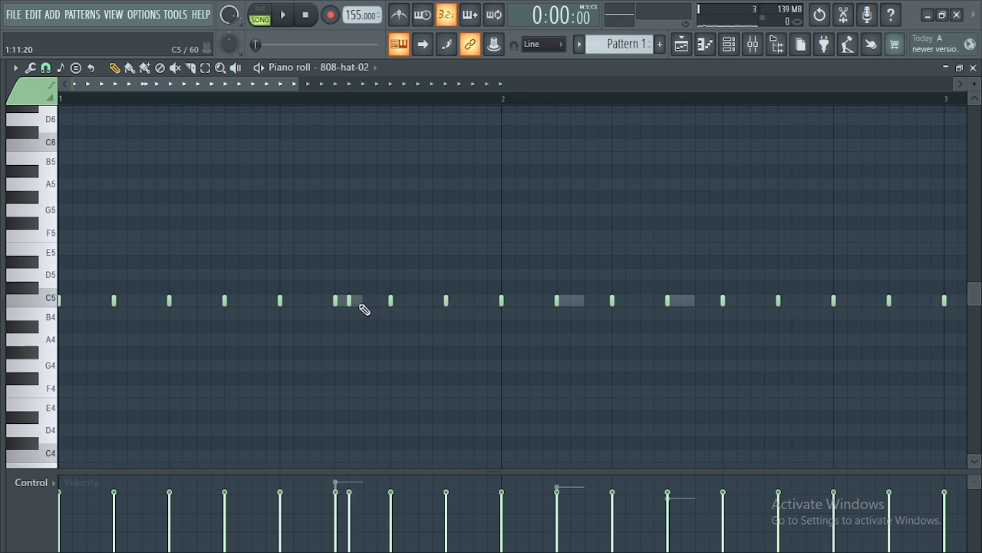
{"action": "left_click", "coordinate": [363, 302]}
{"action": "left_click", "coordinate": [376, 301]}
- Play the pattern to hear the hat roll in bar 1
{"action": "key", "text": "space"}
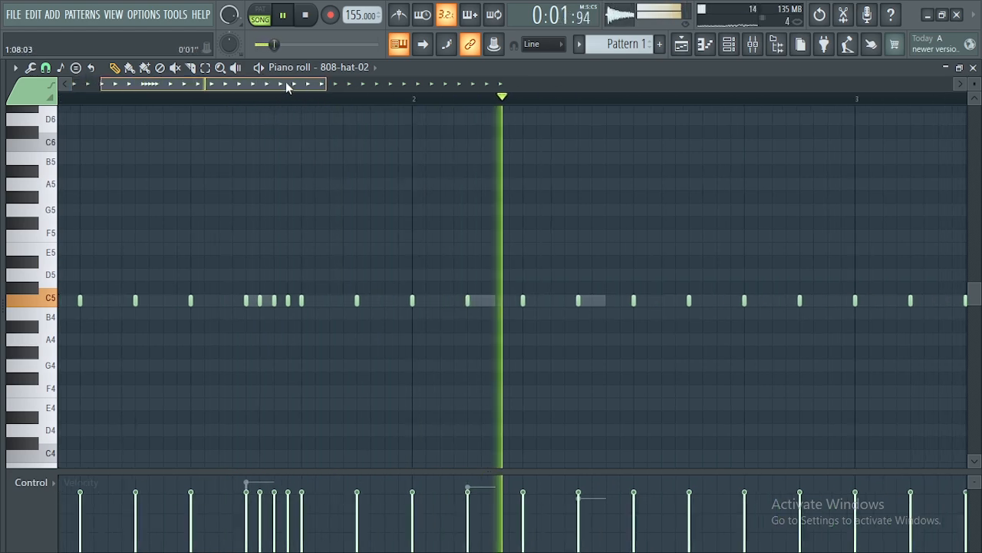
{"action": "left_click_drag", "start_coordinate": [238, 91], "coordinate": [302, 88]}
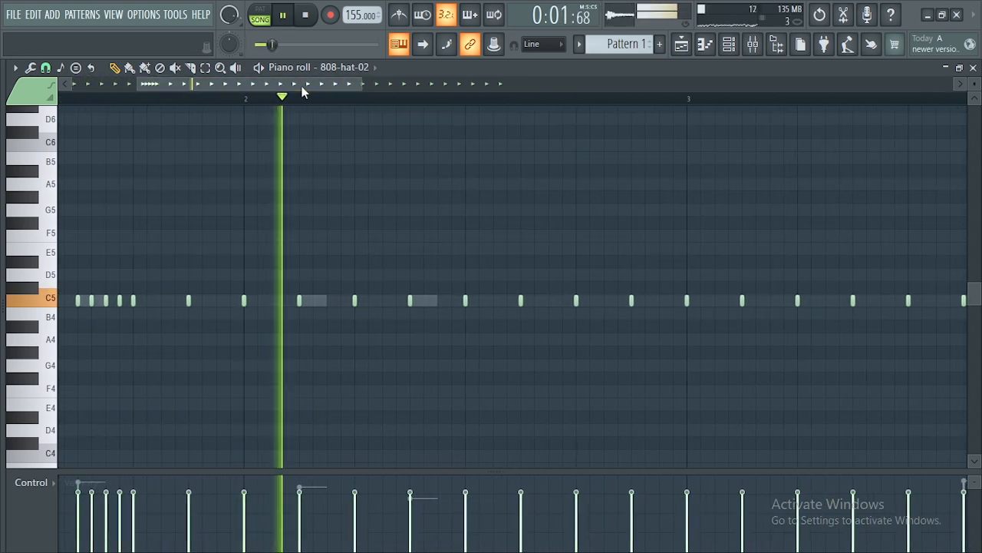
{"action": "key", "text": "space"}
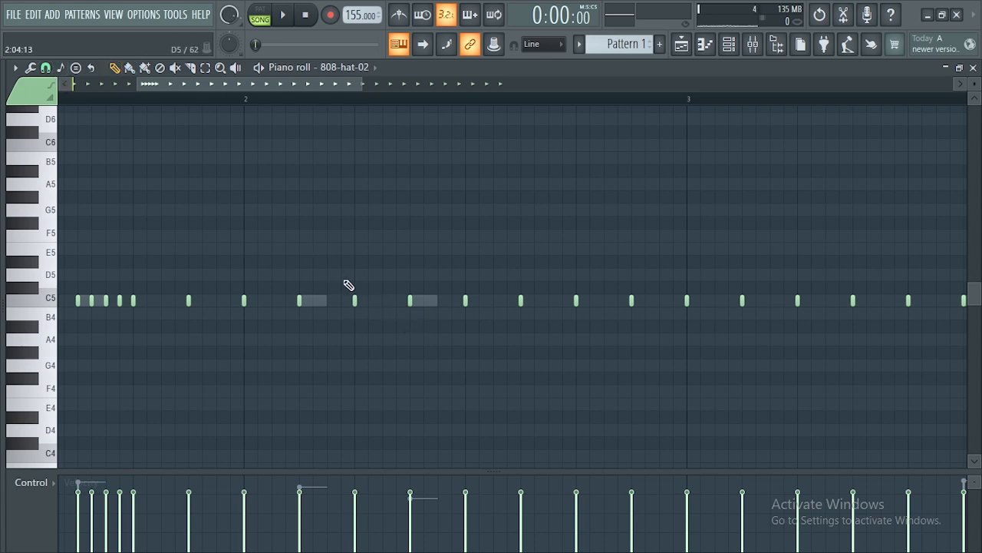
- With snap at 1/4 beat, lengthen the fourth hat of bar 2 to two steps, chop it into four notes and play the result
{"action": "left_click", "coordinate": [369, 300]}
{"action": "left_click", "coordinate": [60, 68]}
{"action": "left_click", "coordinate": [45, 68]}
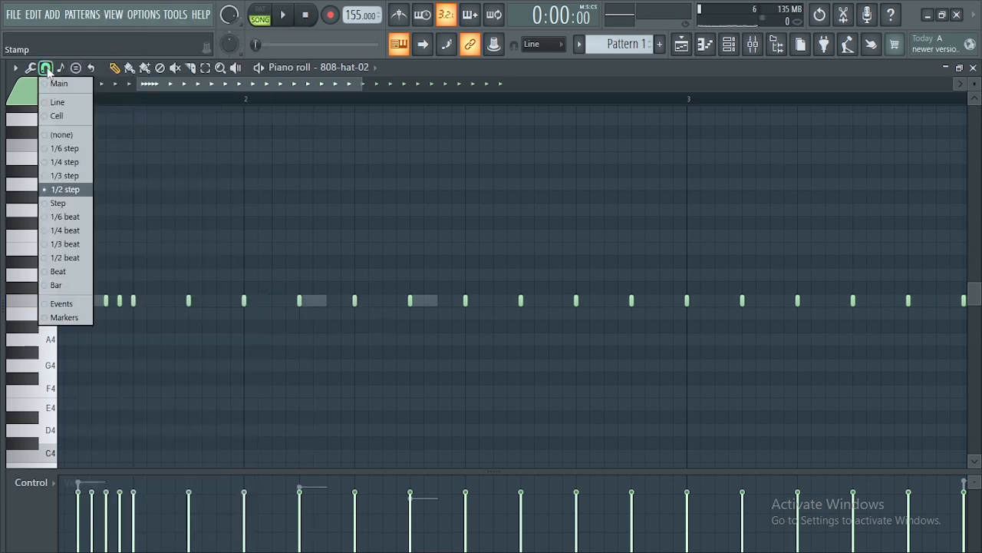
{"action": "left_click", "coordinate": [67, 233]}
{"action": "left_click_drag", "start_coordinate": [419, 270], "coordinate": [460, 366]}
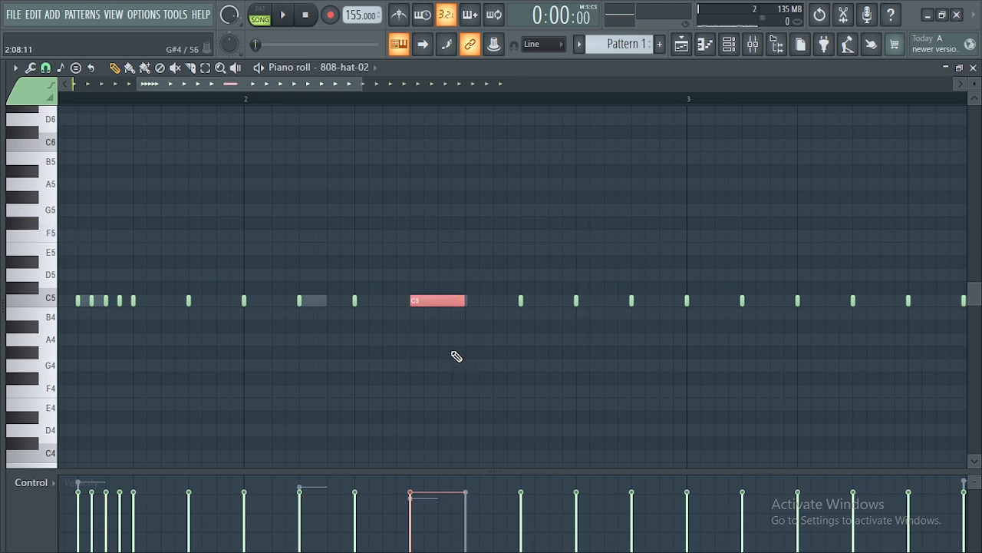
{"action": "key", "text": "ctrl+u"}
{"action": "scroll", "coordinate": [445, 418], "scroll_direction": "down", "scroll_amount": 1}
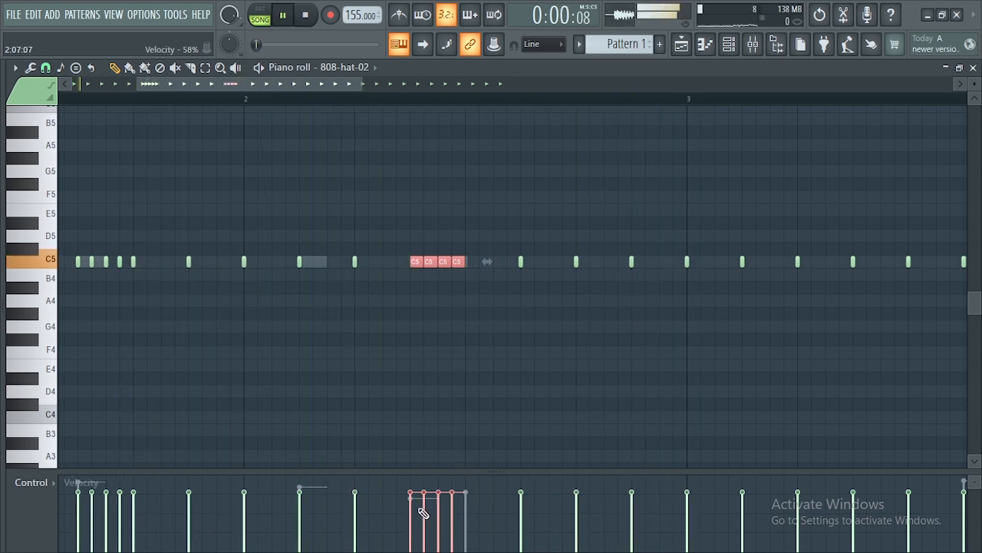
{"action": "left_click_drag", "start_coordinate": [268, 84], "coordinate": [315, 84]}
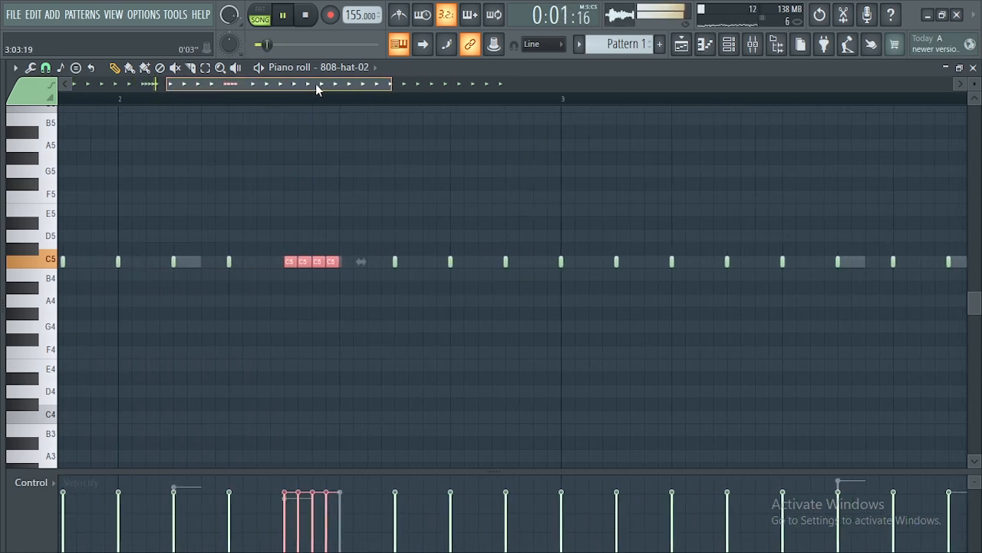
{"action": "key", "text": "space"}
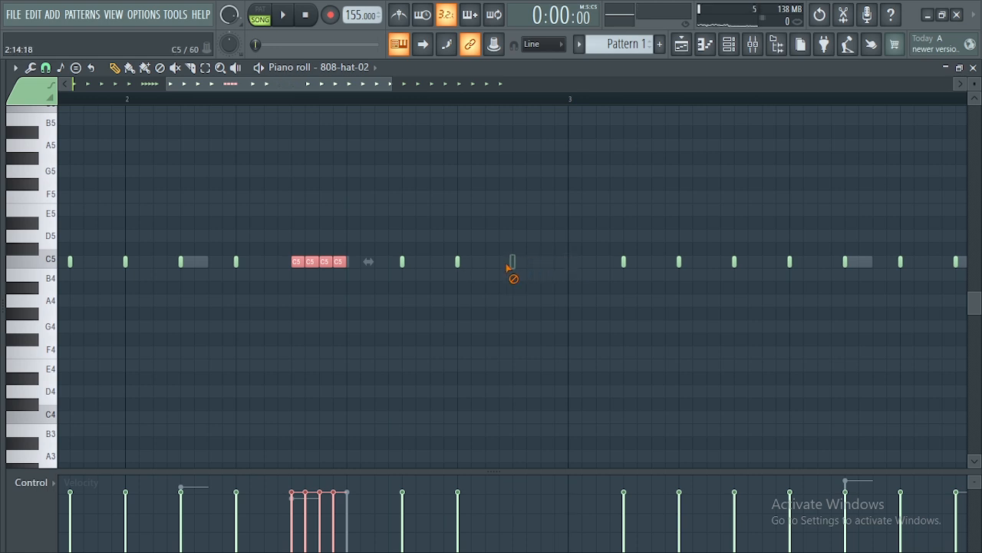
- Lengthen the hat on the last beat of bar 2 to four steps and chop it into four equal notes
{"action": "left_click_drag", "start_coordinate": [459, 261], "coordinate": [551, 259]}
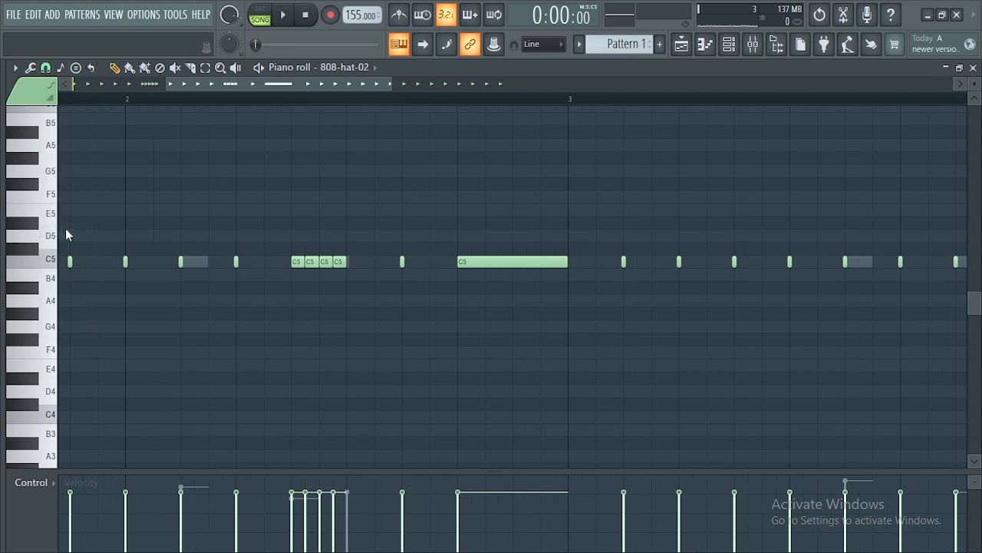
{"action": "left_click_drag", "start_coordinate": [476, 238], "coordinate": [537, 330]}
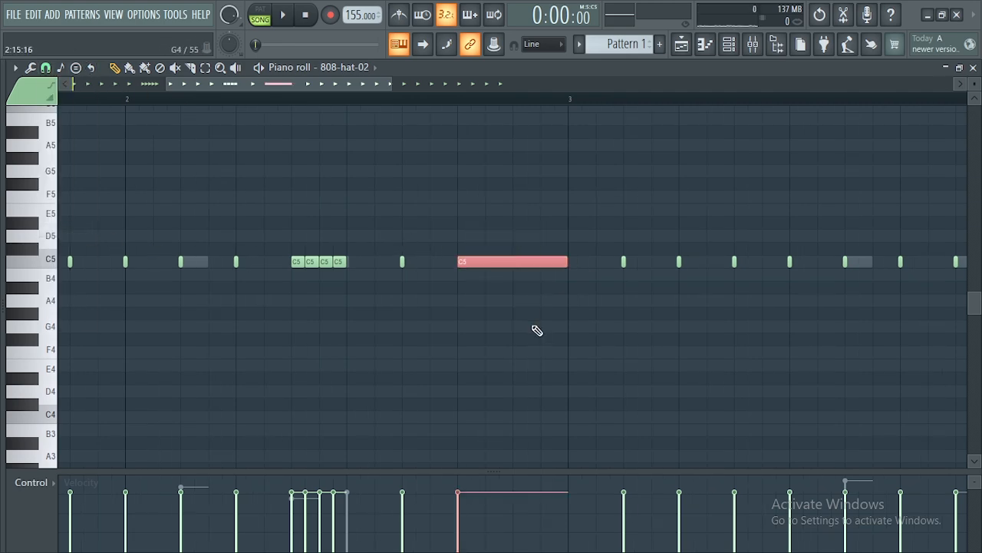
{"action": "key", "text": "ctrl+u"}
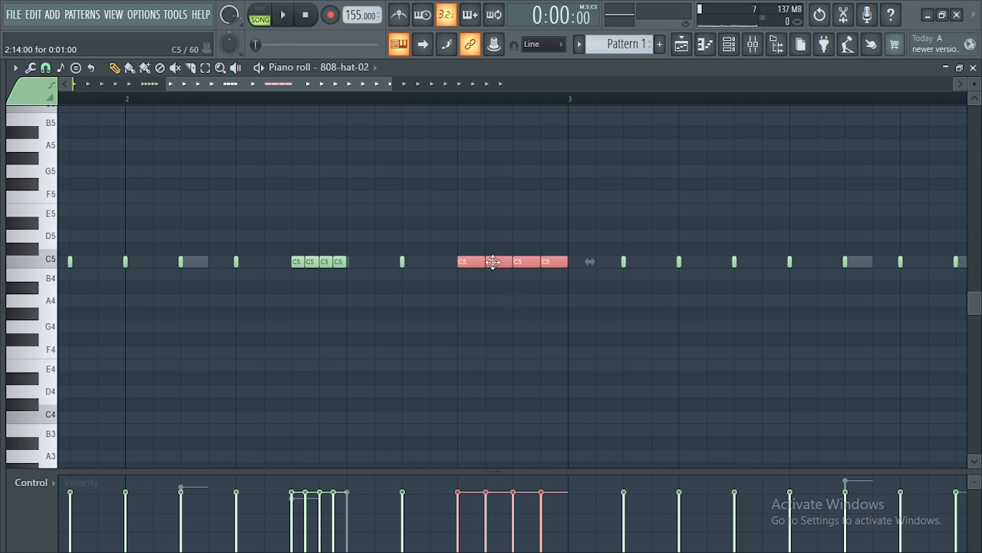
- Play the pattern and review the hat rolls across bars 1 and 2
{"action": "key", "text": "space"}
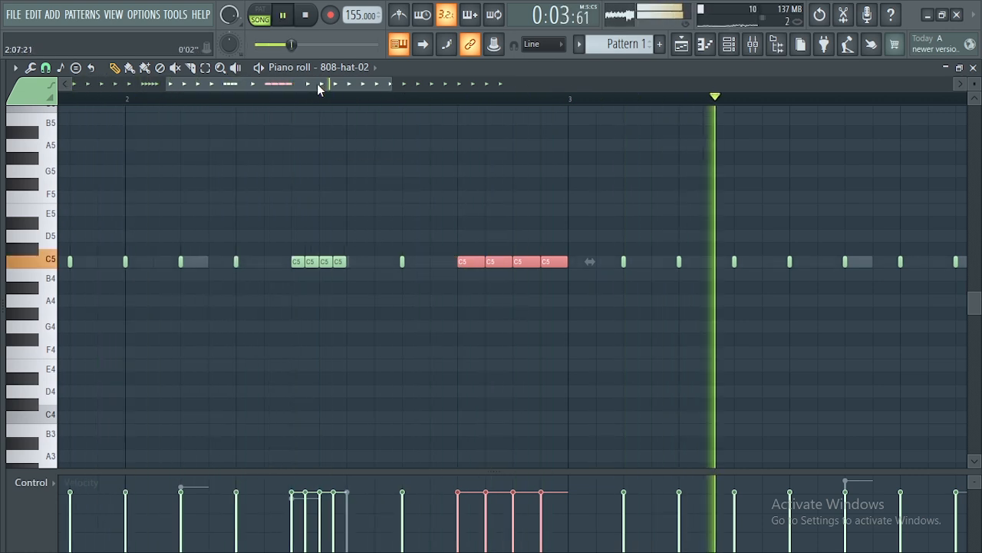
{"action": "key", "text": "space"}
{"action": "left_click_drag", "start_coordinate": [315, 82], "coordinate": [219, 84]}
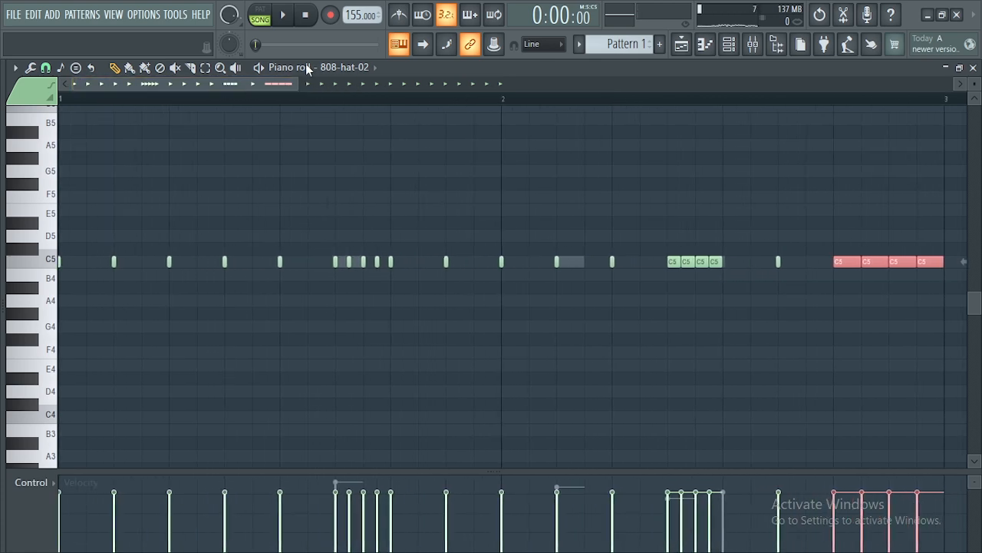
{"action": "key", "text": "space"}
{"action": "left_click_drag", "start_coordinate": [296, 84], "coordinate": [545, 86]}
{"action": "key", "text": "space"}
- Delete all 808-hat-02 notes in bars 3 and 4
{"action": "scroll", "coordinate": [490, 377], "scroll_direction": "down", "scroll_amount": 1}
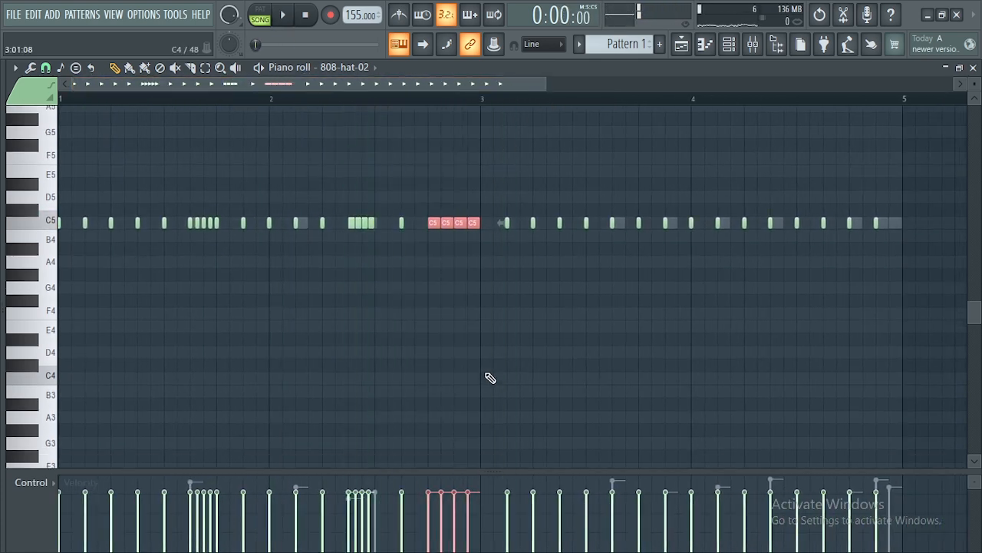
{"action": "left_click_drag", "start_coordinate": [920, 207], "coordinate": [498, 226]}
{"action": "key", "text": "Delete"}
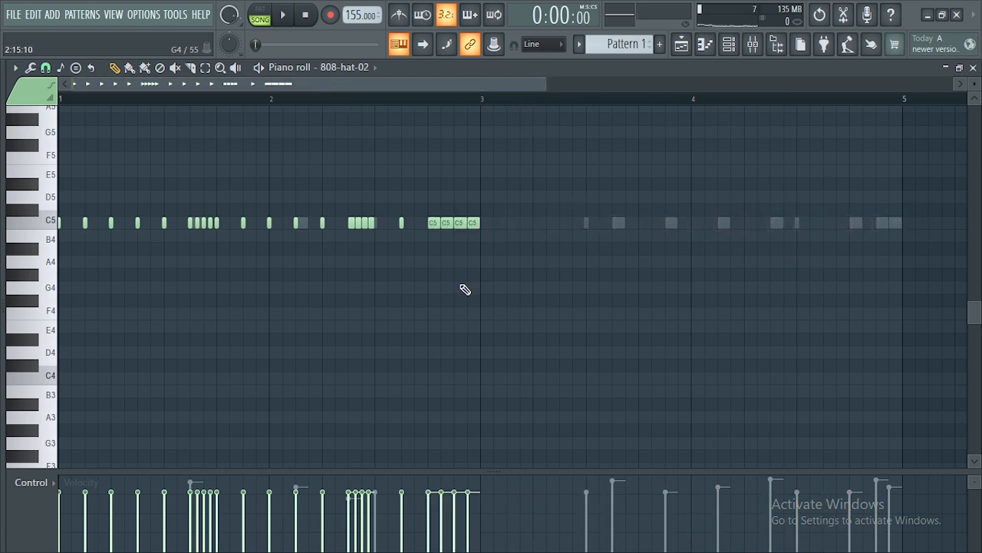
- Enlarge the velocity lane, vary the velocities of the hat notes in bars 1 and 2, and shrink the lane again
{"action": "scroll", "coordinate": [423, 314], "scroll_direction": "down", "scroll_amount": 3}
{"action": "left_click_drag", "start_coordinate": [275, 471], "coordinate": [299, 245]}
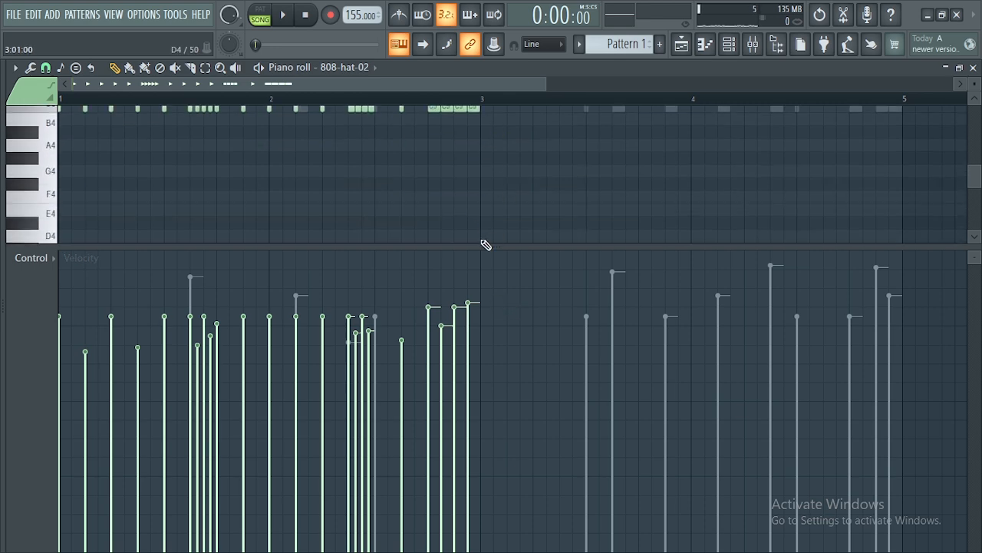
{"action": "left_click_drag", "start_coordinate": [486, 256], "coordinate": [487, 485]}
{"action": "scroll", "coordinate": [497, 344], "scroll_direction": "up", "scroll_amount": 6}
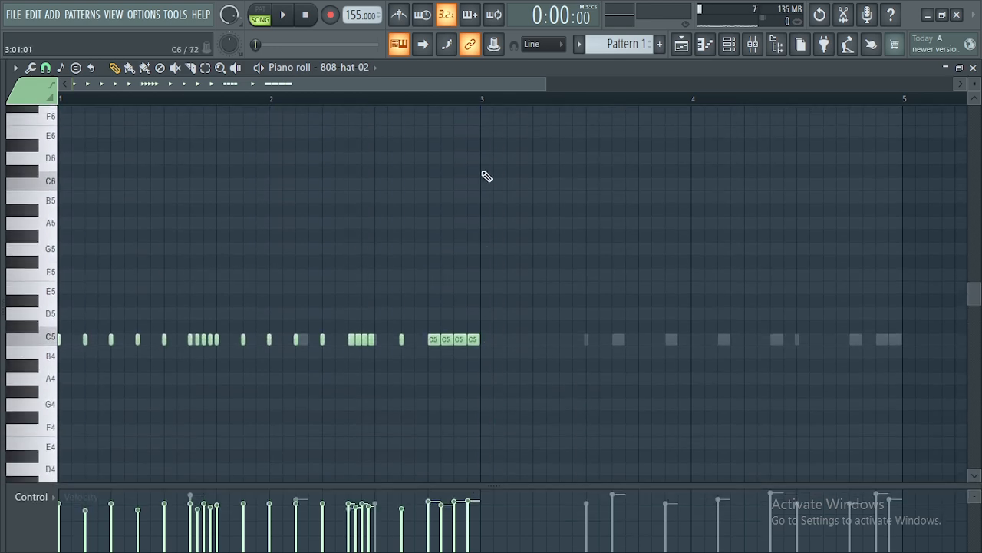
- Duplicate the hat notes of bars 1 and 2 into bars 3 and 4 and clear the selection
{"action": "left_click_drag", "start_coordinate": [484, 101], "coordinate": [4, 146]}
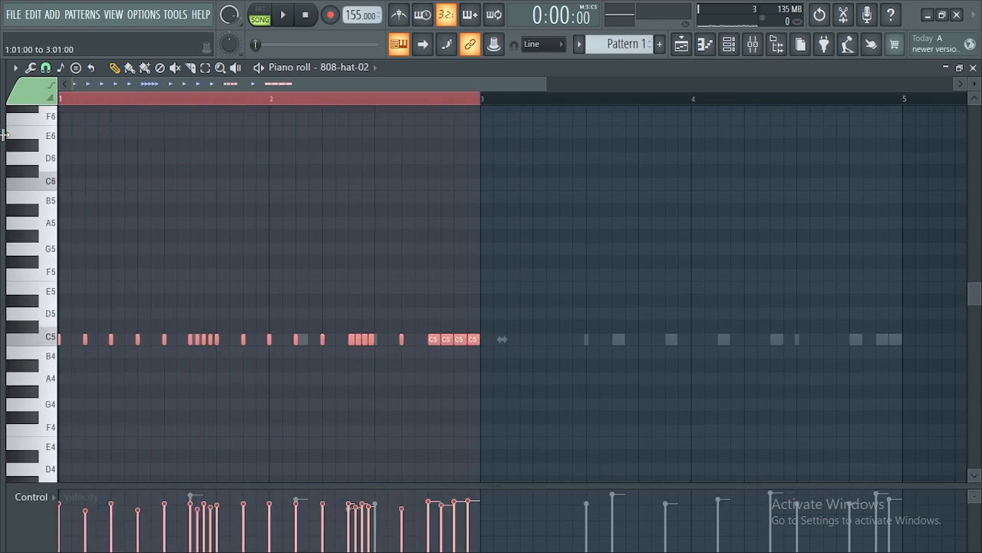
{"action": "key", "text": "ctrl+b"}
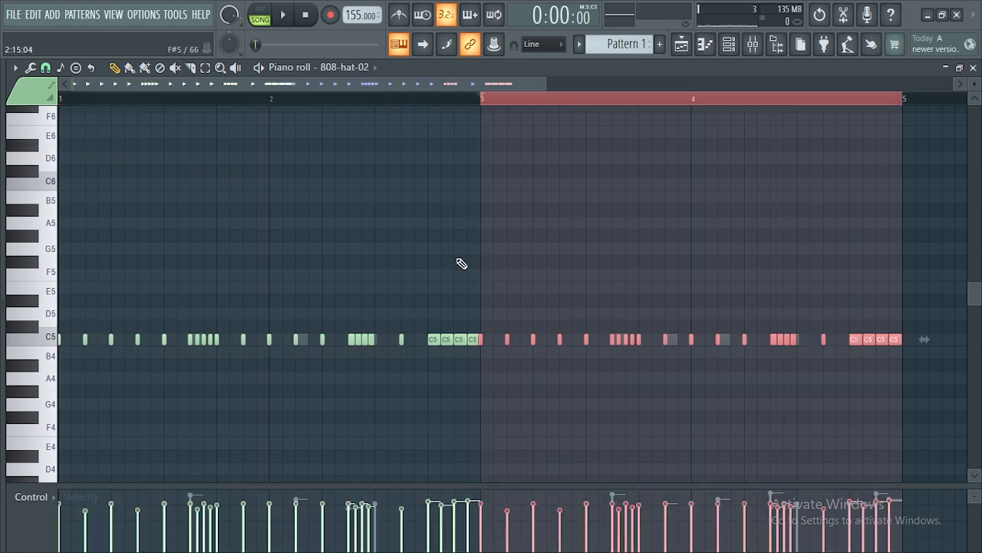
{"action": "left_click", "coordinate": [105, 146]}
{"action": "right_click", "coordinate": [105, 149]}
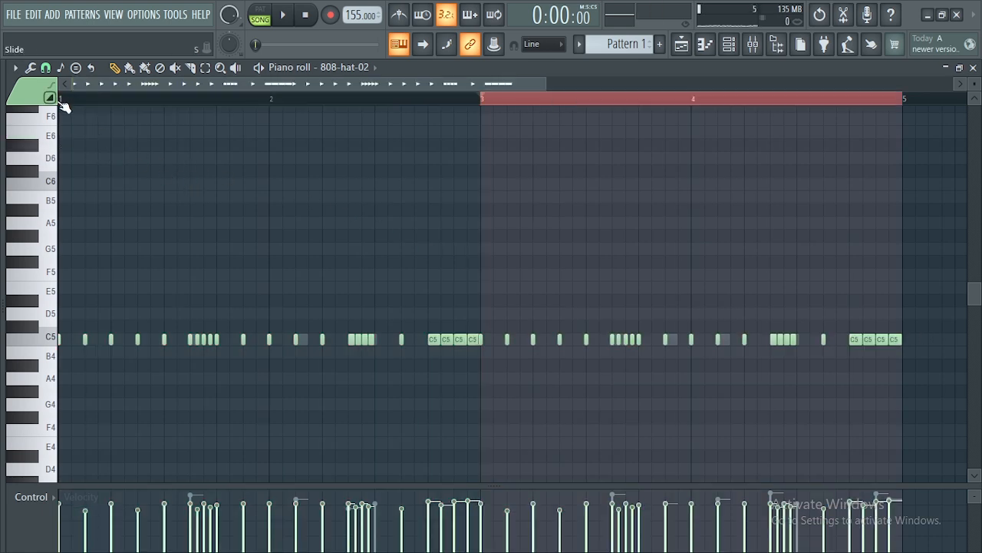
{"action": "left_click", "coordinate": [67, 103]}
- Play the four-bar hat pattern and bring up the channel rack over the piano roll
{"action": "key", "text": "space"}
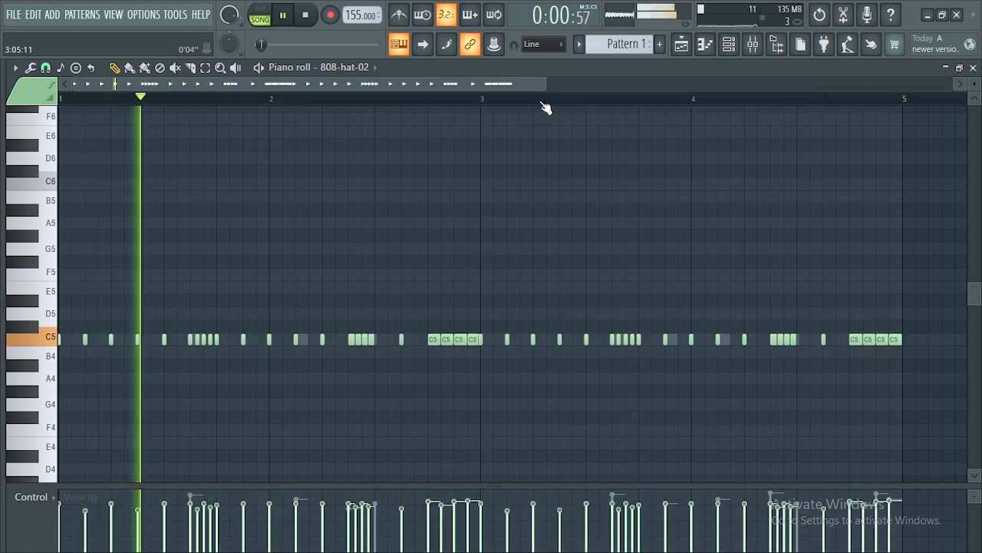
{"action": "left_click_drag", "start_coordinate": [544, 87], "coordinate": [677, 86]}
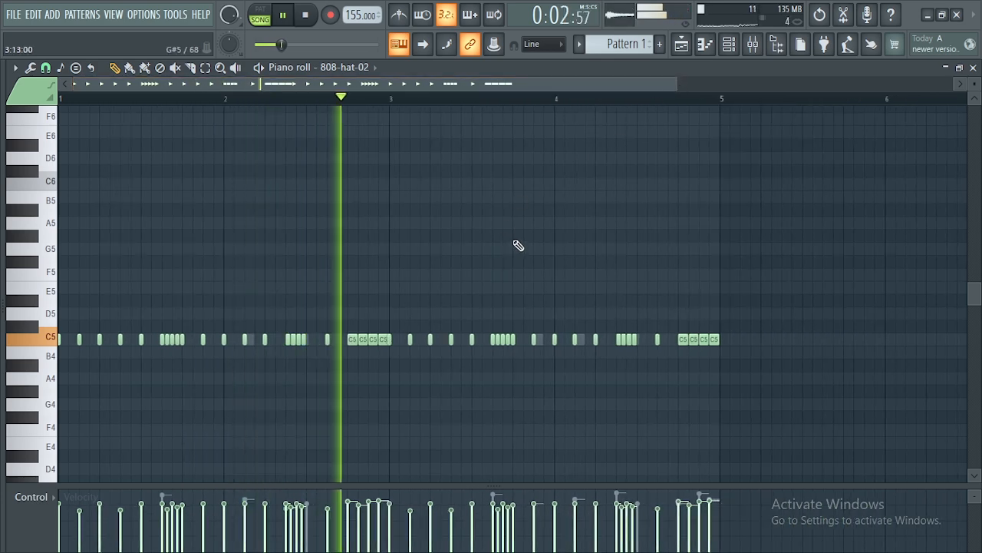
{"action": "scroll", "coordinate": [537, 234], "scroll_direction": "down", "scroll_amount": 3}
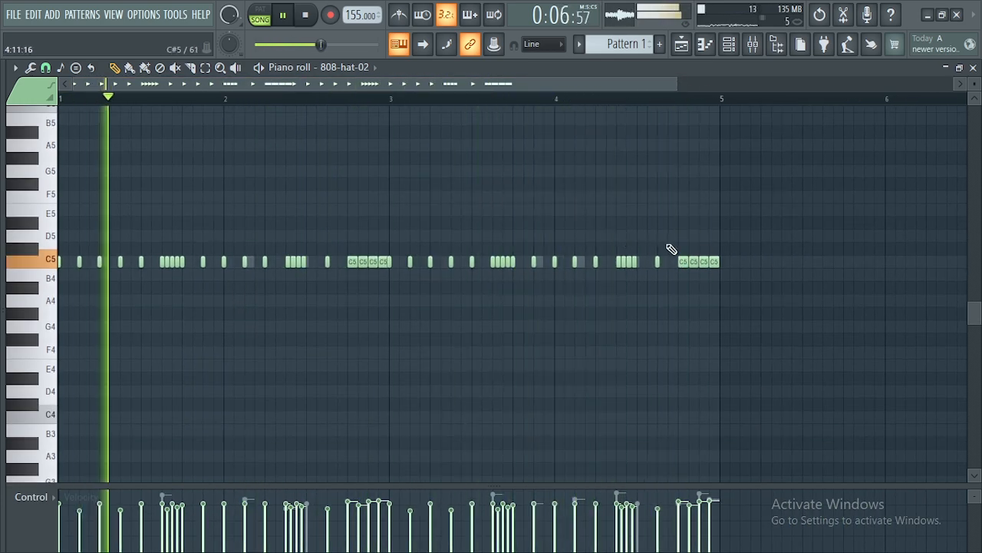
{"action": "left_click", "coordinate": [729, 44]}
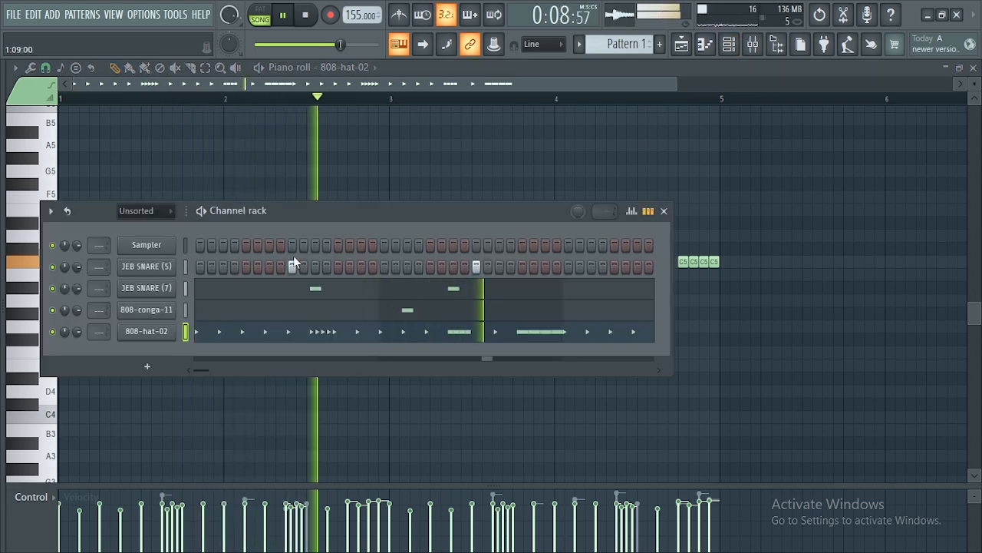
{"action": "left_click_drag", "start_coordinate": [311, 208], "coordinate": [435, 184]}
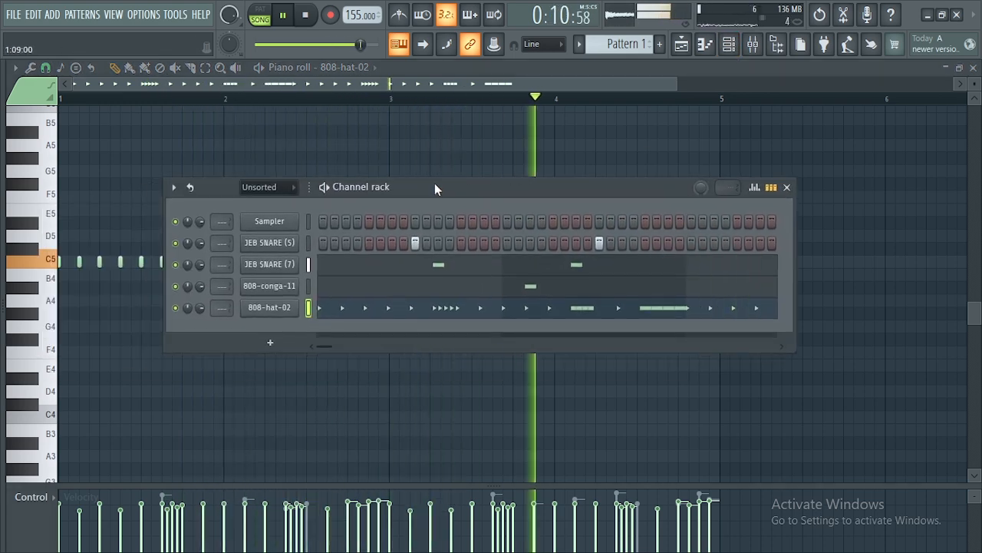
- Stop playback, widen the browser, and swap the expanded Hats folder for the Kicks folder in ProducerSpot-808-Drums
{"action": "key", "text": "space"}
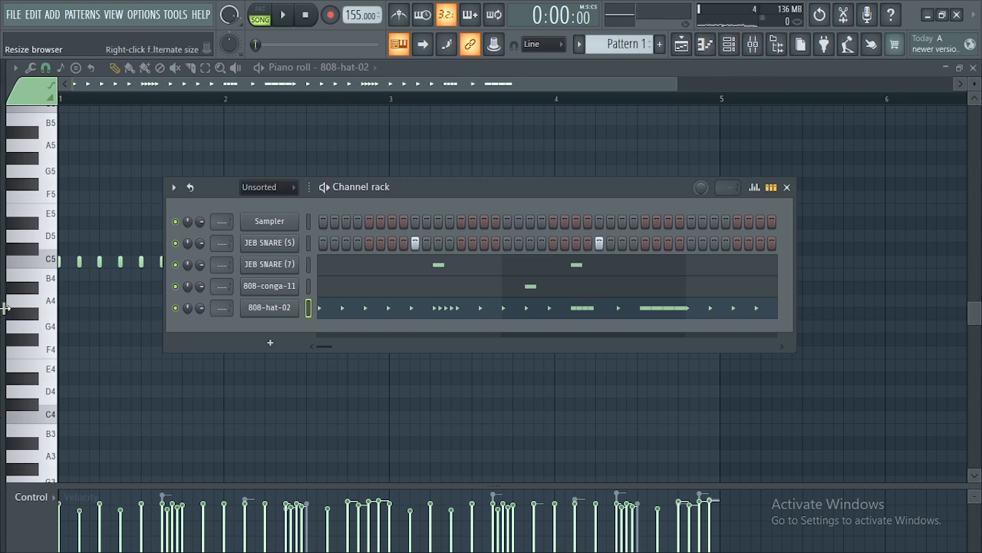
{"action": "left_click_drag", "start_coordinate": [6, 310], "coordinate": [184, 309]}
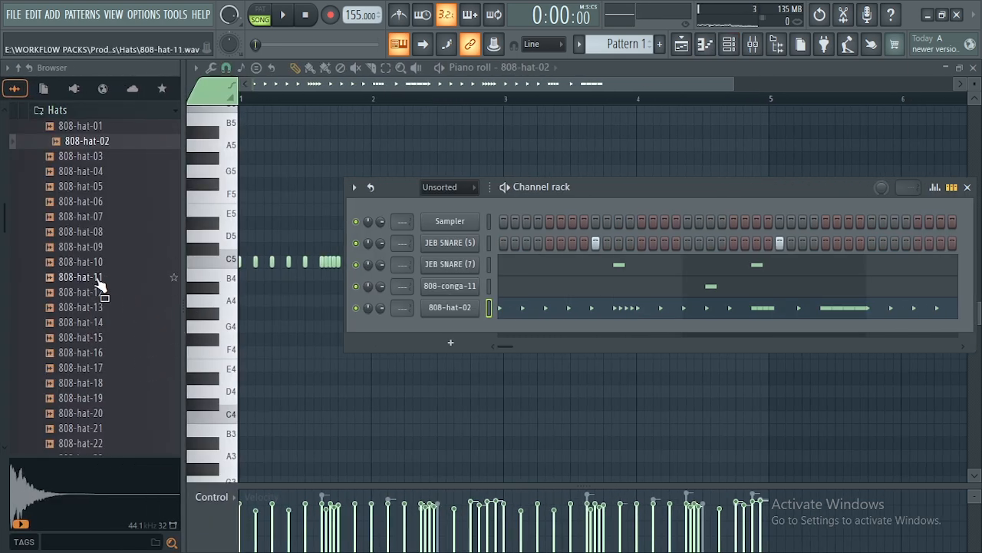
{"action": "scroll", "coordinate": [100, 285], "scroll_direction": "up", "scroll_amount": 5}
{"action": "scroll", "coordinate": [100, 284], "scroll_direction": "down", "scroll_amount": 5}
{"action": "scroll", "coordinate": [100, 222], "scroll_direction": "up", "scroll_amount": 3}
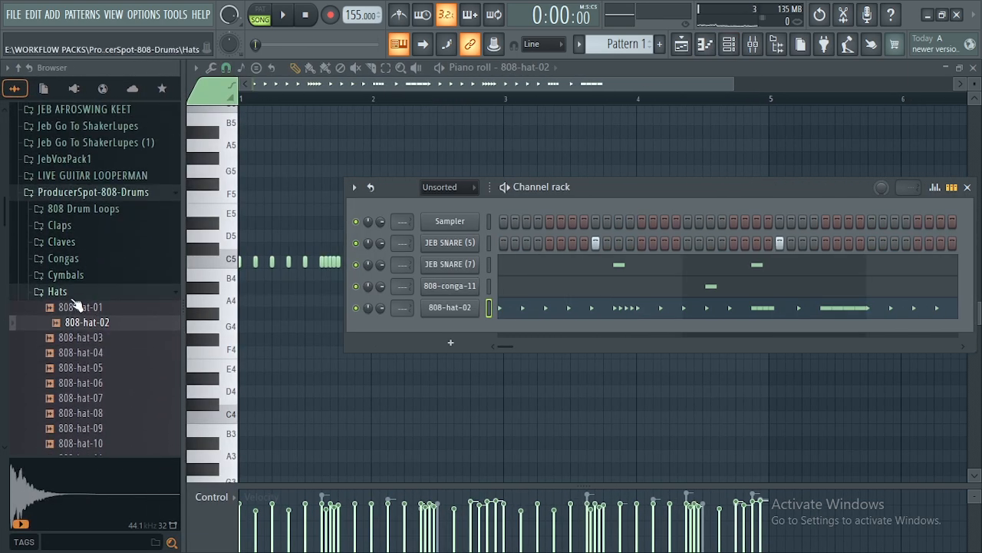
{"action": "left_click", "coordinate": [74, 295]}
{"action": "left_click", "coordinate": [85, 307]}
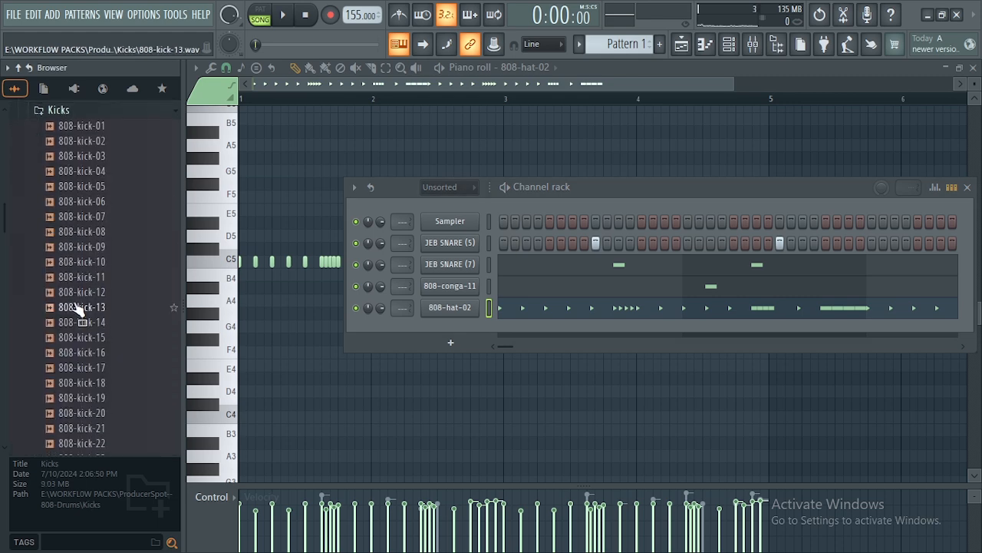
- Audition the 808-kick samples throughout the Kicks folder, from 808-kick-01 to 808-kick-29
{"action": "left_click", "coordinate": [81, 235]}
{"action": "left_click", "coordinate": [85, 261]}
{"action": "left_click", "coordinate": [81, 171]}
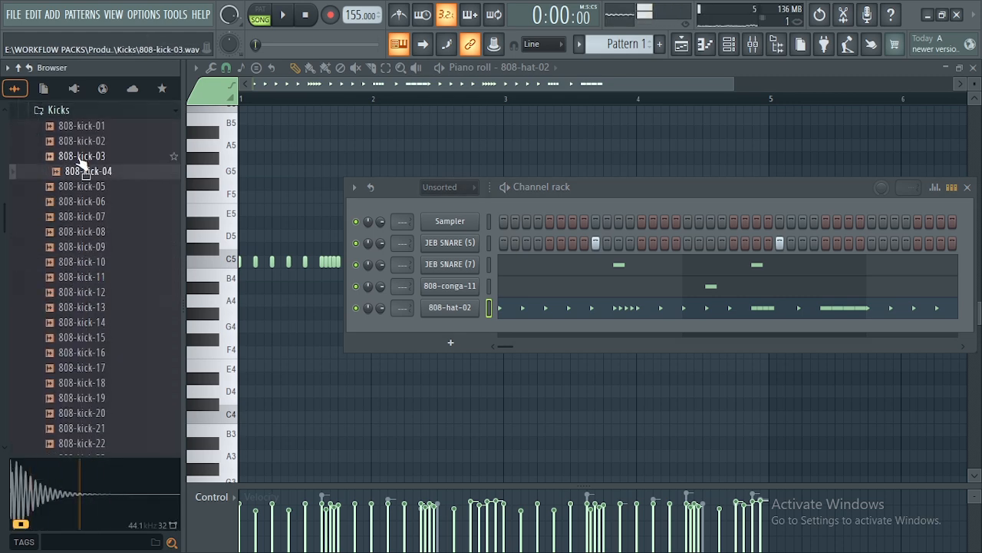
{"action": "left_click", "coordinate": [81, 141]}
{"action": "left_click", "coordinate": [81, 126]}
{"action": "left_click", "coordinate": [81, 172]}
{"action": "left_click", "coordinate": [81, 232]}
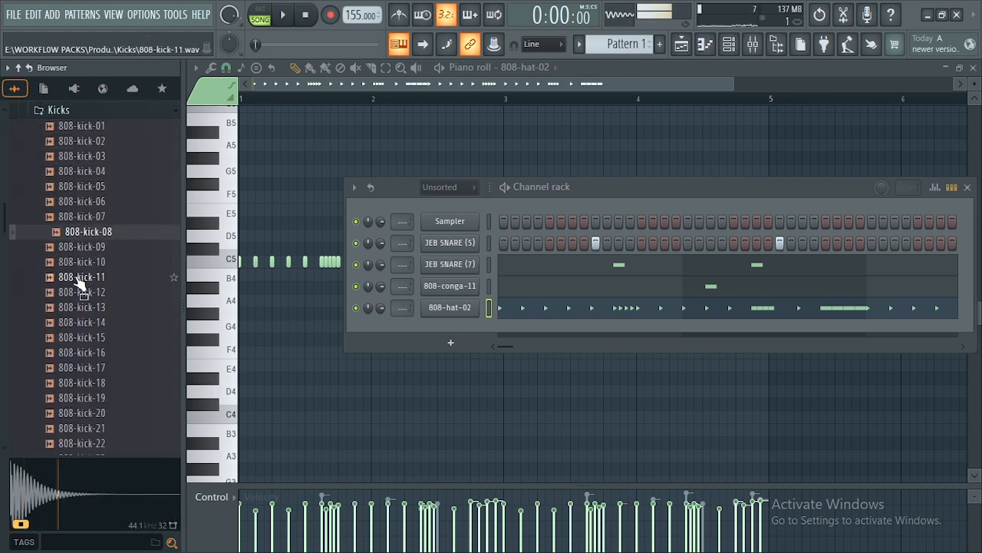
{"action": "left_click", "coordinate": [81, 277]}
{"action": "left_click", "coordinate": [81, 308]}
{"action": "left_click", "coordinate": [80, 339]}
{"action": "left_click", "coordinate": [74, 368]}
{"action": "scroll", "coordinate": [79, 389], "scroll_direction": "down", "scroll_amount": 4}
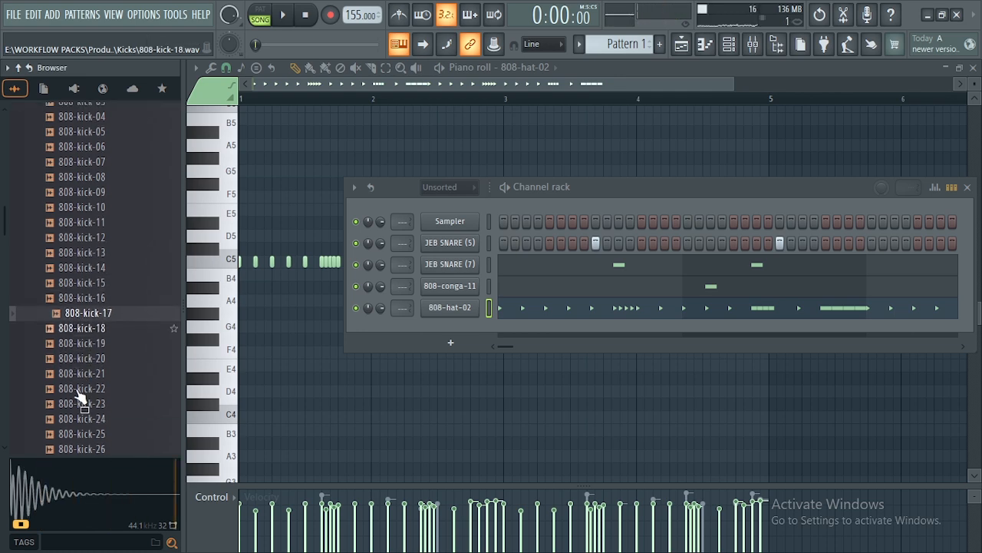
{"action": "left_click", "coordinate": [77, 324]}
{"action": "left_click", "coordinate": [80, 339]}
{"action": "left_click", "coordinate": [78, 365]}
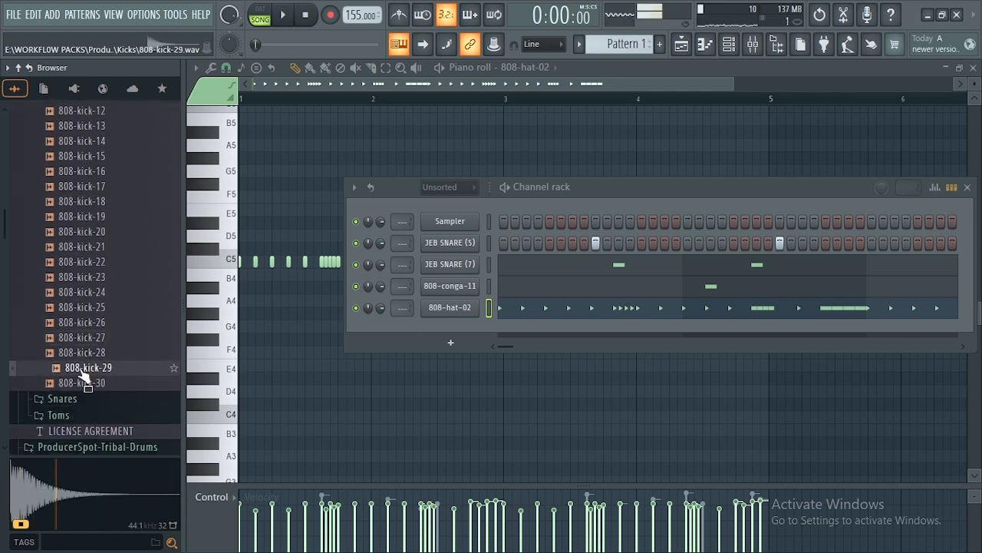
- Audition the JEB KEEK samples in the KEEKS folder of JEB AFROSWING KEET
{"action": "scroll", "coordinate": [81, 353], "scroll_direction": "down", "scroll_amount": 10}
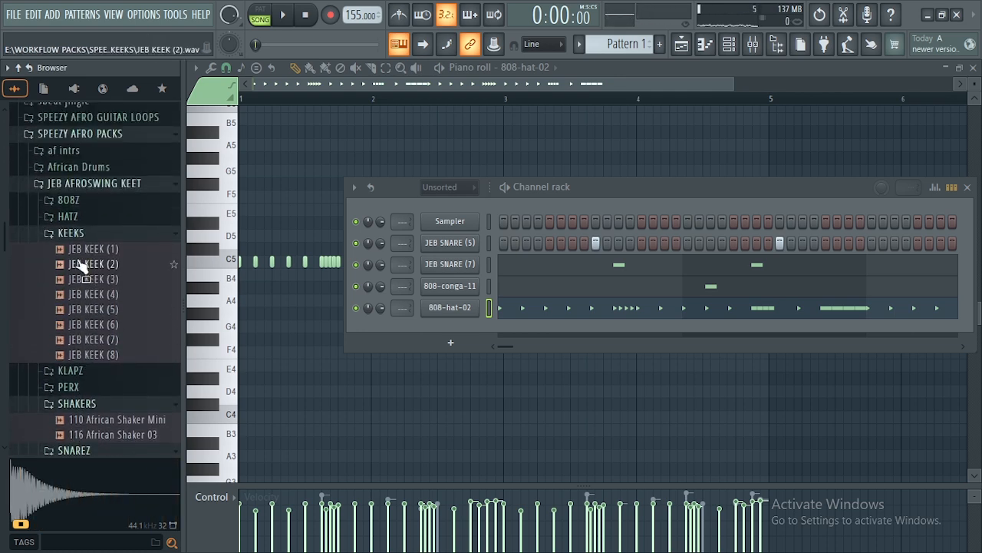
{"action": "left_click", "coordinate": [84, 266]}
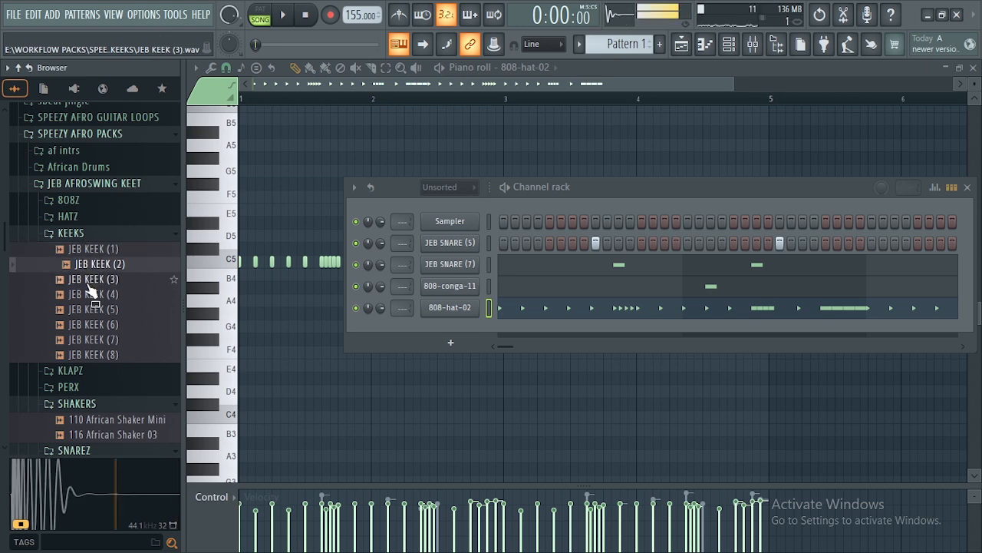
{"action": "left_click", "coordinate": [88, 281]}
{"action": "left_click", "coordinate": [90, 295]}
{"action": "left_click", "coordinate": [92, 309]}
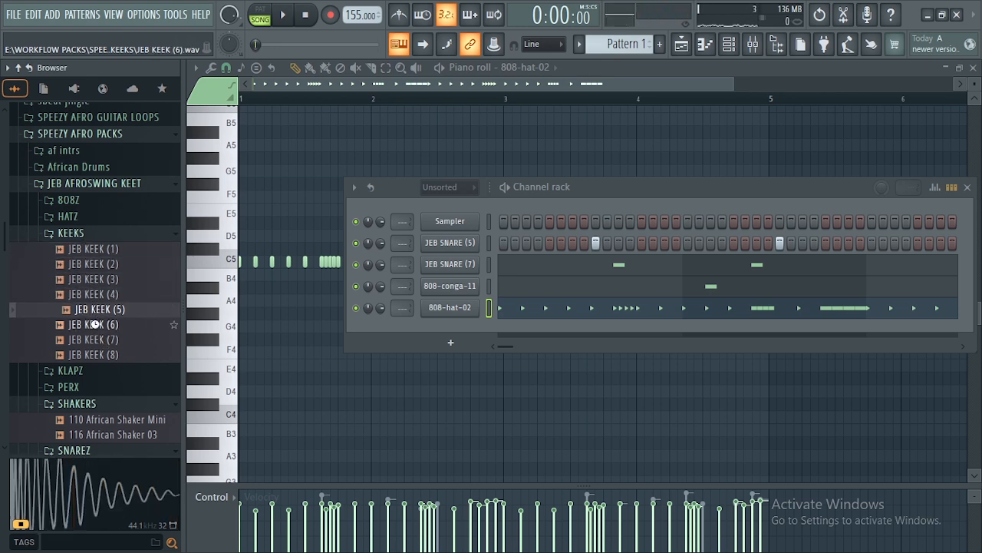
{"action": "left_click", "coordinate": [95, 325]}
{"action": "left_click", "coordinate": [98, 339]}
{"action": "left_click", "coordinate": [99, 355]}
{"action": "left_click", "coordinate": [94, 250]}
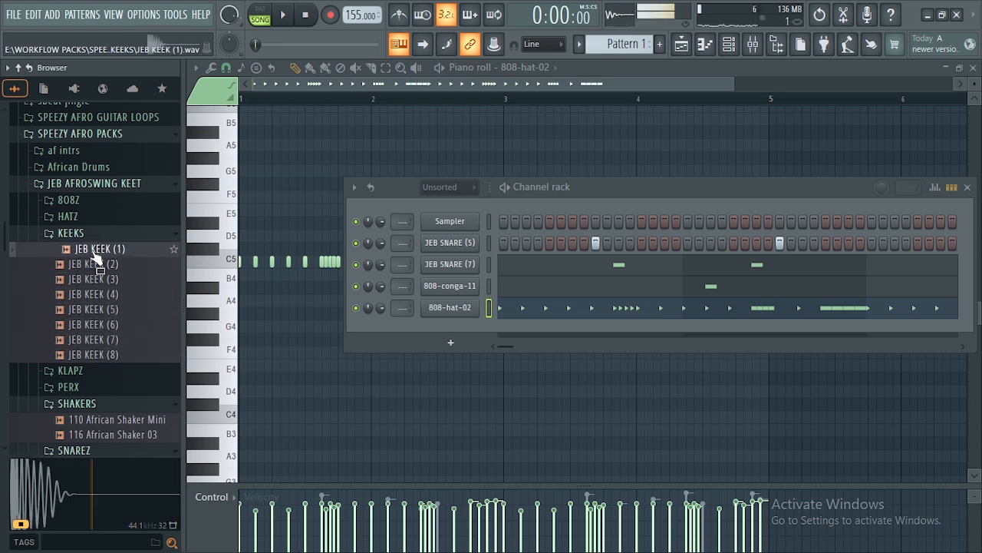
- Add JEB KEEK (1) as a new channel and open its piano roll at full width with the browser collapsed
{"action": "left_click_drag", "start_coordinate": [93, 257], "coordinate": [444, 335]}
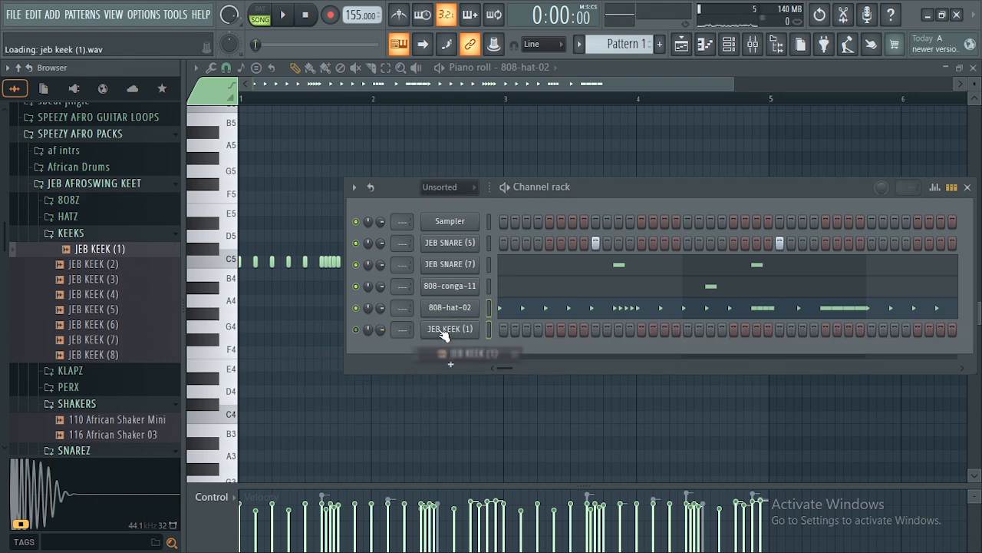
{"action": "right_click", "coordinate": [444, 335]}
{"action": "left_click", "coordinate": [495, 328]}
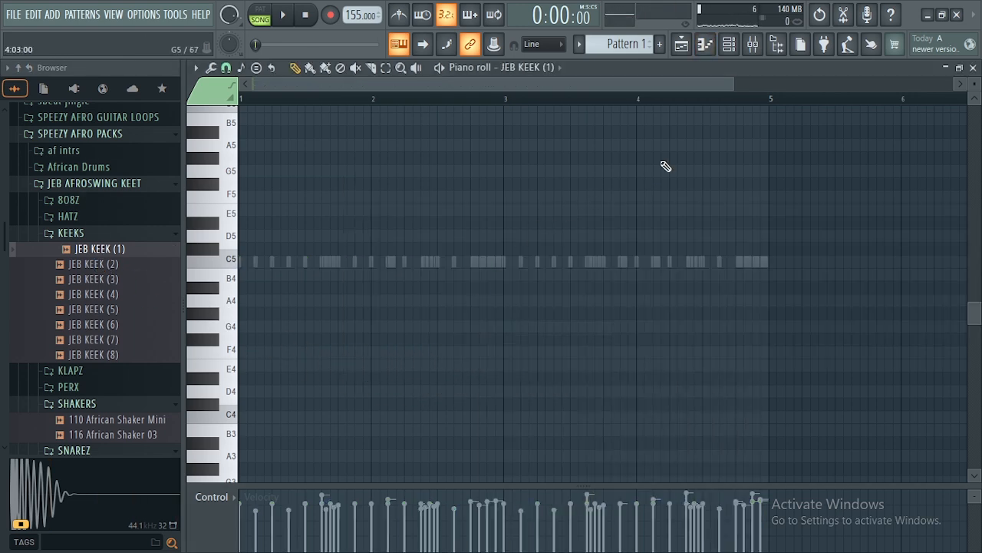
{"action": "left_click_drag", "start_coordinate": [736, 86], "coordinate": [442, 85]}
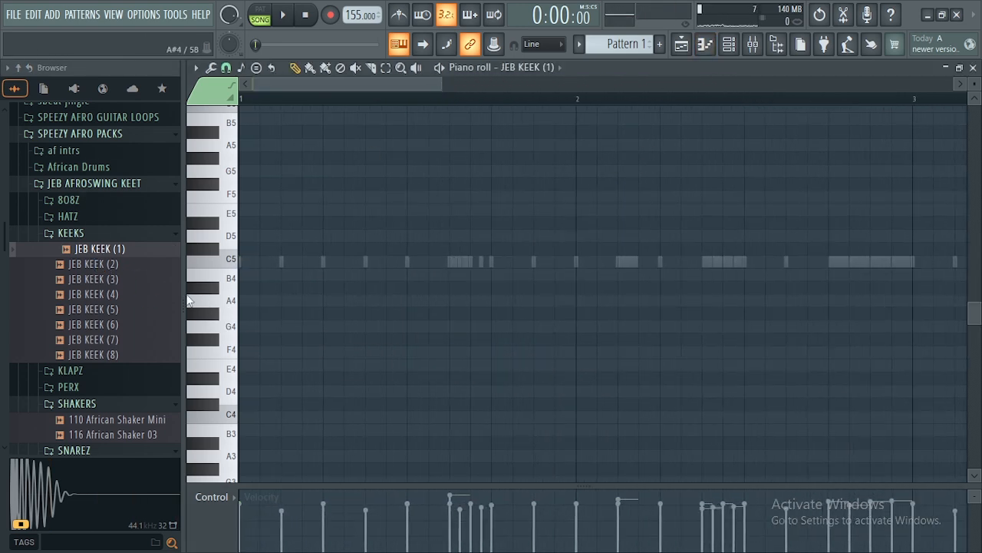
{"action": "left_click_drag", "start_coordinate": [183, 308], "coordinate": [7, 306]}
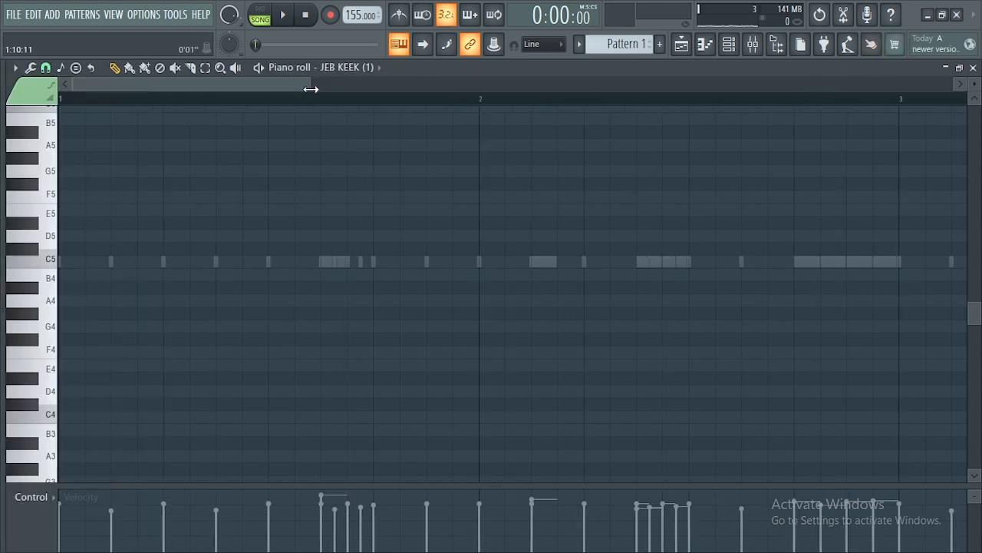
- Set the piano roll snap to Step and place a C5 kick note at the start of bar 1
{"action": "left_click", "coordinate": [46, 68]}
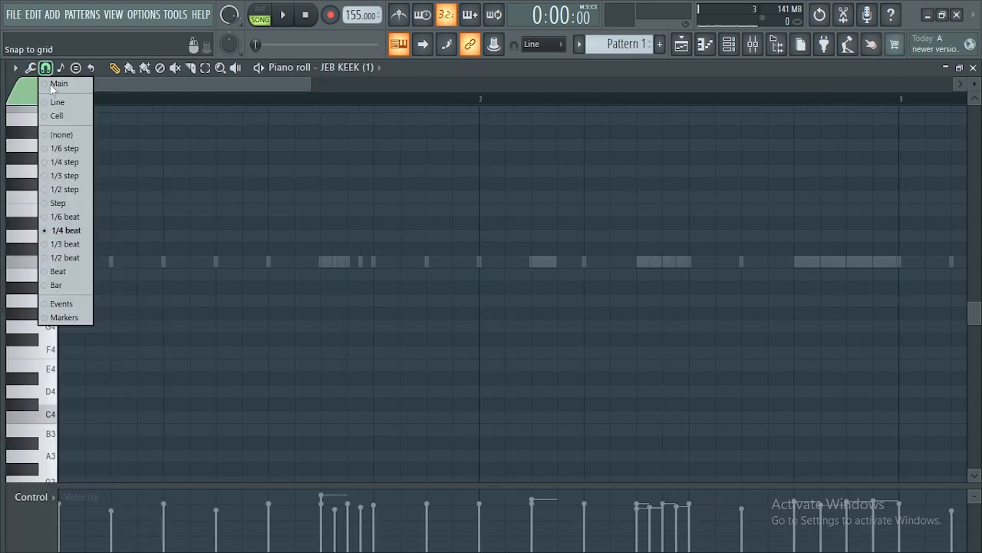
{"action": "left_click", "coordinate": [74, 204]}
{"action": "scroll", "coordinate": [229, 141], "scroll_direction": "up", "scroll_amount": 1}
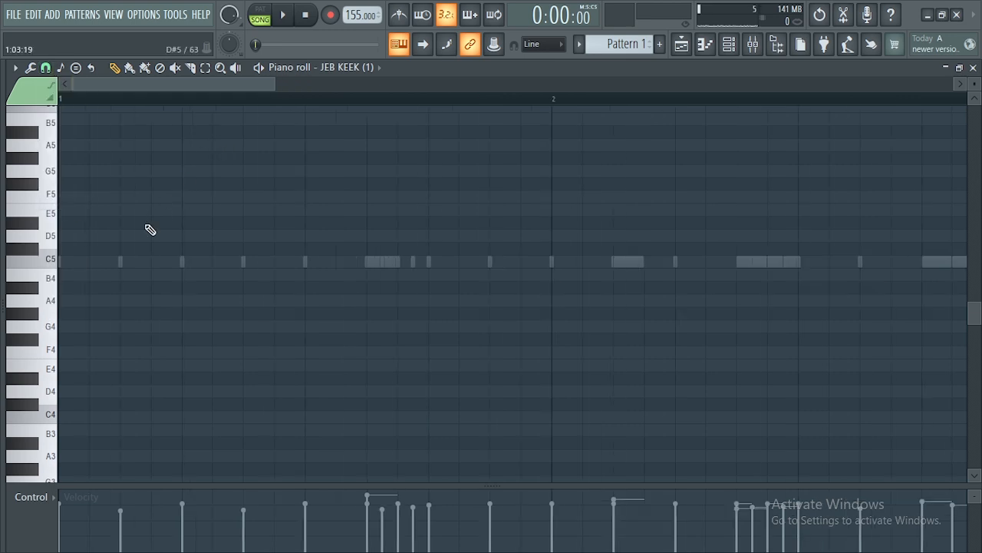
{"action": "left_click", "coordinate": [67, 264]}
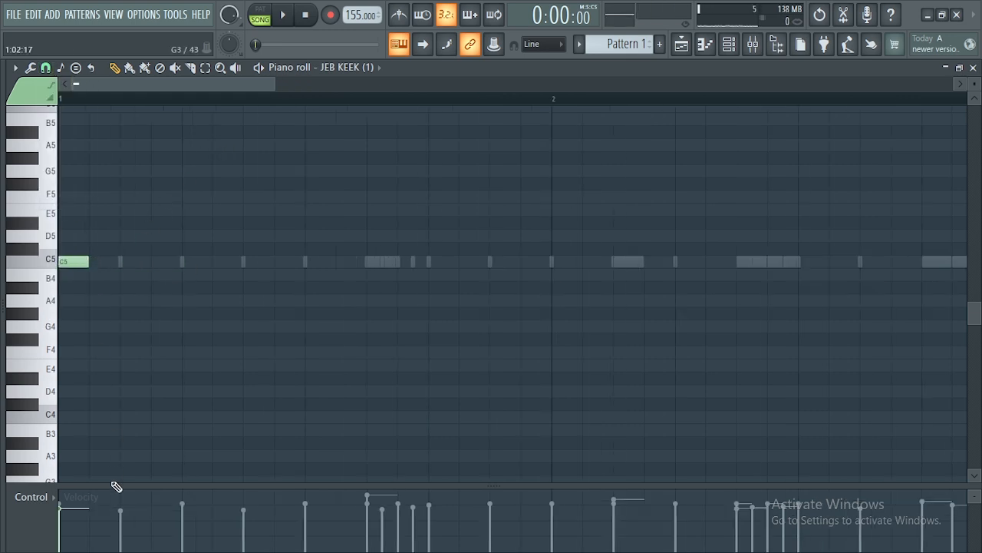
- Enlarge the velocity lane and briefly play the first kick note with the beat
{"action": "left_click_drag", "start_coordinate": [114, 487], "coordinate": [100, 412]}
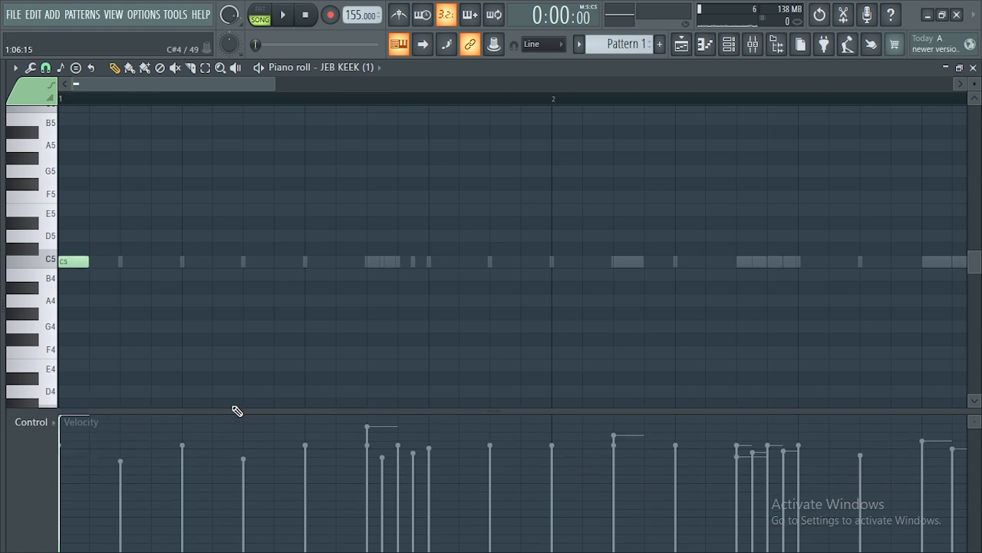
{"action": "mouse_move", "coordinate": [240, 412]}
{"action": "left_mouse_down"}
{"action": "mouse_move", "coordinate": [243, 384]}
{"action": "mouse_move", "coordinate": [237, 412]}
{"action": "left_mouse_up"}
{"action": "key", "text": "space"}
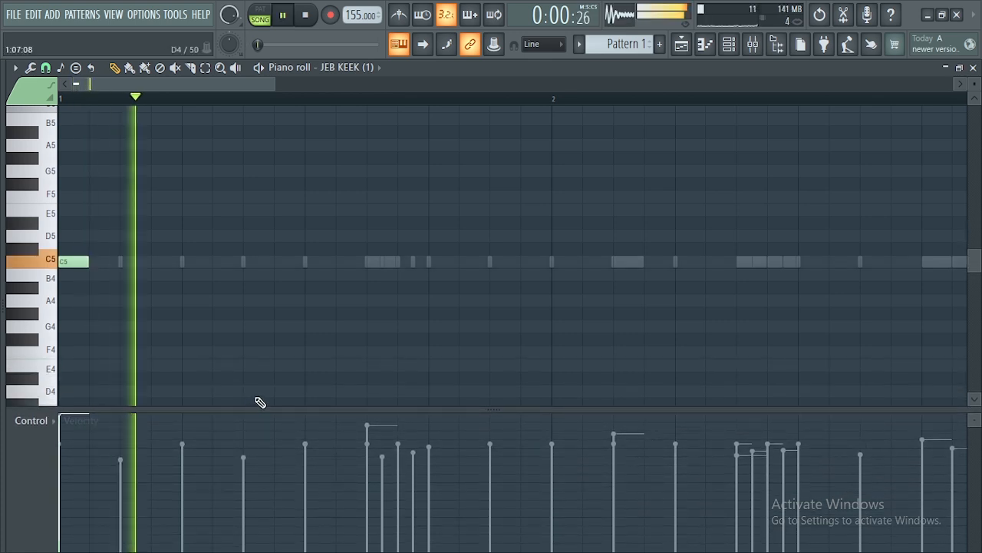
{"action": "key", "text": "space"}
- Add a C5 kick note on beat 4 of bar 1 and check its timing during playback
{"action": "left_click_drag", "start_coordinate": [274, 86], "coordinate": [346, 86]}
{"action": "key", "text": "space"}
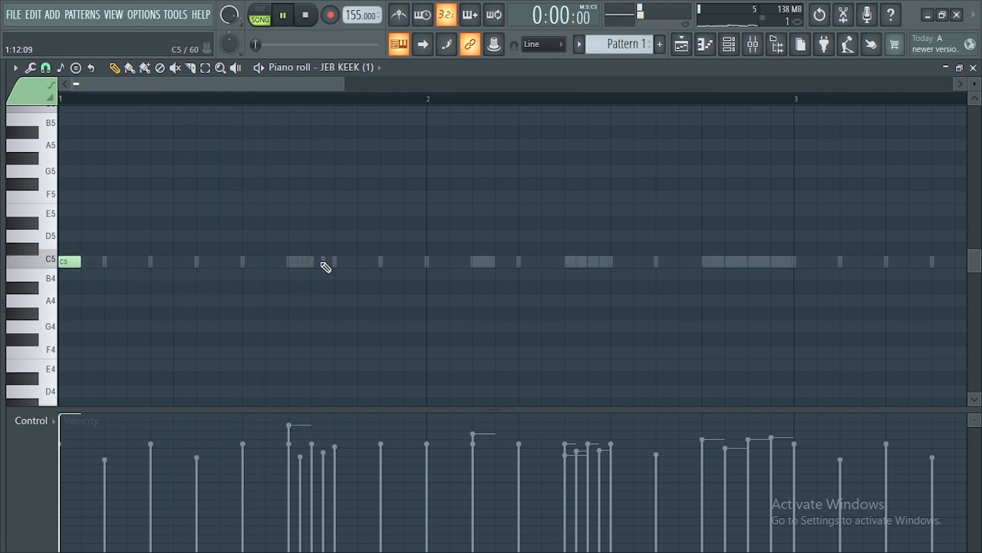
{"action": "left_click", "coordinate": [336, 262]}
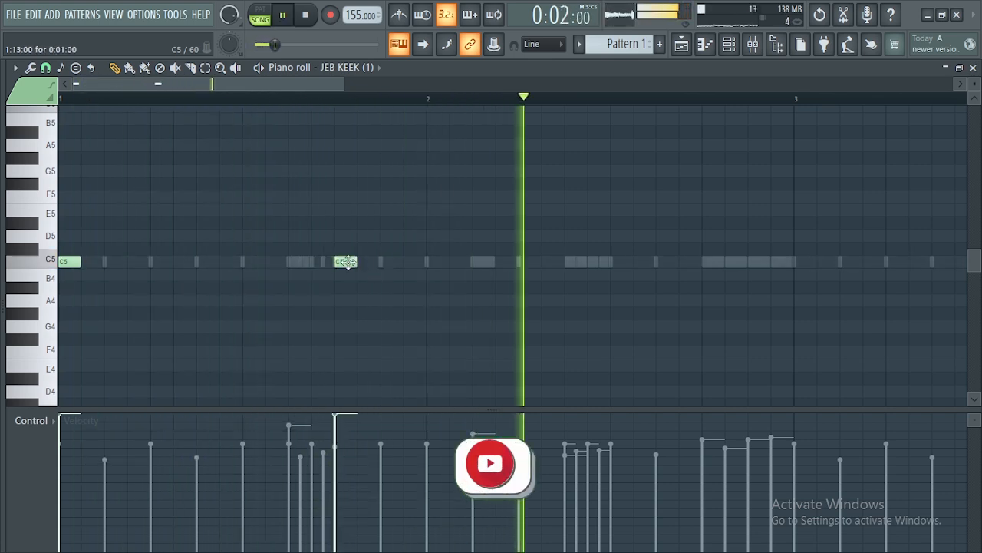
{"action": "right_click", "coordinate": [349, 267]}
{"action": "left_click", "coordinate": [340, 260]}
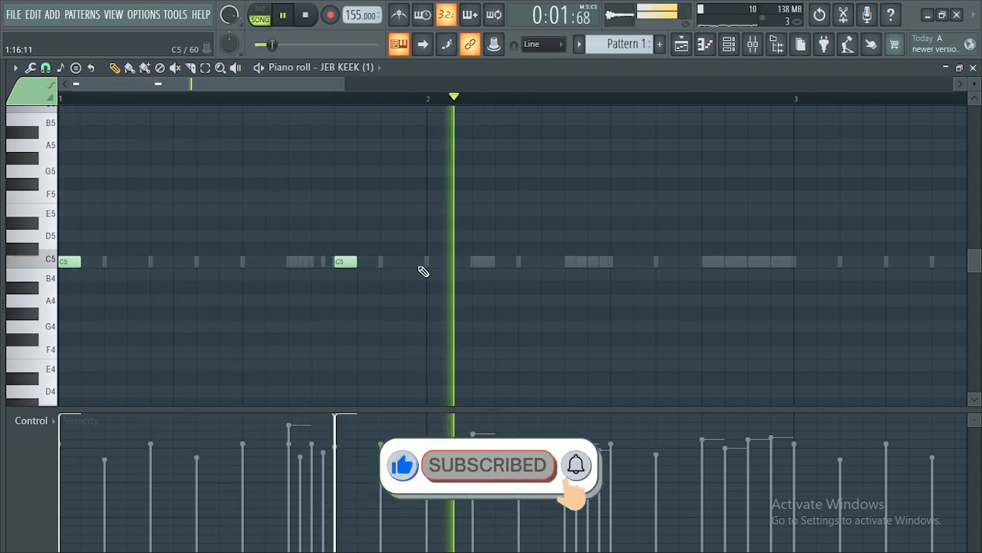
{"action": "key", "text": "space"}
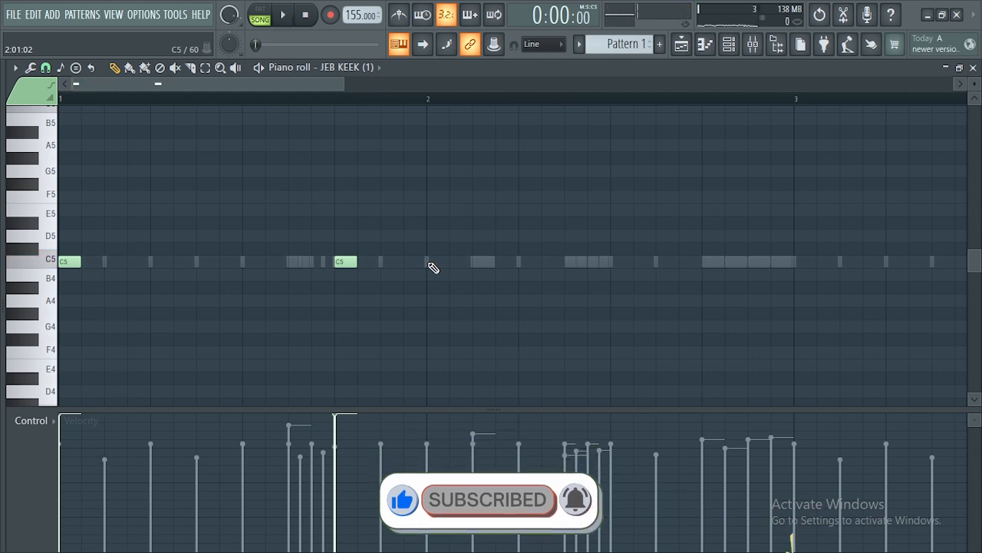
- Try a C5 kick note at the start of bar 2 during playback, and remove it
{"action": "left_click", "coordinate": [430, 263]}
{"action": "key", "text": "space"}
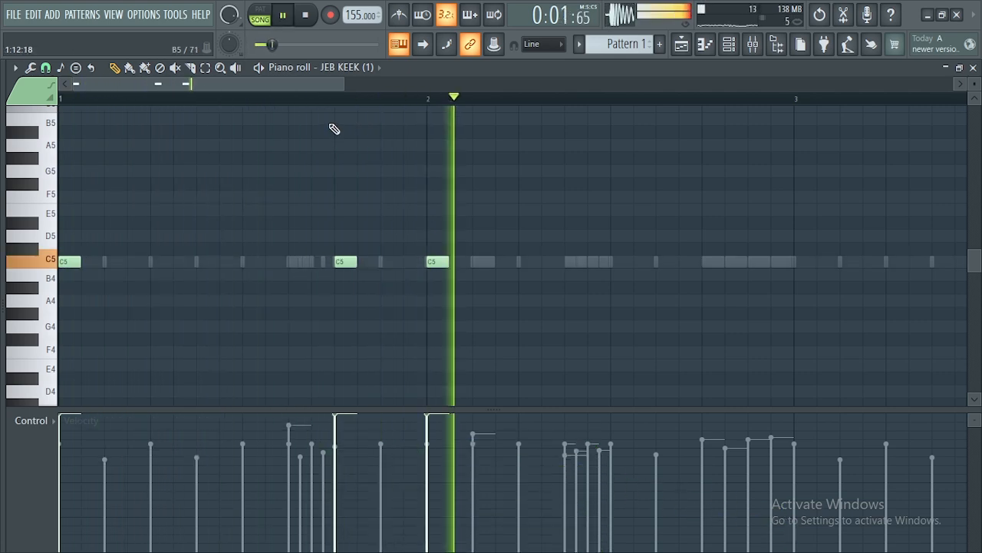
{"action": "right_click", "coordinate": [436, 262]}
- Place C5 kick notes on steps 3 and 7 of bar 2 and play the kick pattern
{"action": "left_click", "coordinate": [485, 265]}
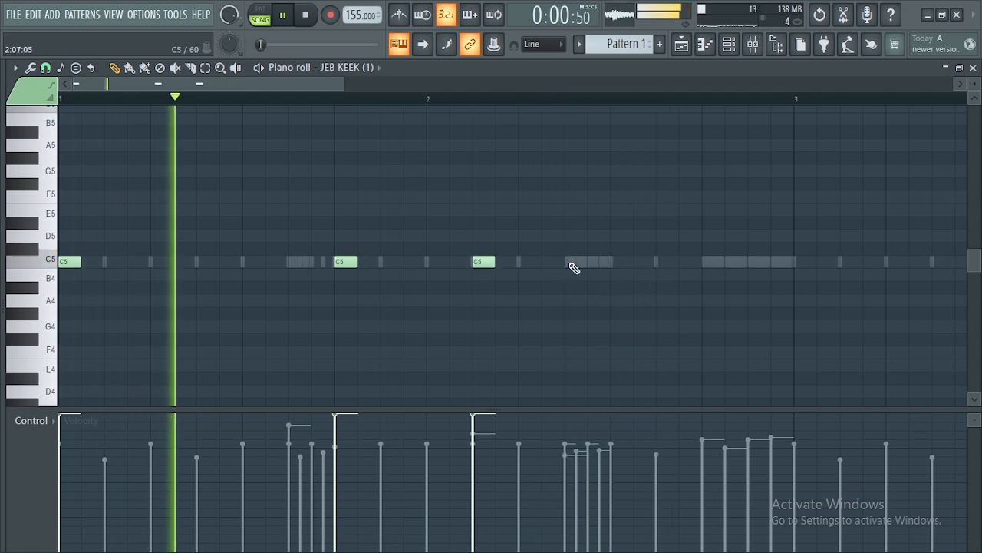
{"action": "left_click", "coordinate": [573, 263]}
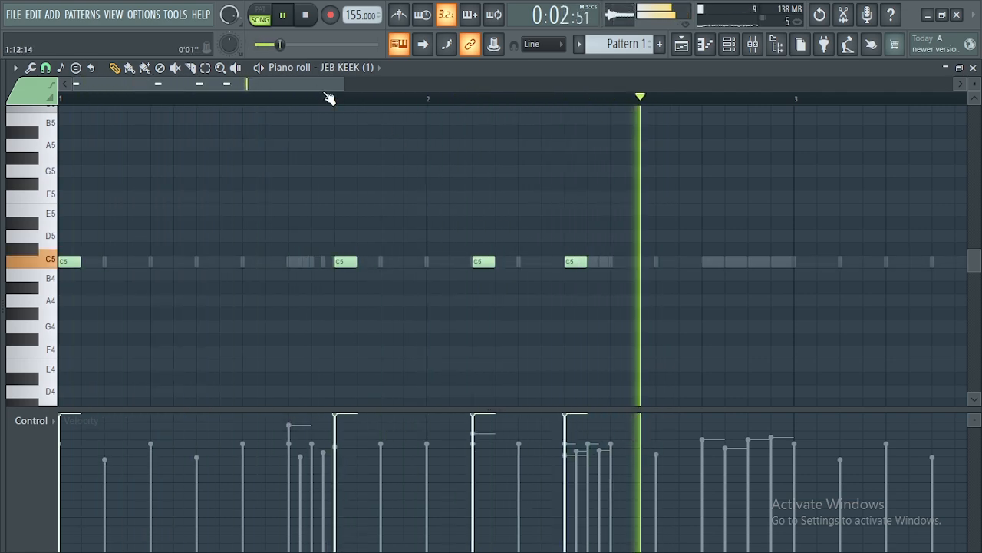
{"action": "left_click_drag", "start_coordinate": [303, 86], "coordinate": [360, 90]}
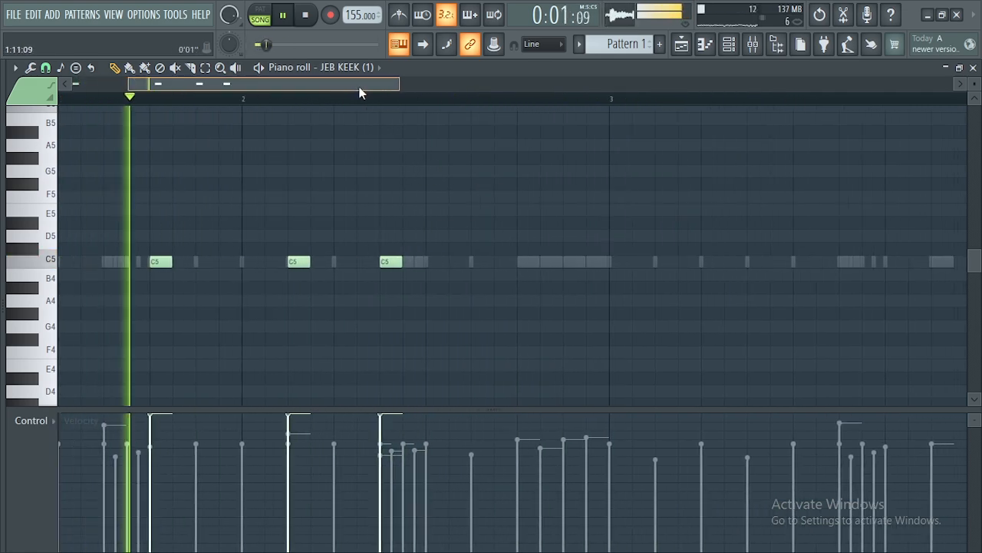
{"action": "key", "text": "space"}
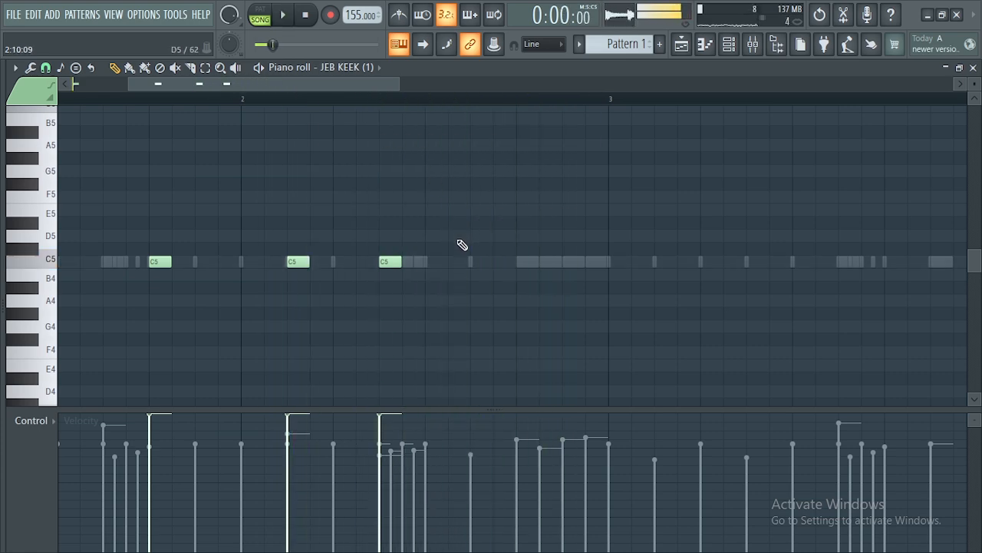
{"action": "left_click_drag", "start_coordinate": [368, 89], "coordinate": [386, 110]}
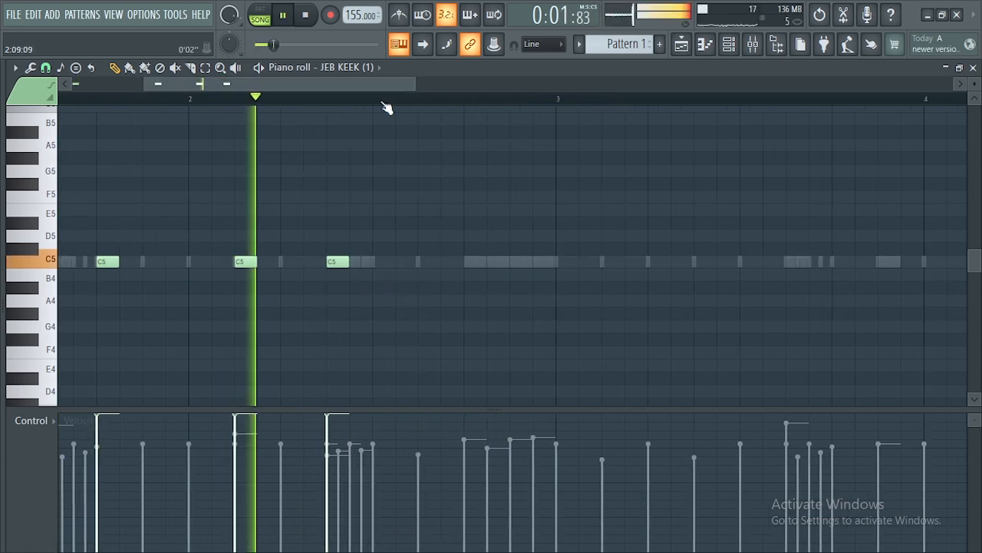
{"action": "key", "text": "space"}
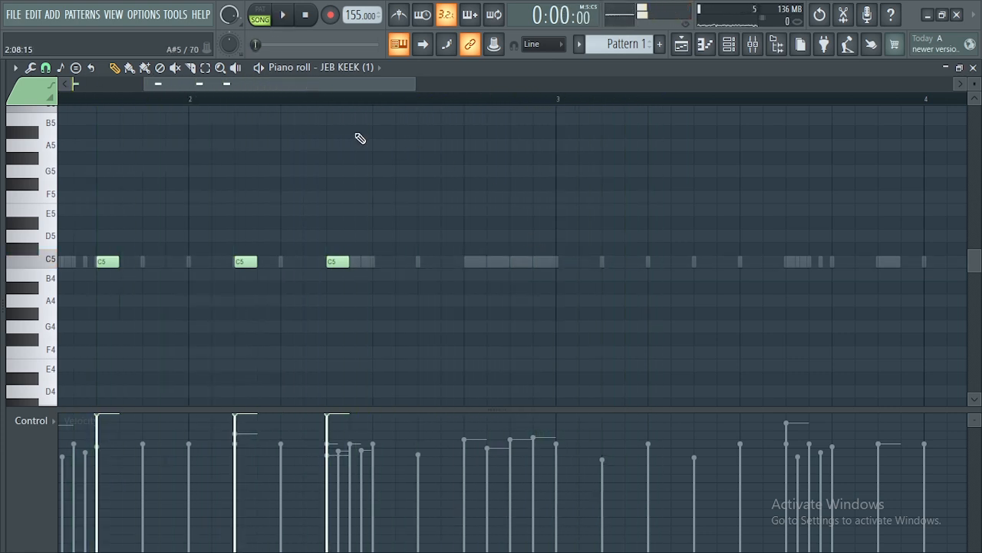
- Duplicate the kick notes of bars 1 and 2 into bars 3 and 4
{"action": "scroll", "coordinate": [322, 107], "scroll_direction": "left", "scroll_amount": 3}
{"action": "scroll", "coordinate": [350, 98], "scroll_direction": "down", "scroll_amount": 3}
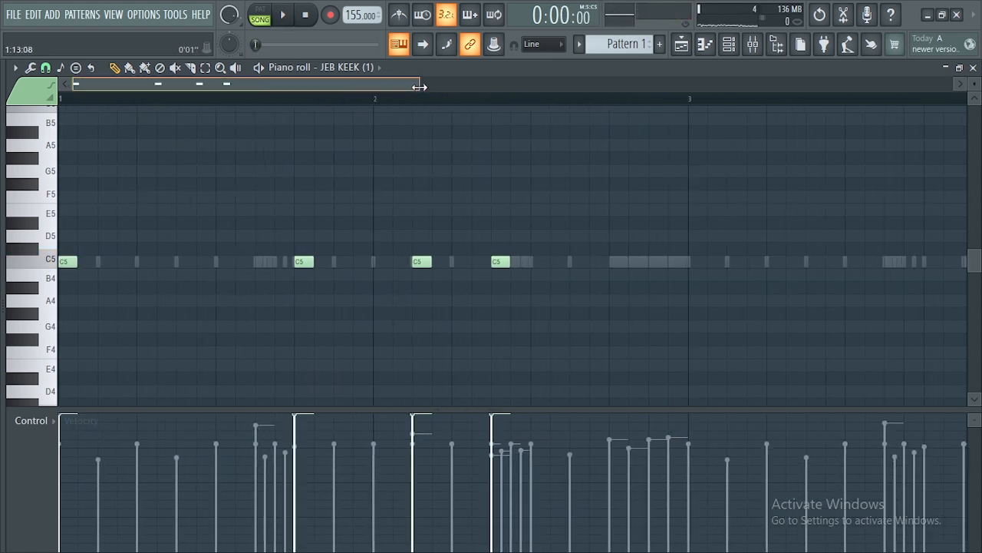
{"action": "left_click_drag", "start_coordinate": [506, 100], "coordinate": [3, 146]}
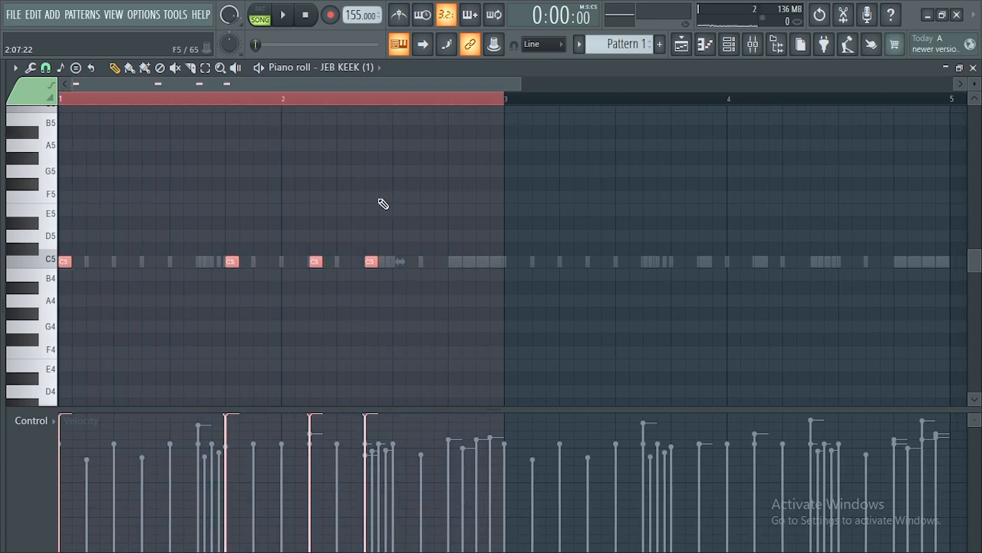
{"action": "key", "text": "ctrl+b"}
{"action": "left_click_drag", "start_coordinate": [421, 86], "coordinate": [581, 105]}
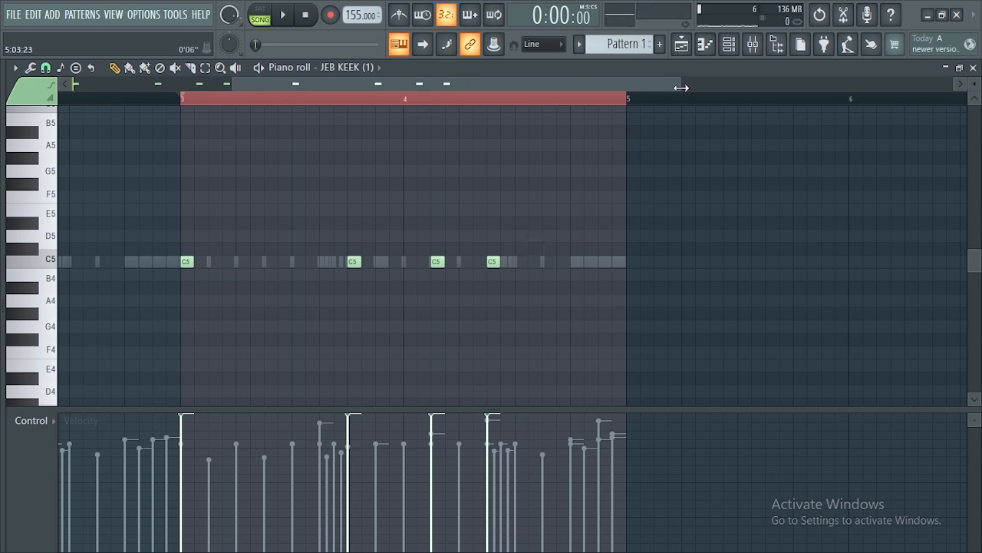
- Add a one-beat C5 kick note on beat 4 of bar 4 and chop it into 1/2 beat notes
{"action": "left_click_drag", "start_coordinate": [682, 88], "coordinate": [565, 88]}
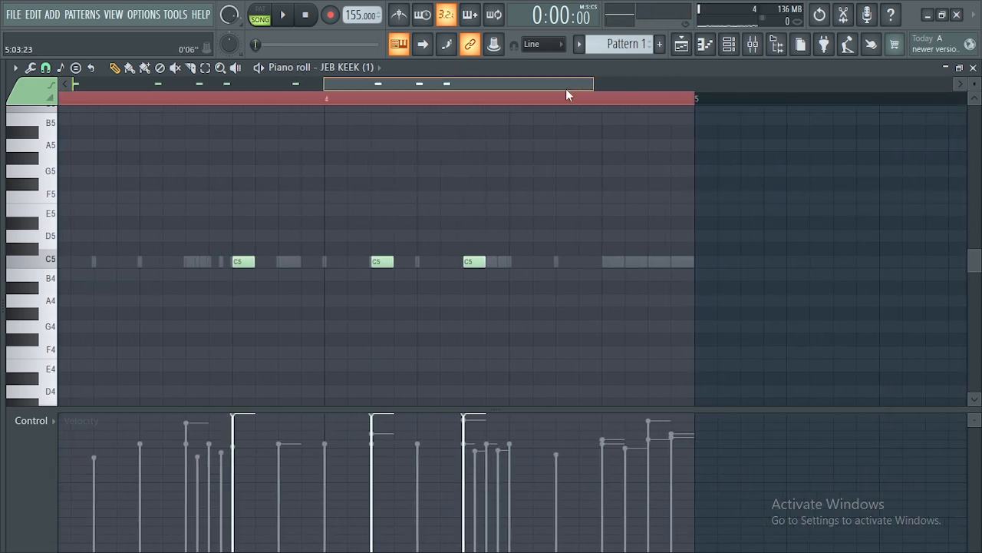
{"action": "left_click", "coordinate": [610, 262]}
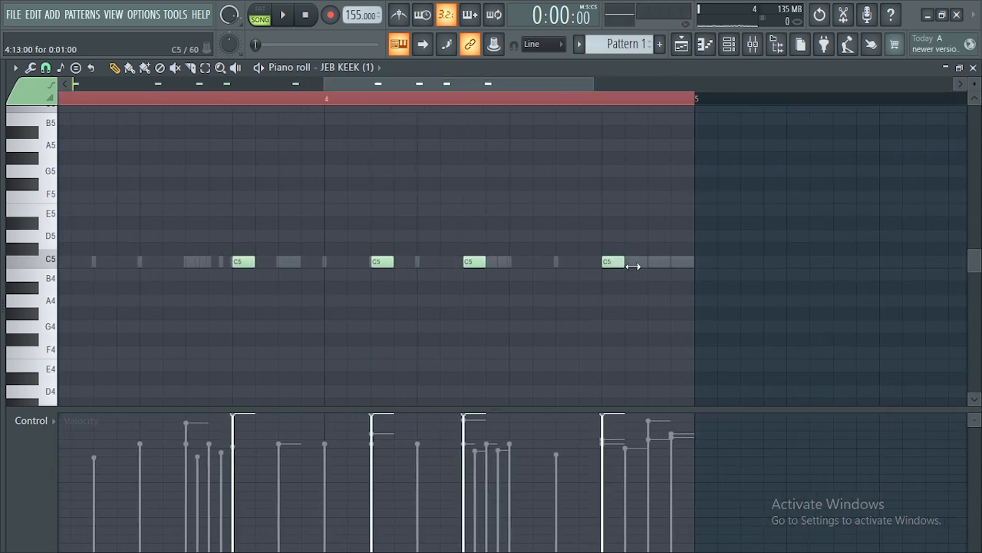
{"action": "left_click_drag", "start_coordinate": [614, 230], "coordinate": [669, 327]}
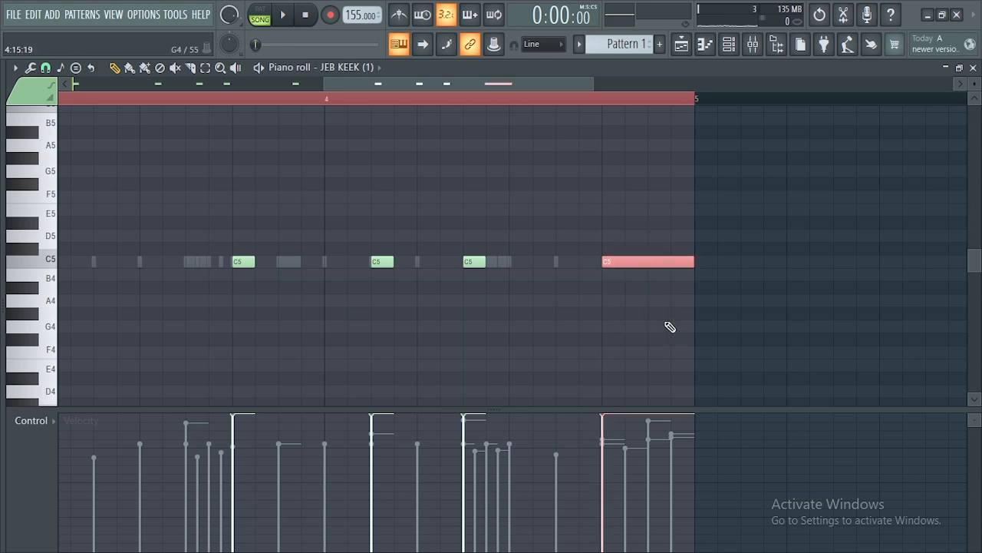
{"action": "left_click", "coordinate": [50, 69]}
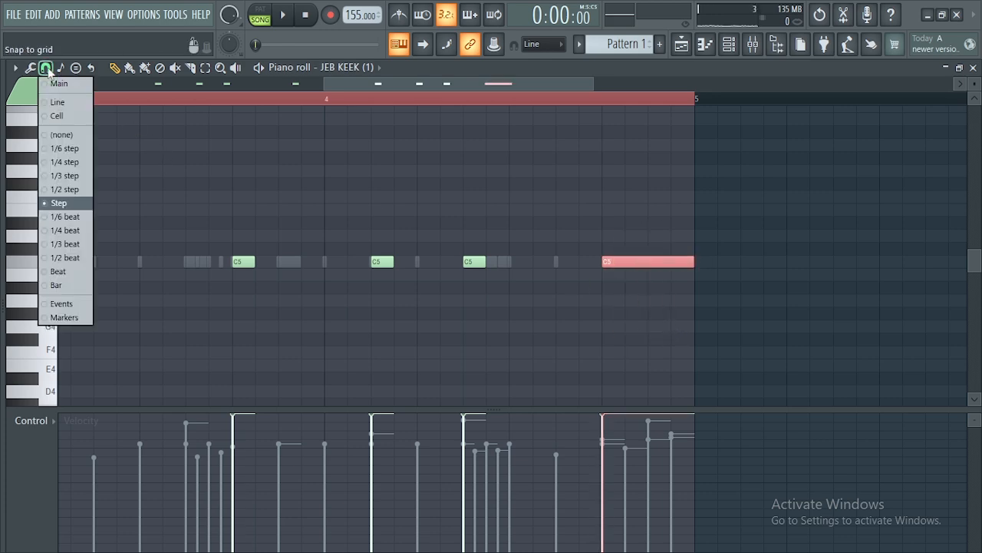
{"action": "left_click", "coordinate": [69, 258]}
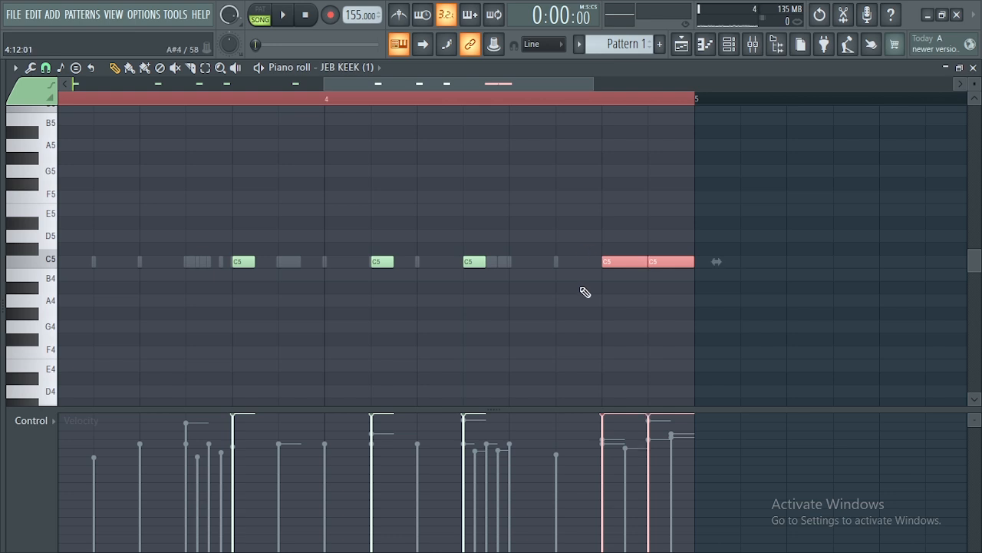
- Play the pattern with the 1/2 beat kick notes at the end of bar 4, and remove them
{"action": "scroll", "coordinate": [330, 98], "scroll_direction": "down", "scroll_amount": 2}
{"action": "key", "text": "space"}
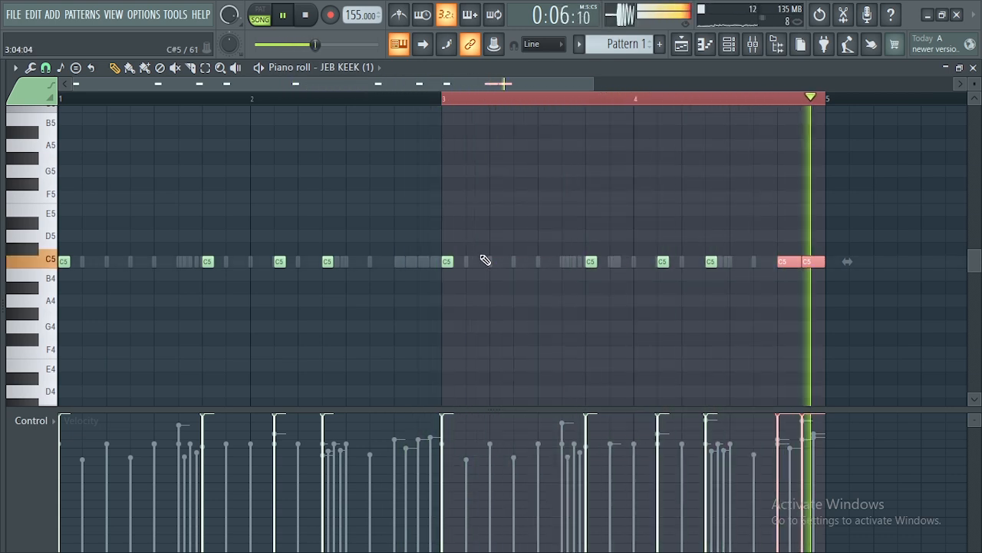
{"action": "key", "text": "space"}
{"action": "right_click", "coordinate": [818, 261]}
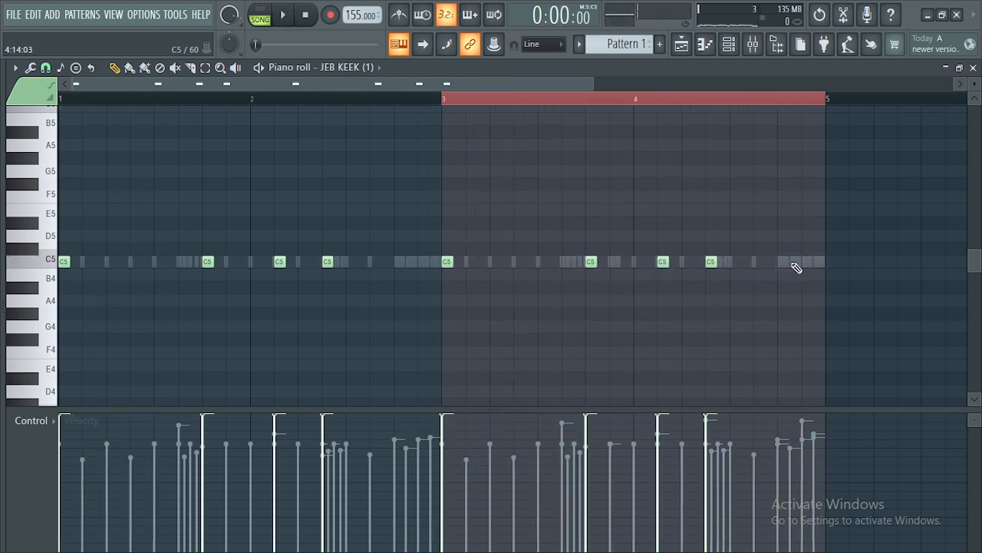
- Place a one-beat C5 kick note on beat 4 of bar 4, chop it into 1/3 beat notes and play the pattern
{"action": "left_click", "coordinate": [780, 262]}
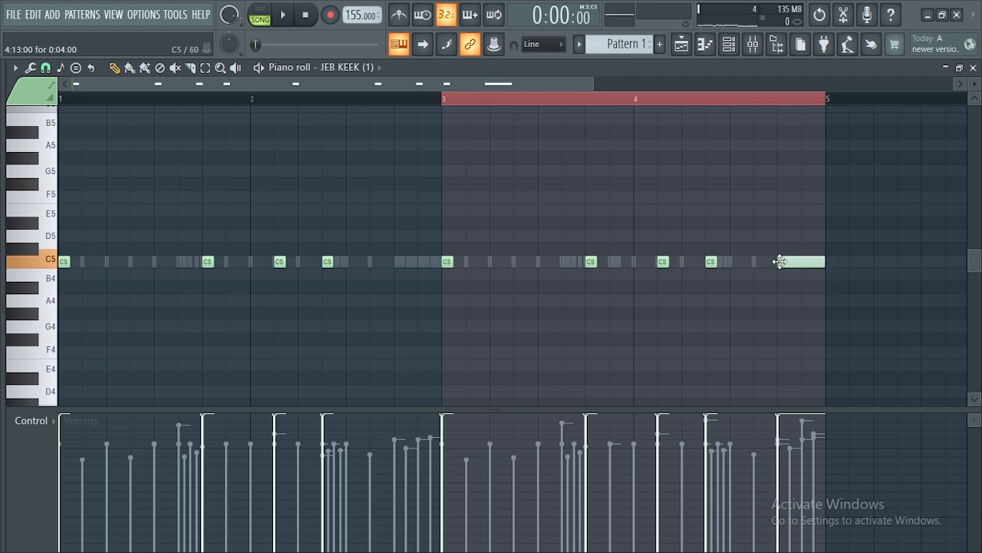
{"action": "left_click", "coordinate": [783, 261]}
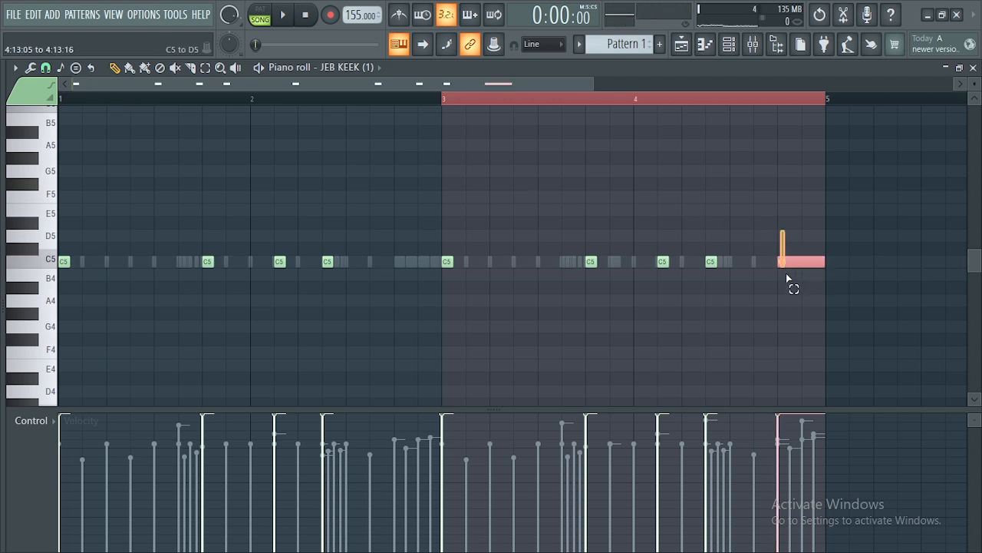
{"action": "left_click", "coordinate": [48, 68]}
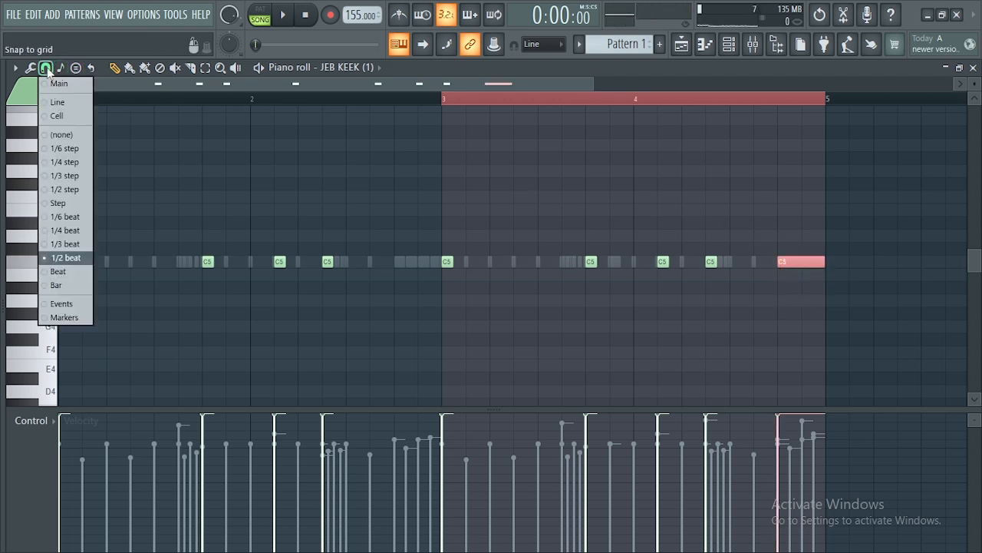
{"action": "left_click", "coordinate": [65, 249]}
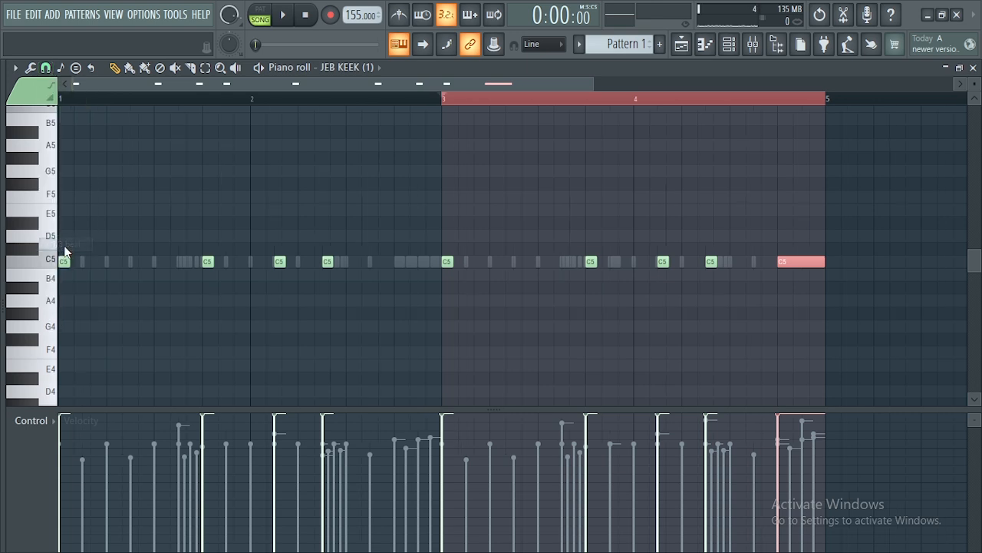
{"action": "key", "text": "ctrl+u"}
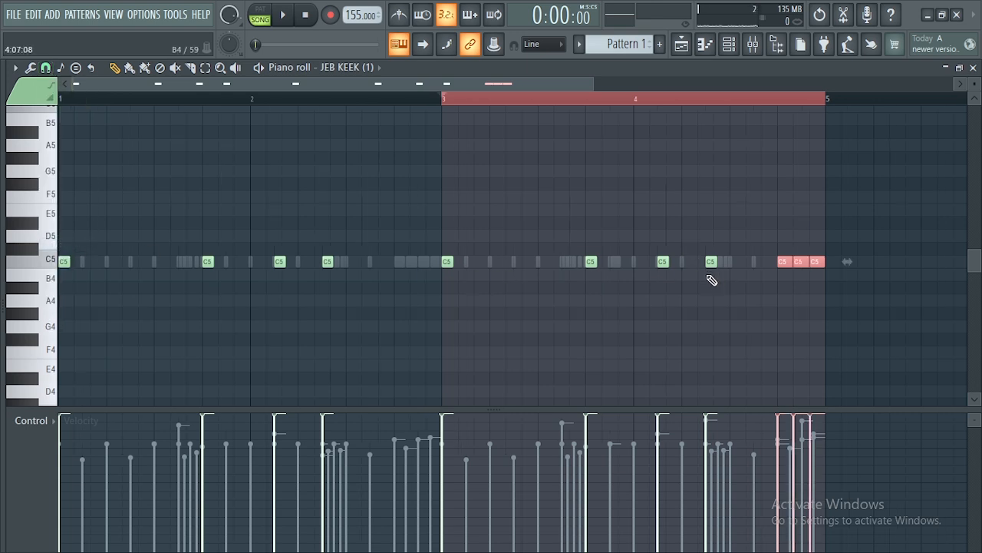
{"action": "key", "text": "space"}
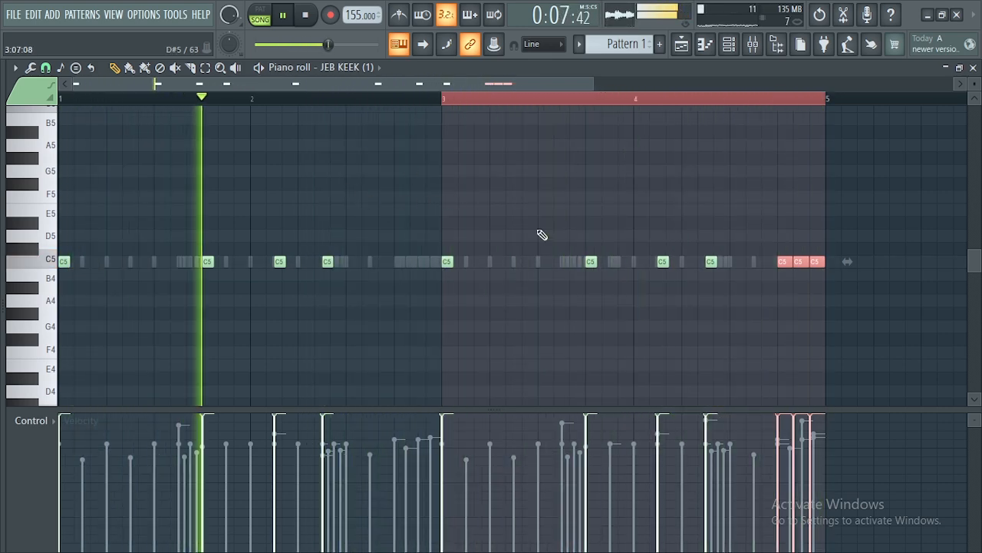
{"action": "key", "text": "space"}
- Shape the velocities of the three kick notes at the end of bar 4 into a rising ramp and clear the time selection
{"action": "left_click_drag", "start_coordinate": [801, 410], "coordinate": [798, 333]}
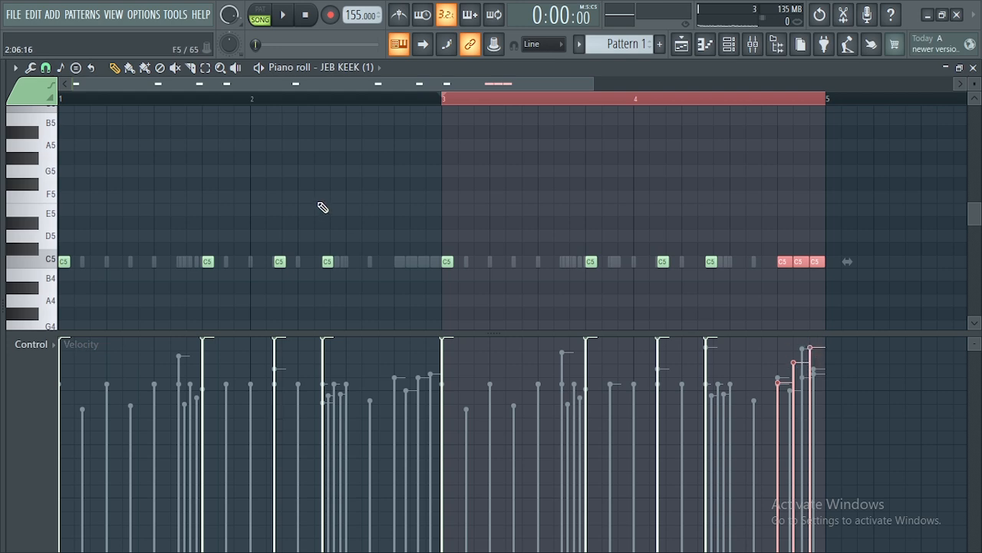
{"action": "double_click", "coordinate": [65, 99]}
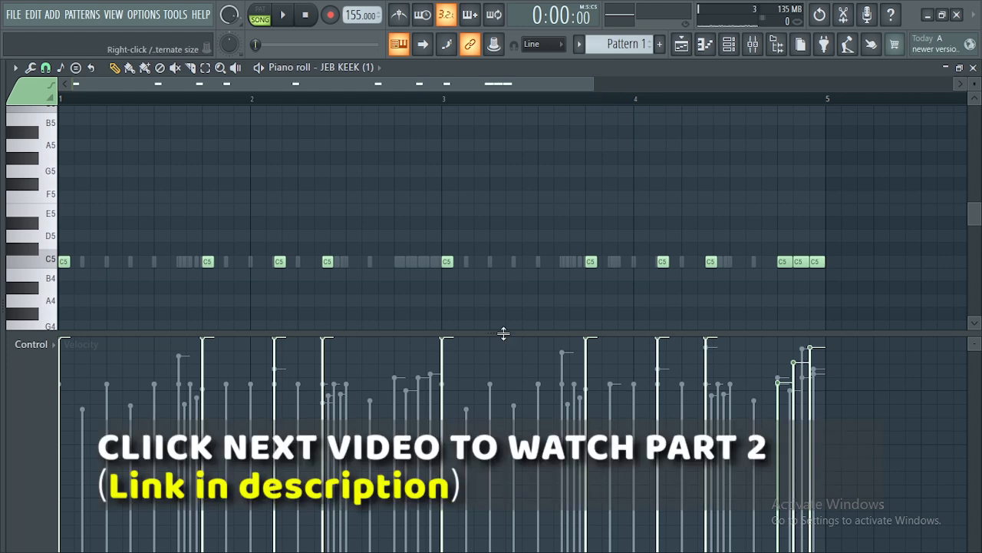
{"action": "left_click_drag", "start_coordinate": [503, 333], "coordinate": [499, 363]}
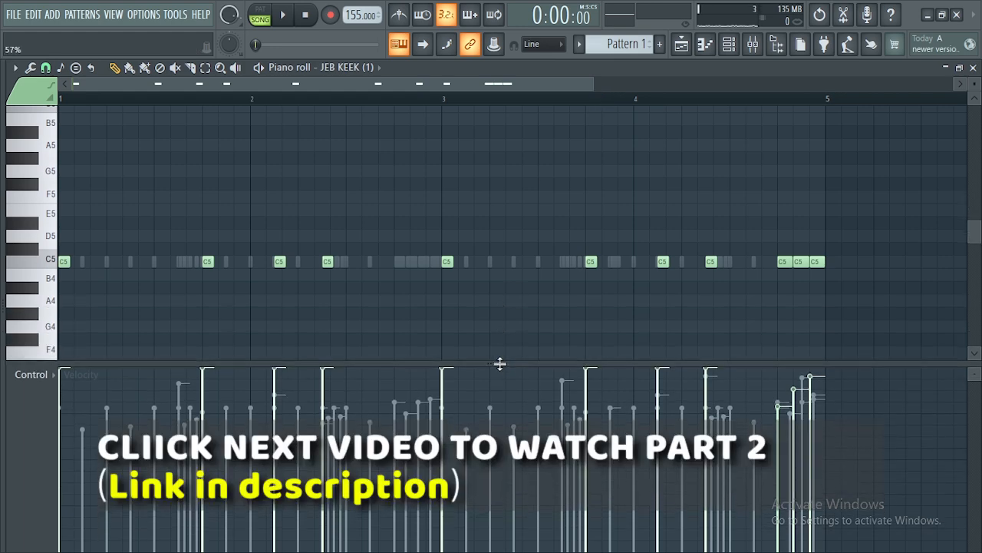